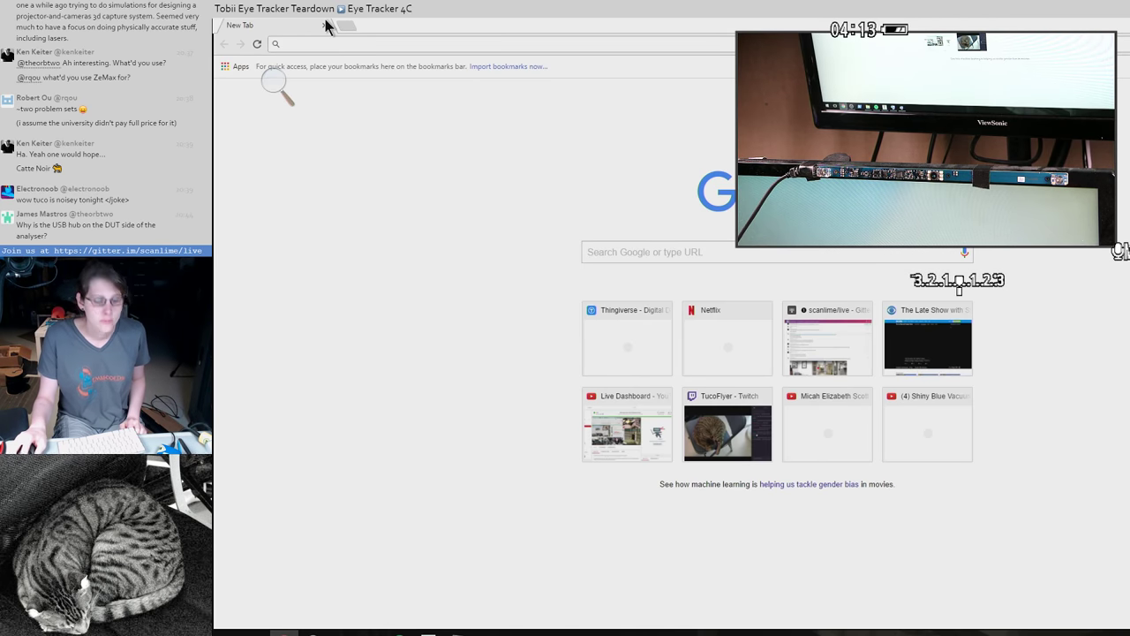
# - Search Google for "tobii 4c drivers", view the Latest Downloads page from Tobii, and return to the search results
pyautogui.write('tobii 4c dri')
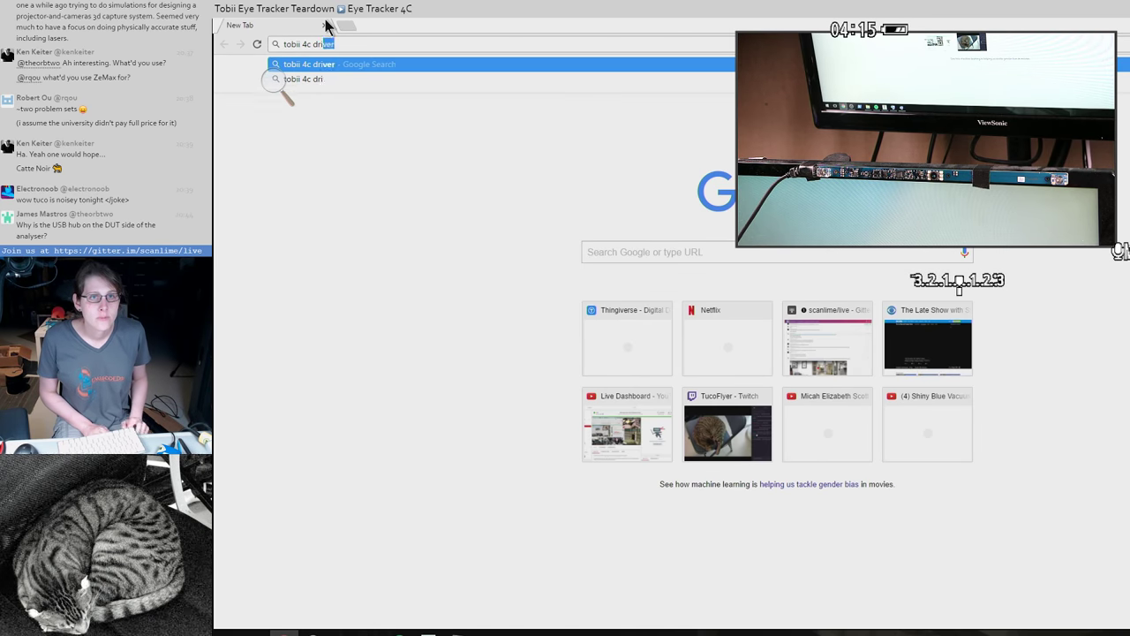
pyautogui.write('vers')
pyautogui.press('Return')
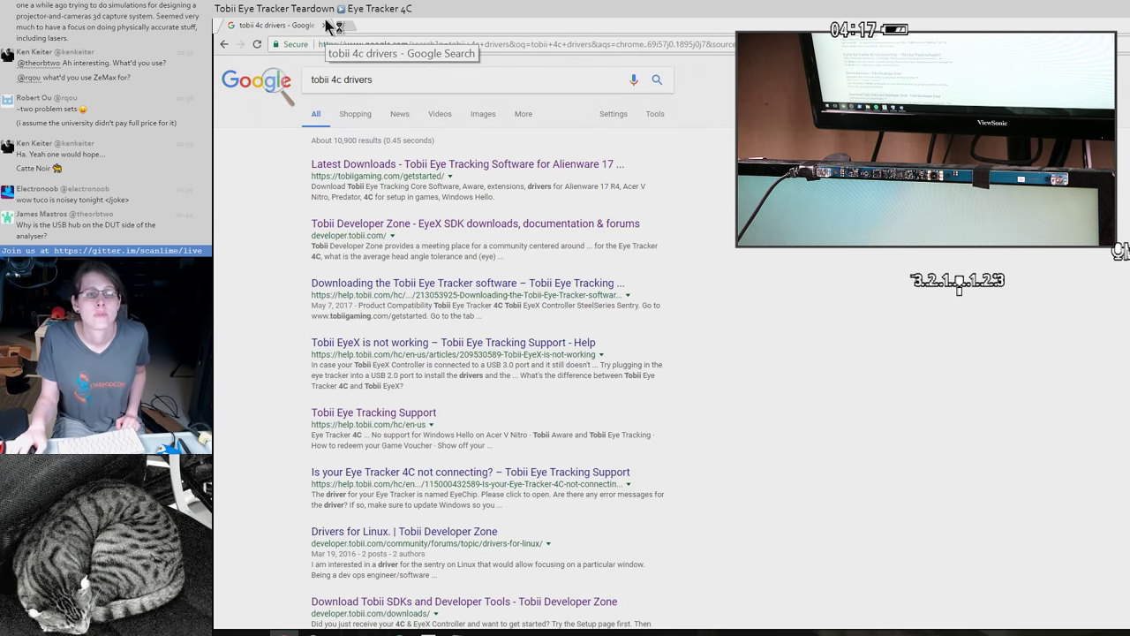
pyautogui.click(395, 168)
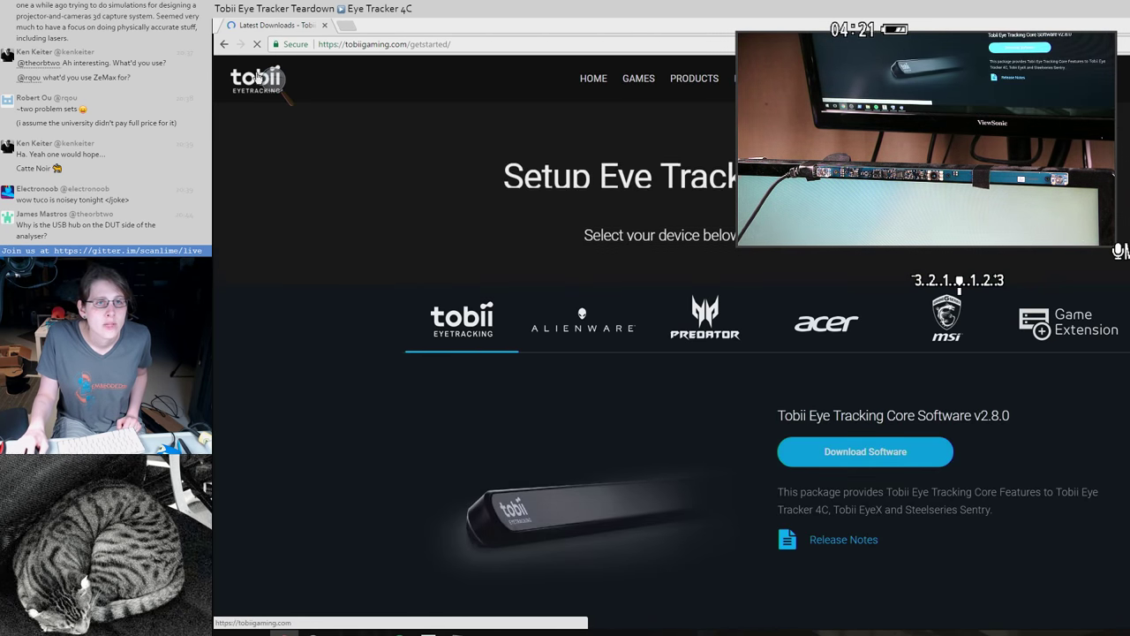
pyautogui.hotkey('alt', 'Left')
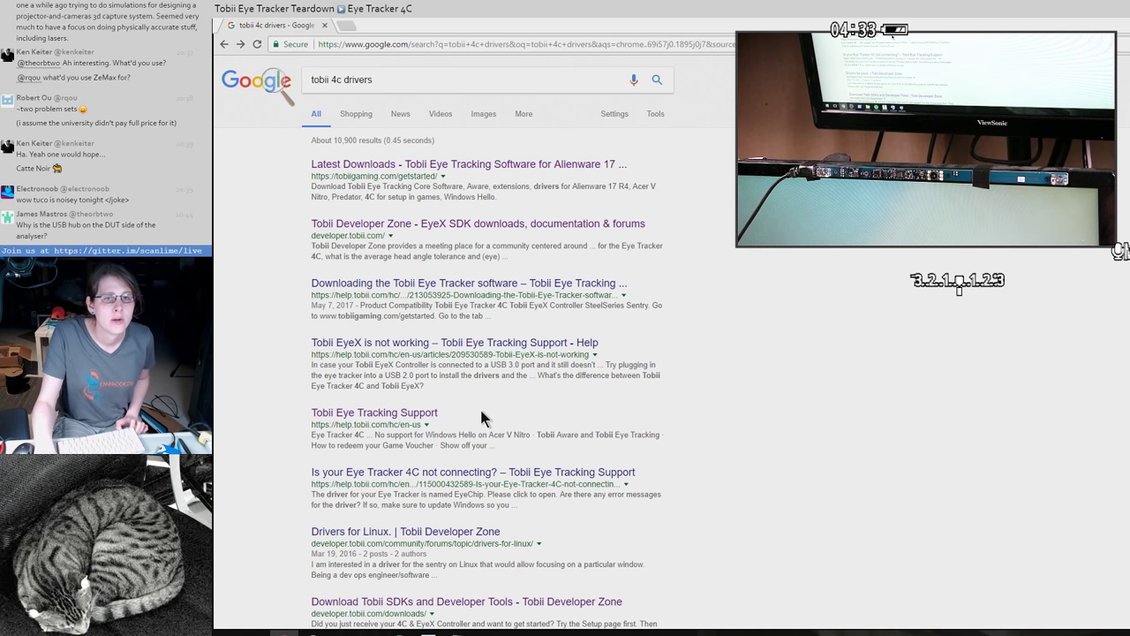
# - Load the Tobii setup page at tobii.com/getstarted in the current browser tab
pyautogui.click(329, 53)
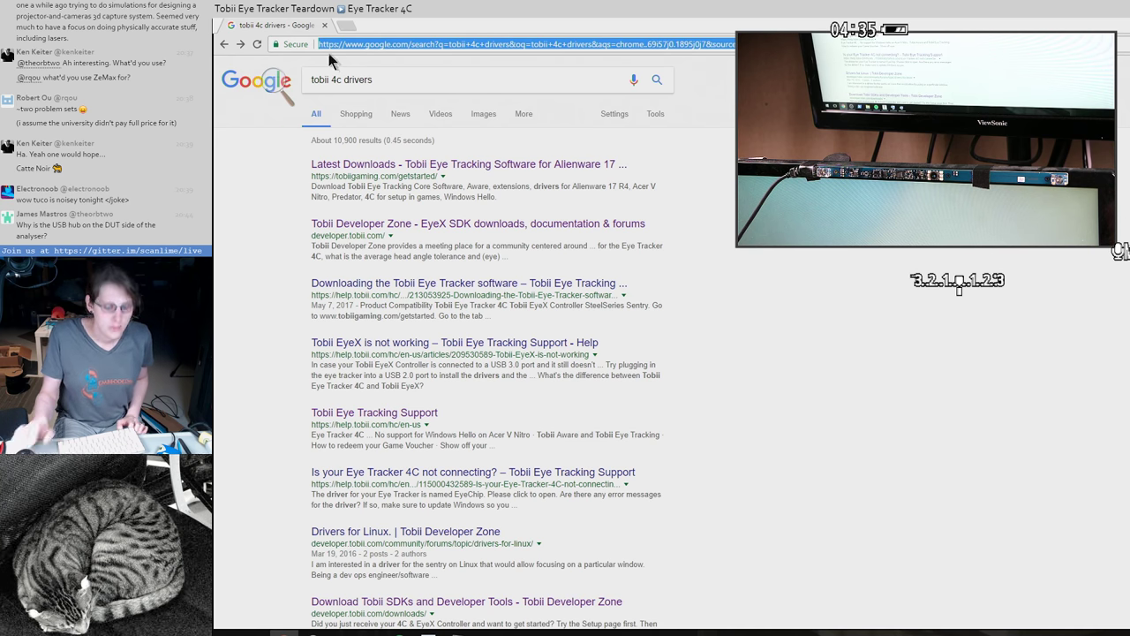
pyautogui.write('tobii.c')
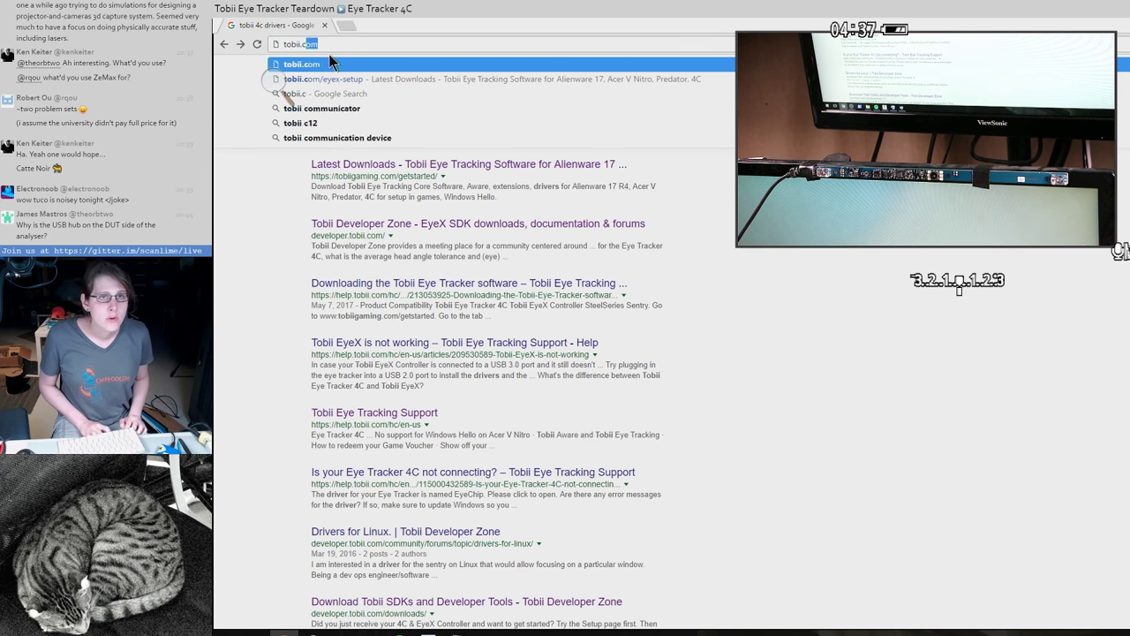
pyautogui.write('om/getstarted')
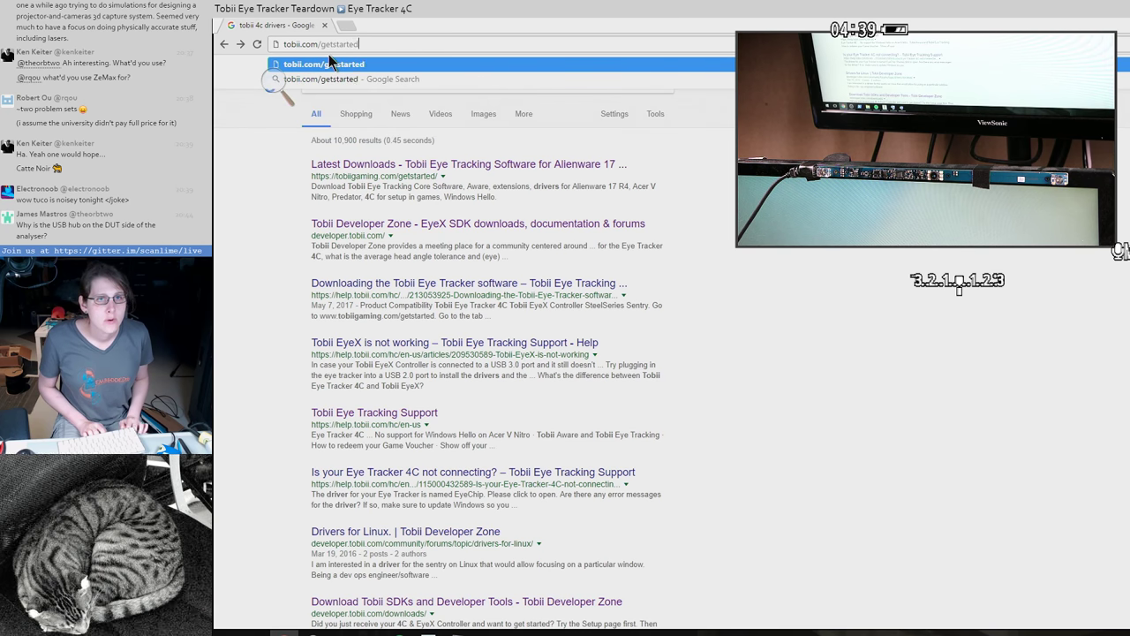
pyautogui.press('Return')
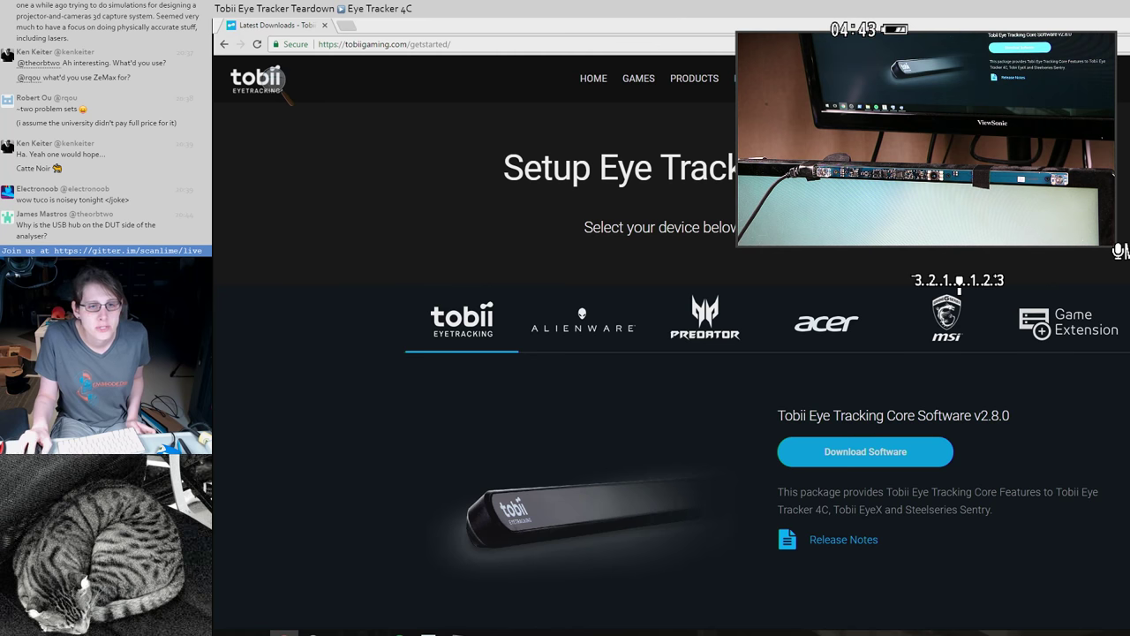
# - Try to reach the sound settings through Control Panel and a system search for "mixer", and close the stray browser tab
pyautogui.click(228, 633)
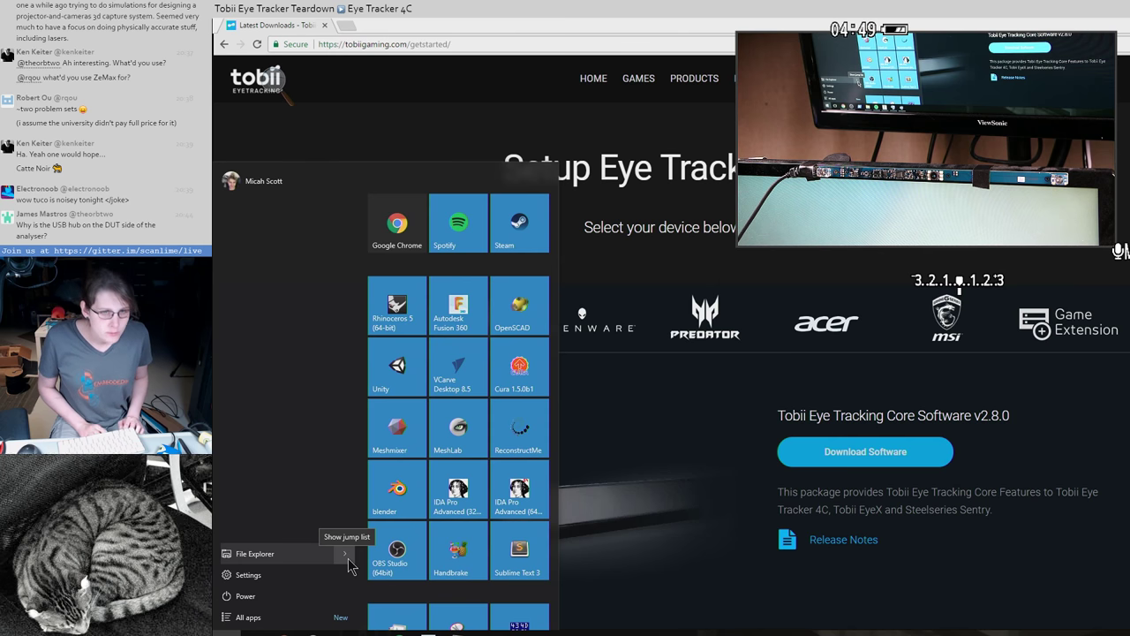
pyautogui.write('control panel')
pyautogui.press('Return')
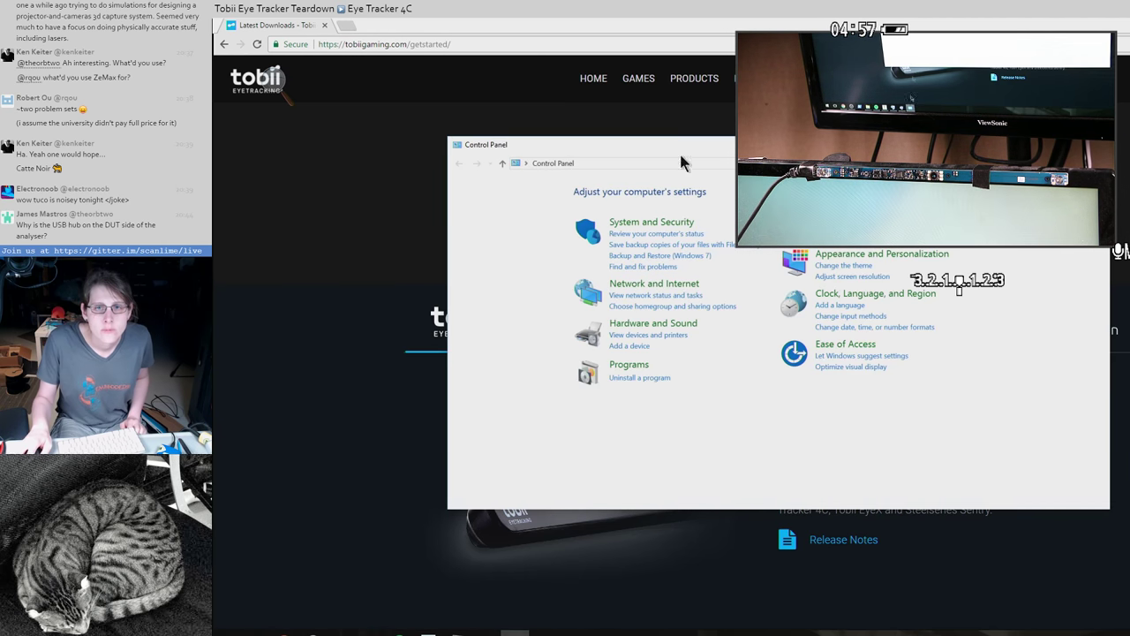
pyautogui.click(684, 163)
pyautogui.write('sound')
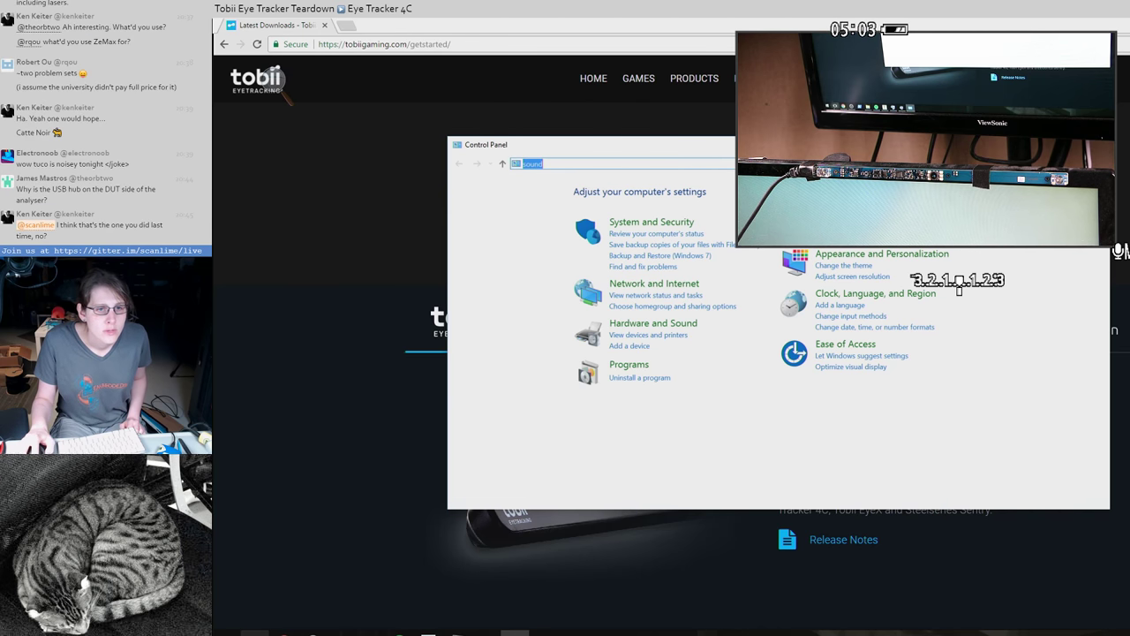
pyautogui.press('super')
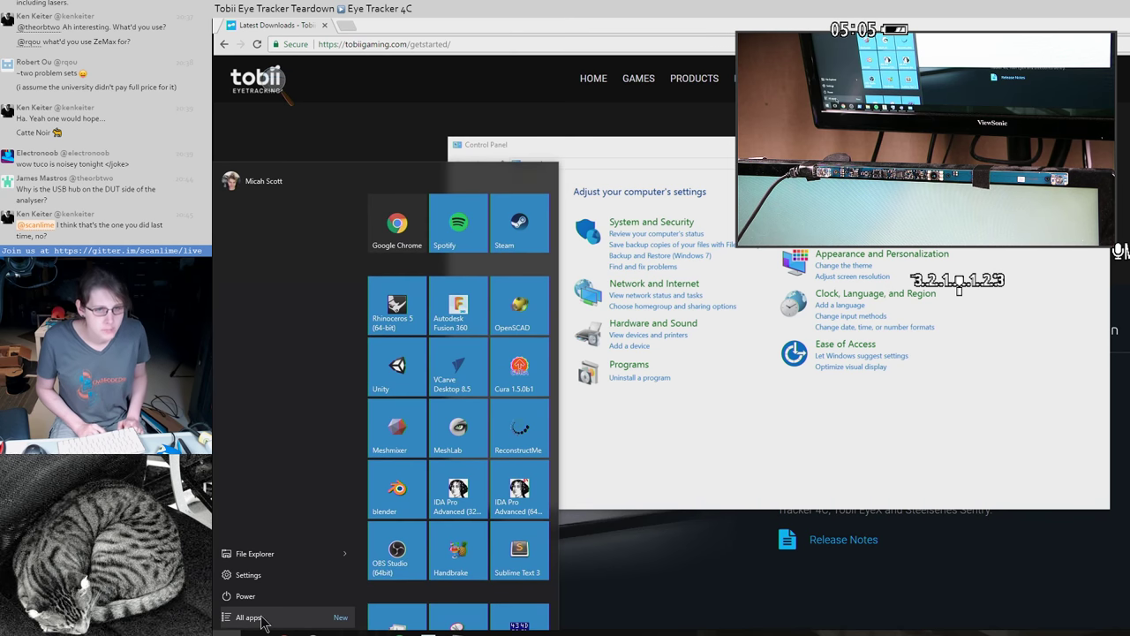
pyautogui.write('mixer')
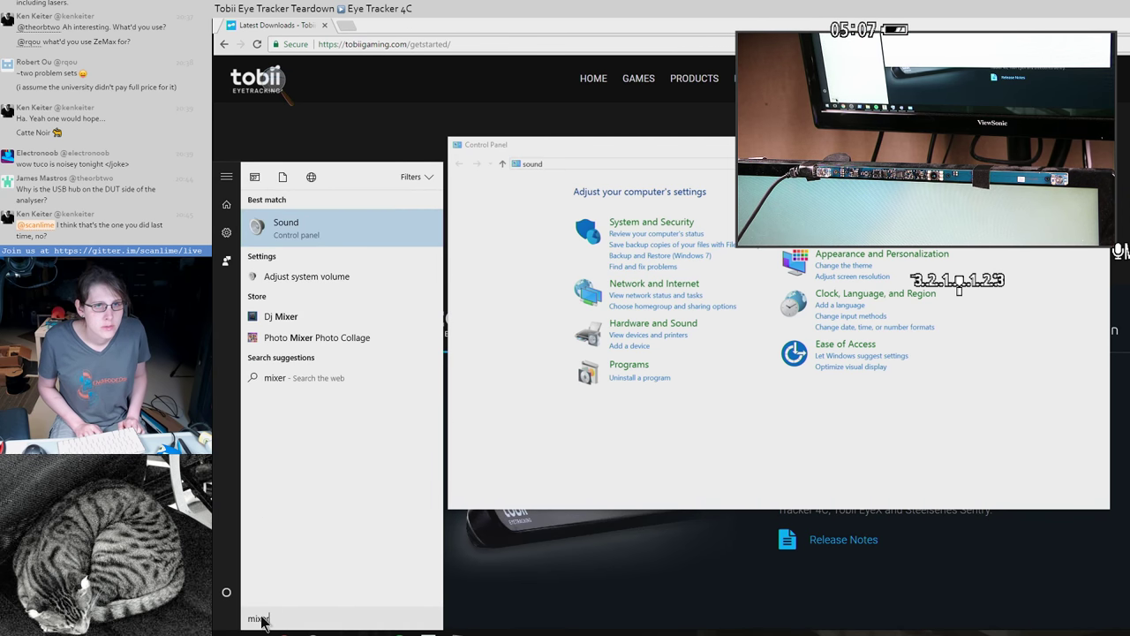
pyautogui.press('Return')
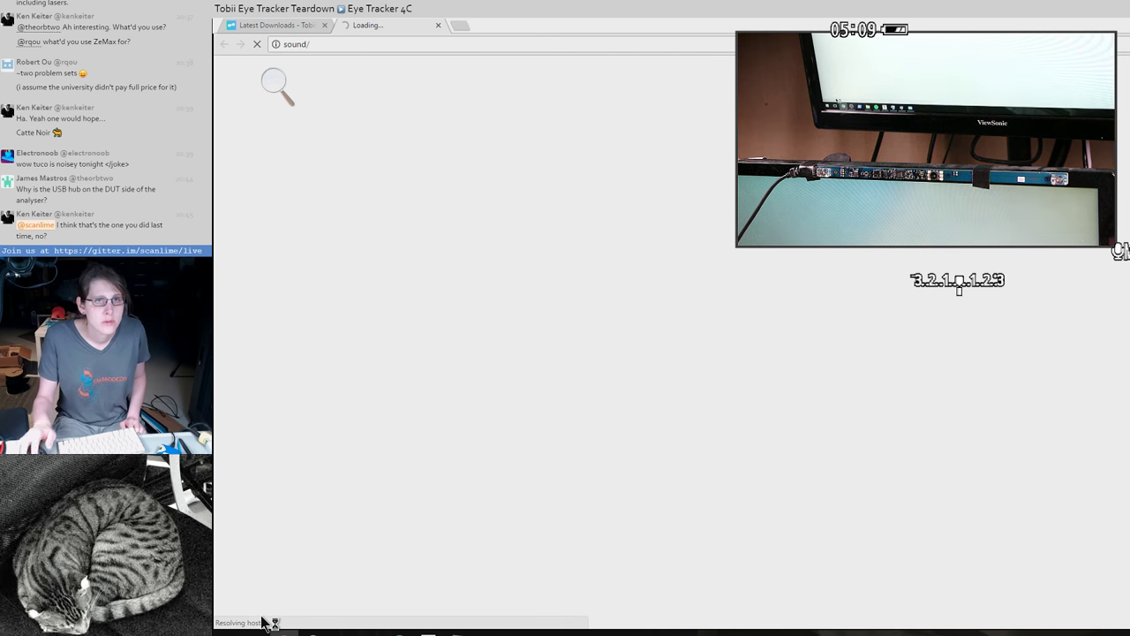
pyautogui.click(439, 25)
# - Search the system for "sound", open the Sound settings, and close the Magnifier that overlaps the dialog
pyautogui.press('super')
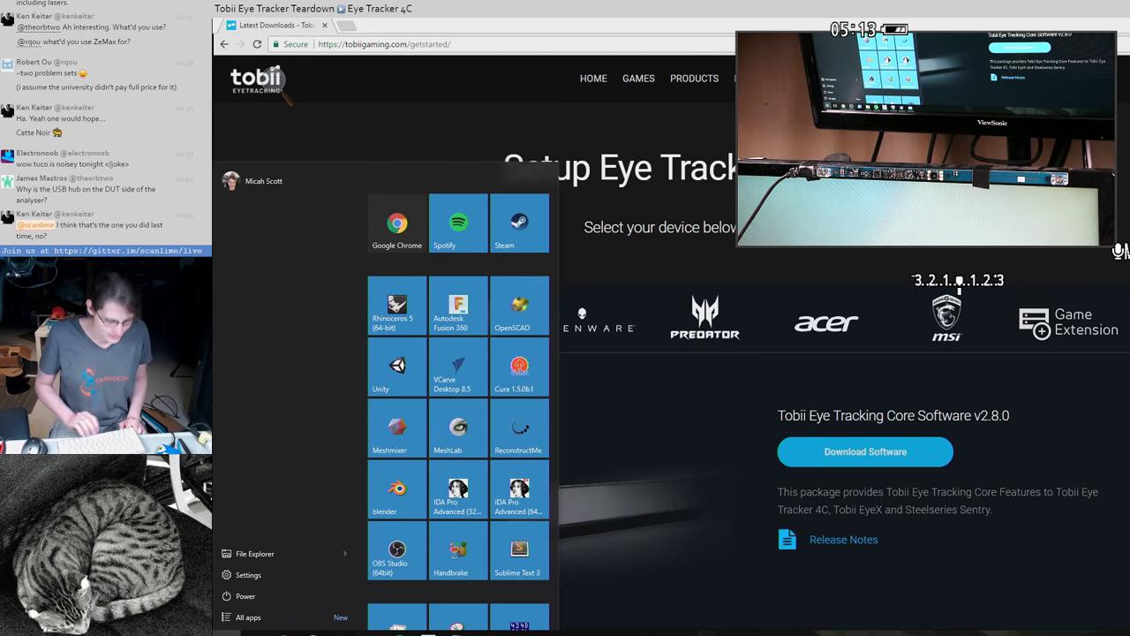
pyautogui.write('sound')
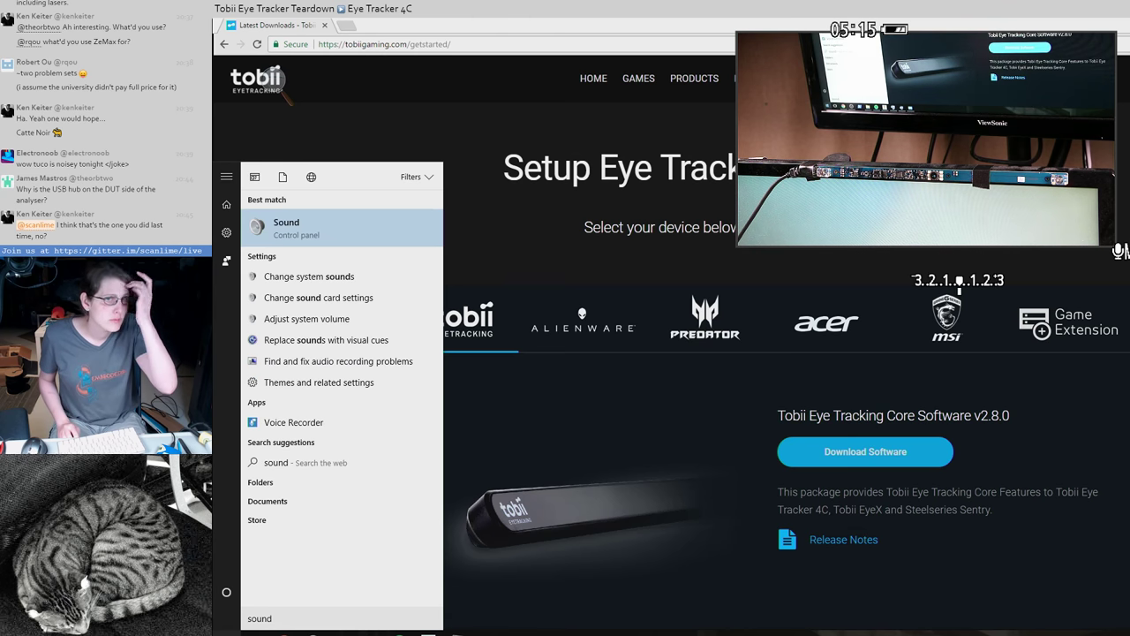
pyautogui.click(323, 228)
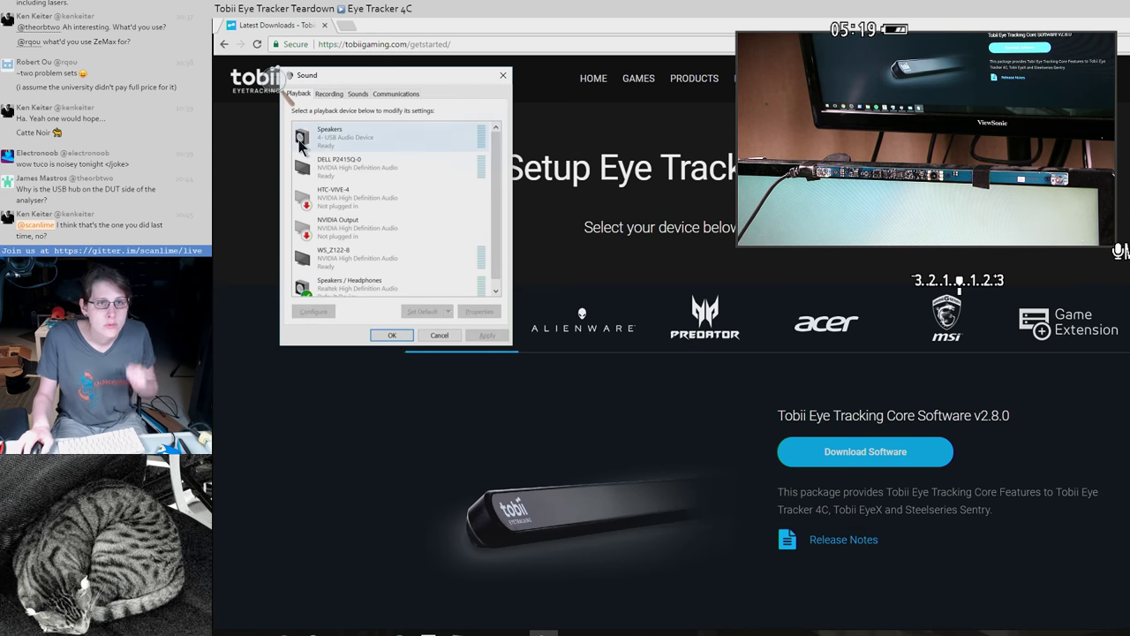
pyautogui.click(320, 97)
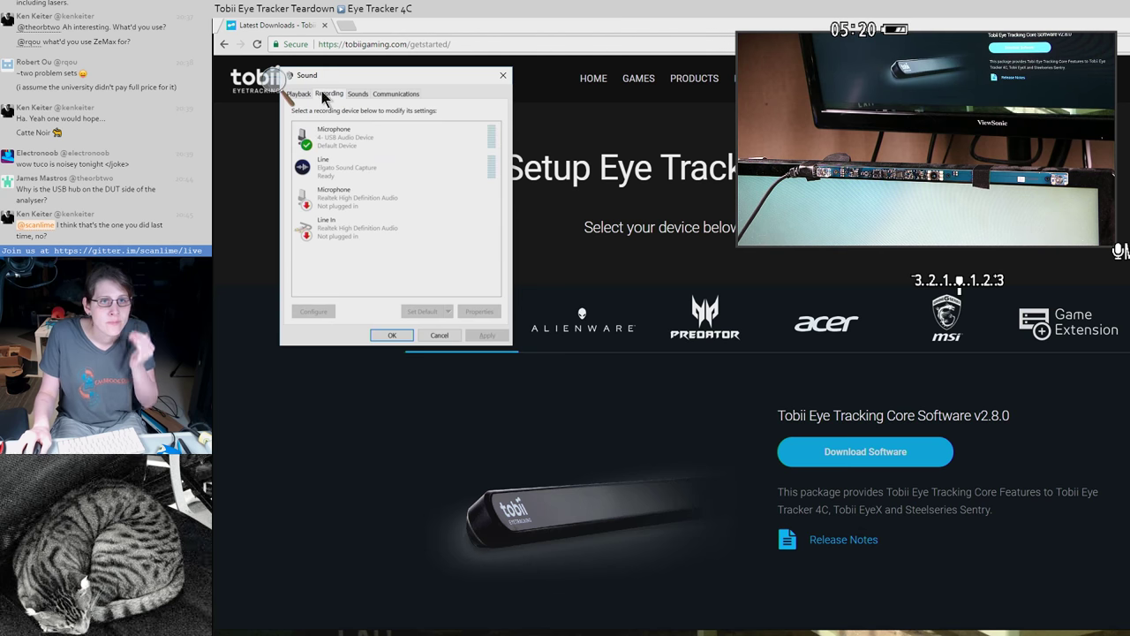
pyautogui.click(275, 80)
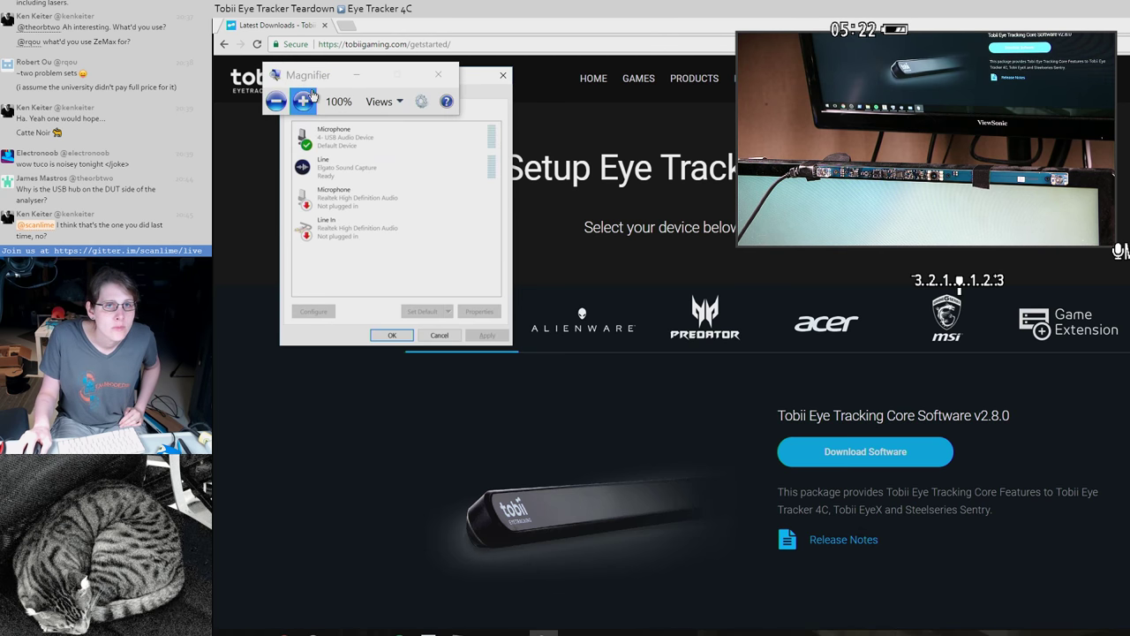
pyautogui.click(445, 78)
# - Set the Realtek Speakers / Headphones playback level to 52, mute that output, and accept the sound settings
pyautogui.click(298, 94)
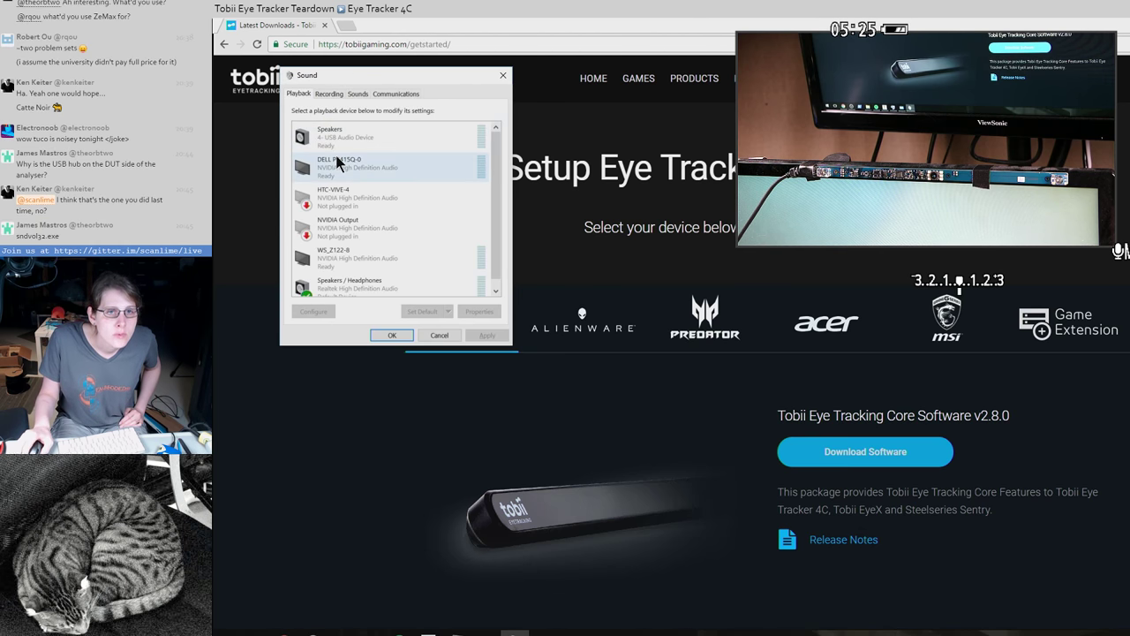
pyautogui.scroll(-1, 339, 164)
pyautogui.rightClick(369, 279)
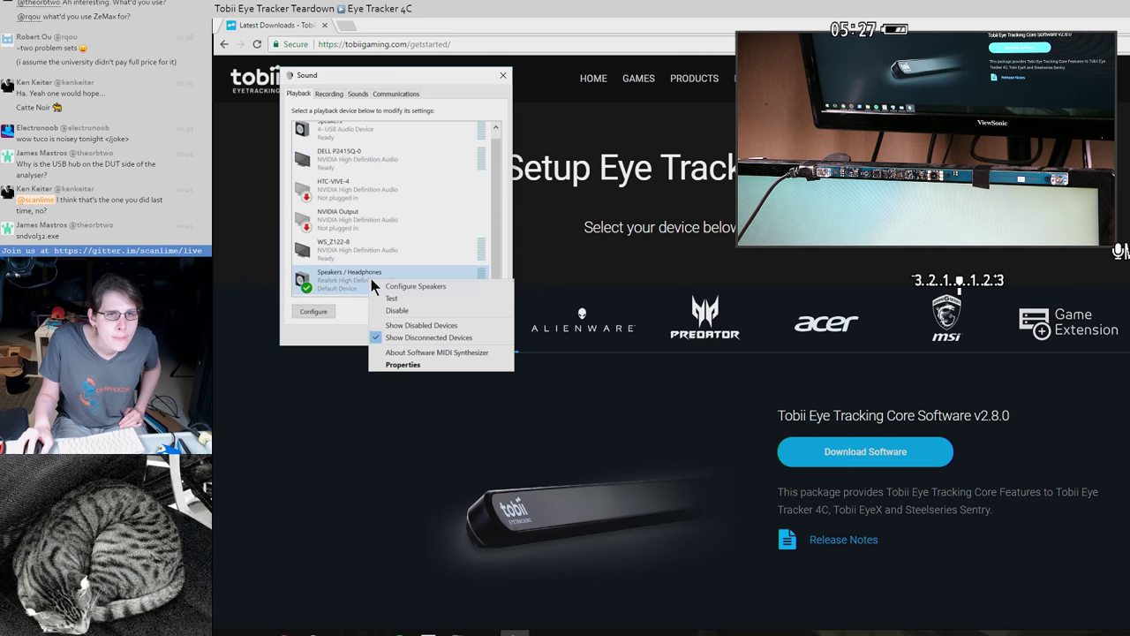
pyautogui.click(403, 364)
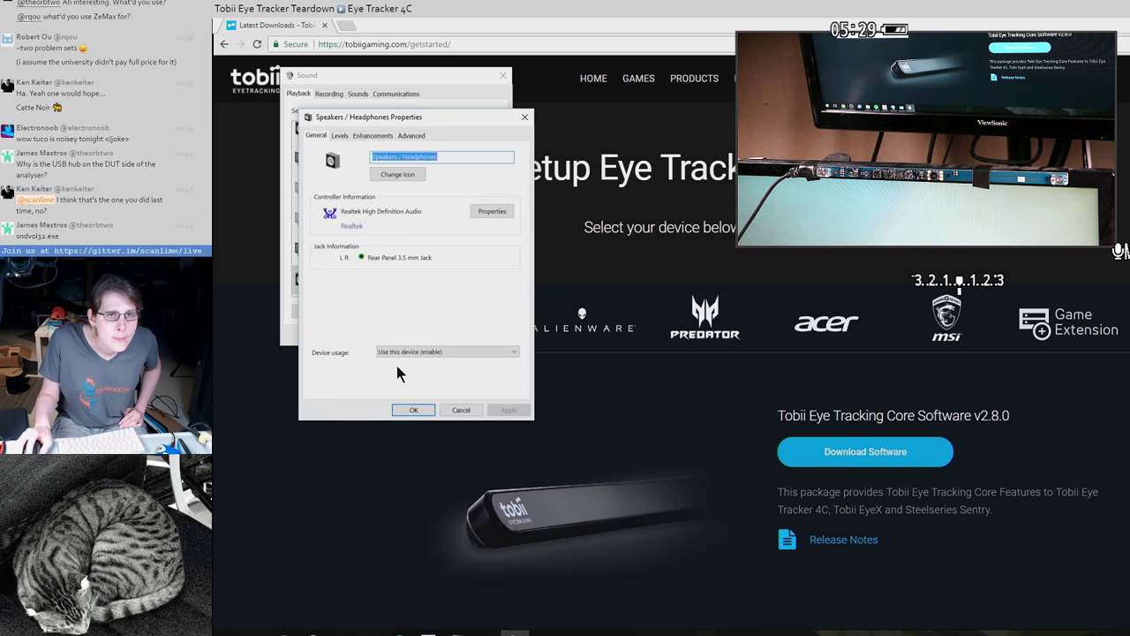
pyautogui.click(347, 138)
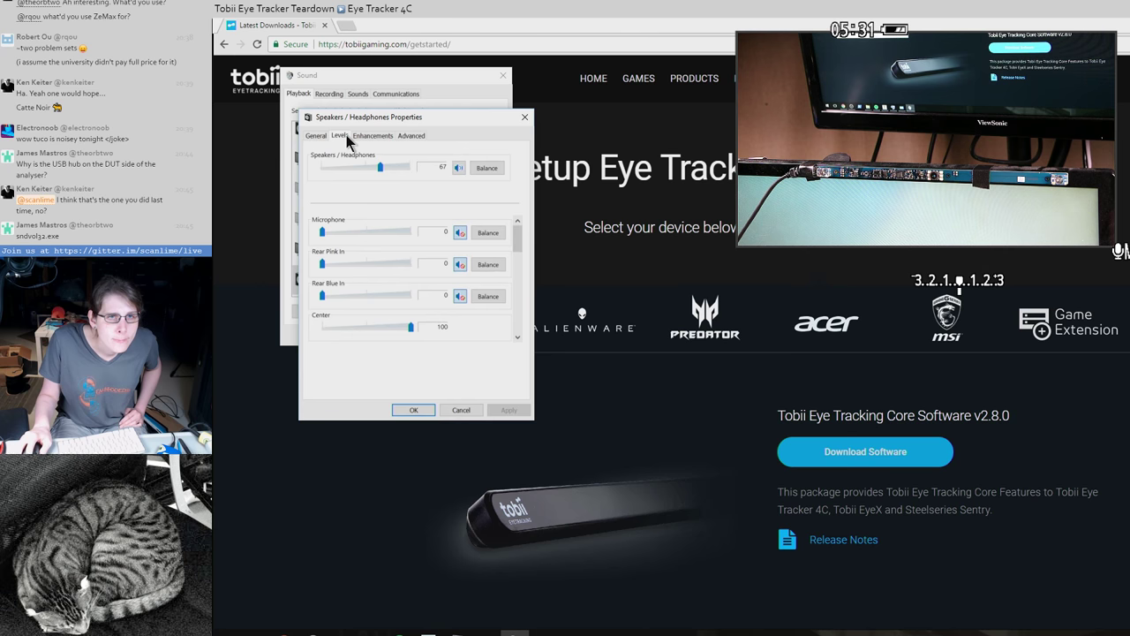
pyautogui.moveTo(345, 173); pyautogui.dragTo(331, 172)
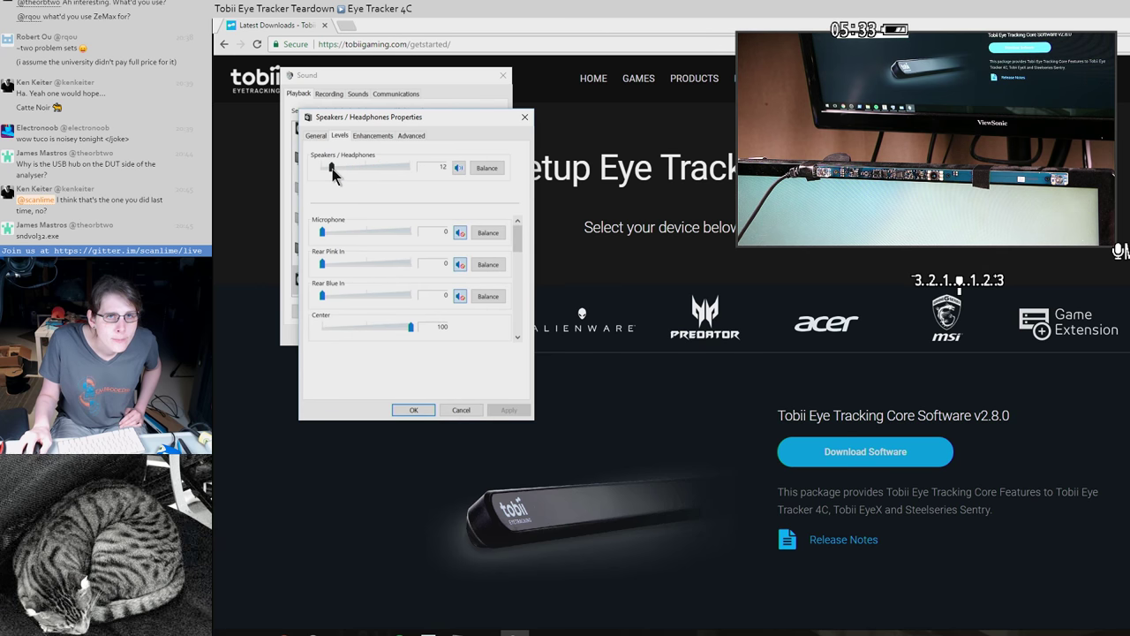
pyautogui.click(459, 170)
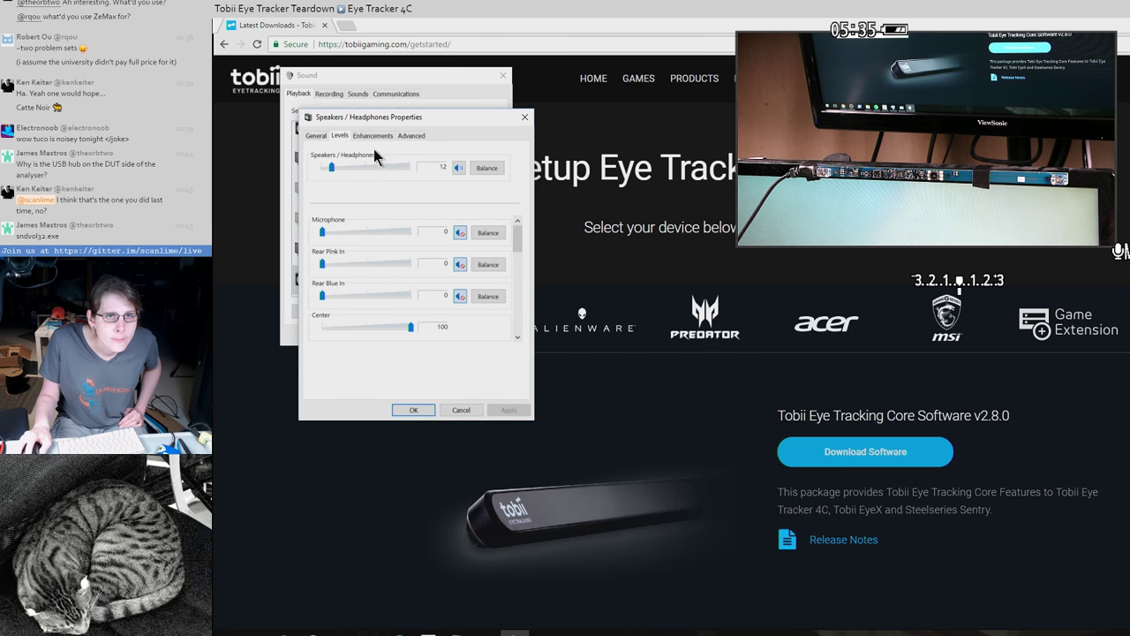
pyautogui.moveTo(333, 172); pyautogui.dragTo(369, 173)
pyautogui.click(459, 168)
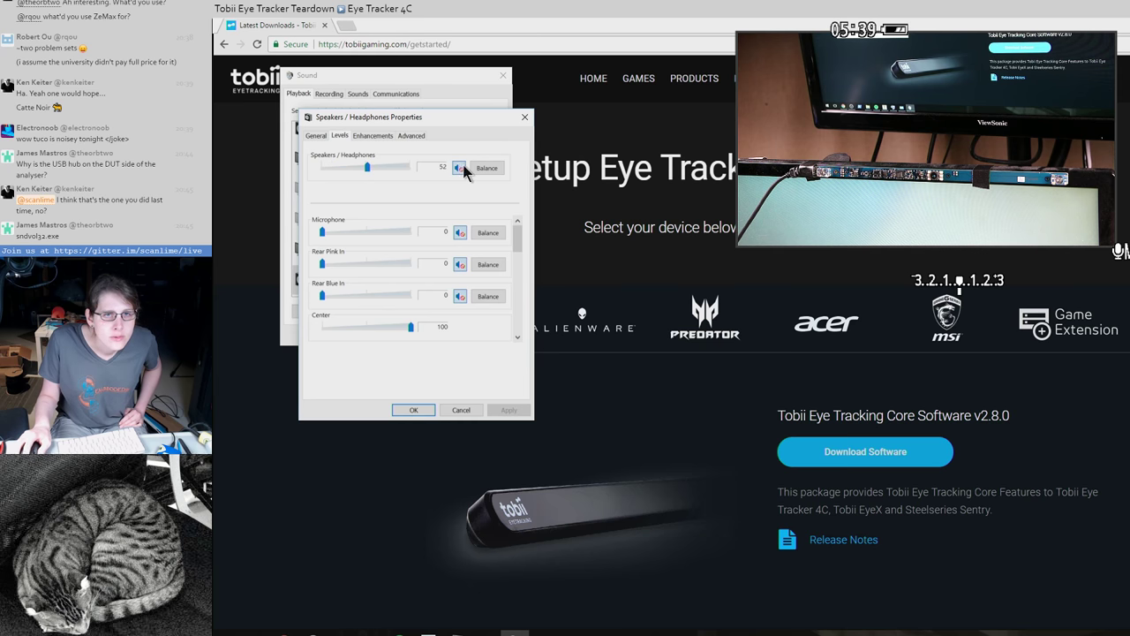
pyautogui.click(413, 411)
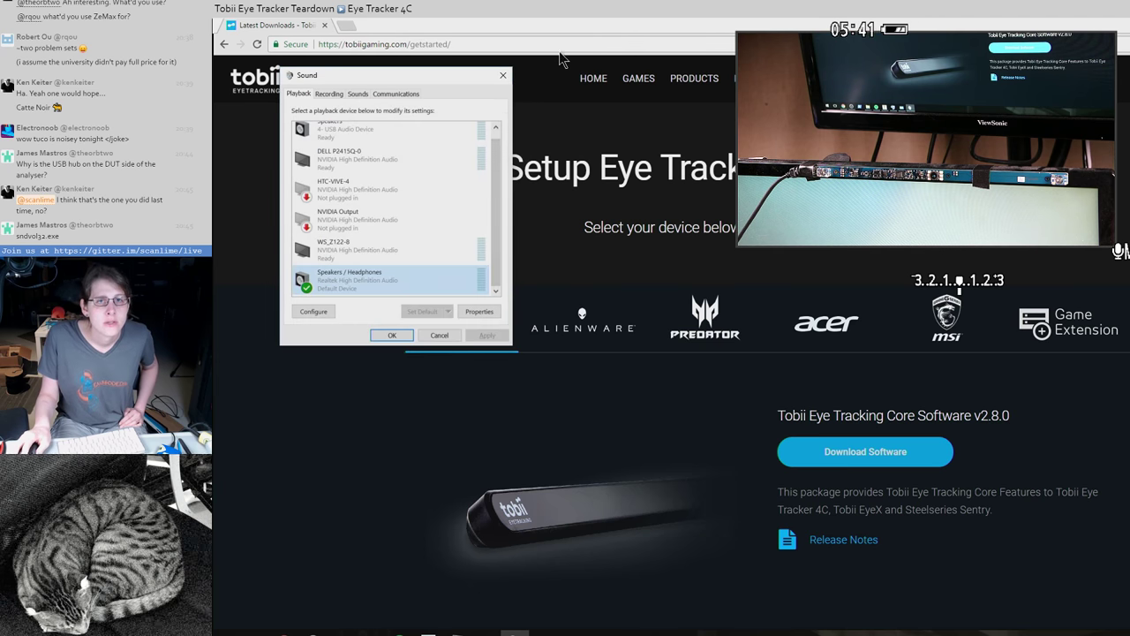
pyautogui.press('Return')
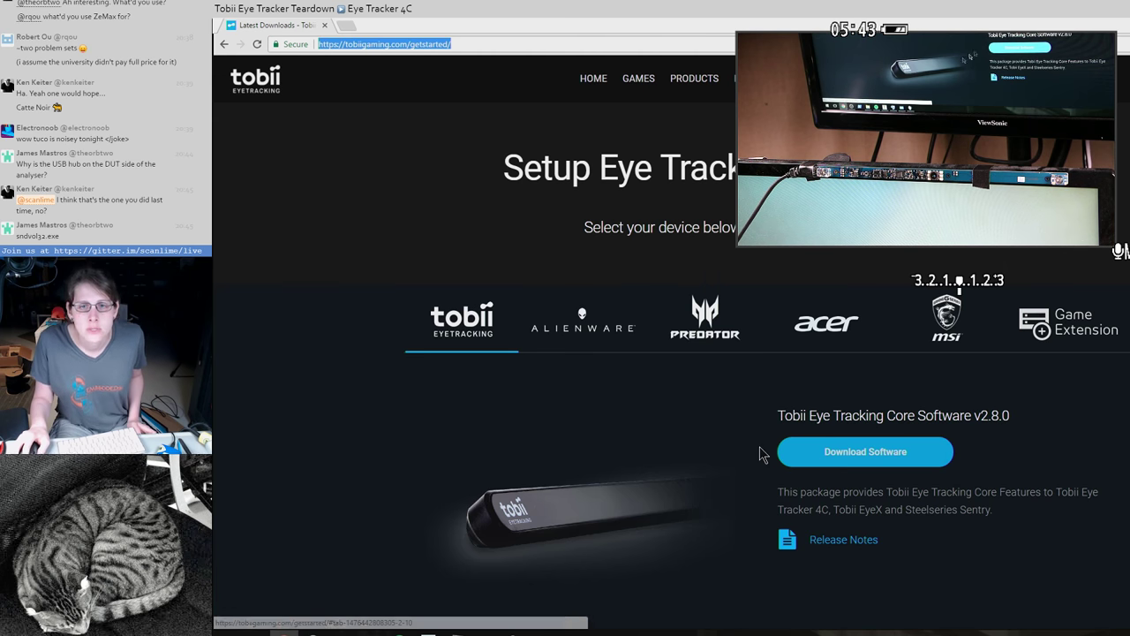
# - Download Tobii Eye Tracking Core Software v2.8.0 from the setup page
pyautogui.scroll(-2, 706, 468)
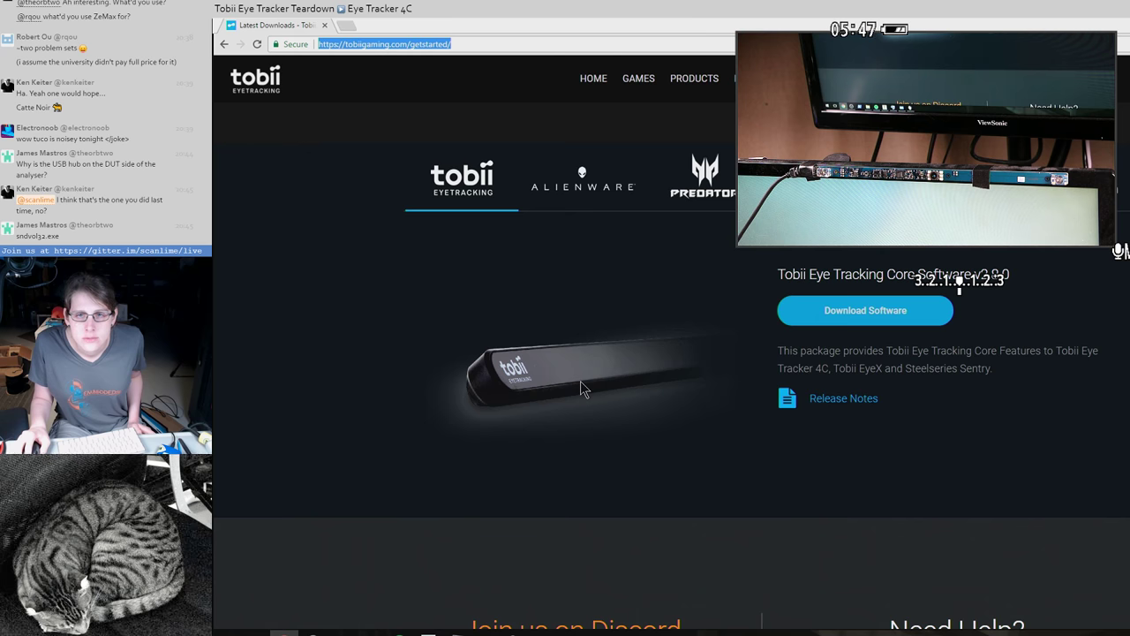
pyautogui.scroll(-8, 580, 381)
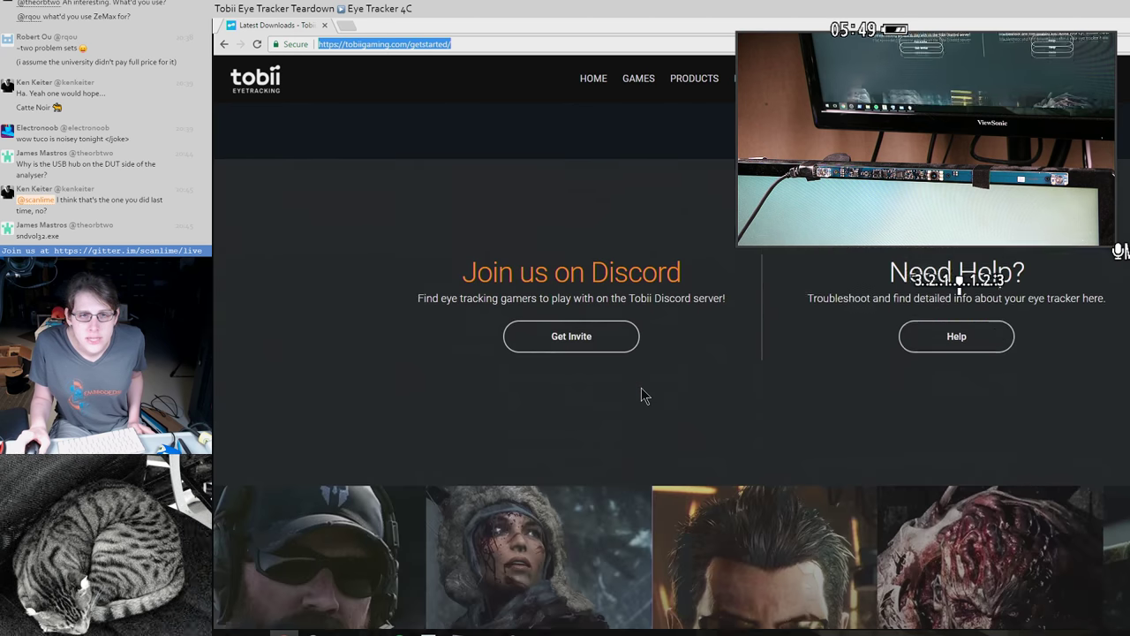
pyautogui.scroll(10, 641, 390)
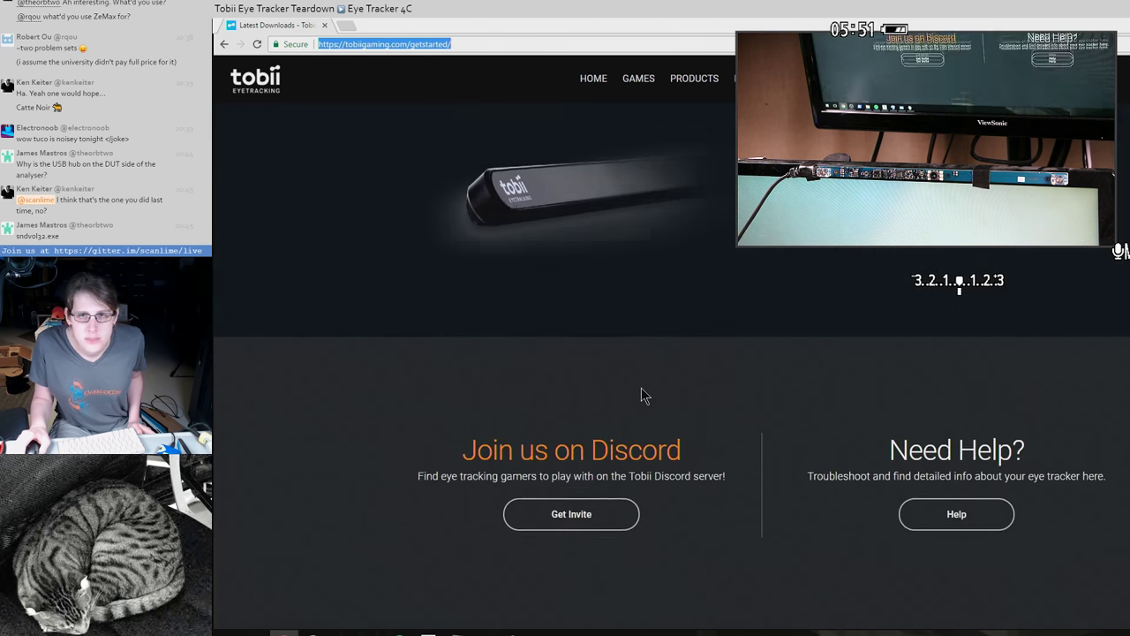
pyautogui.scroll(-1, 641, 396)
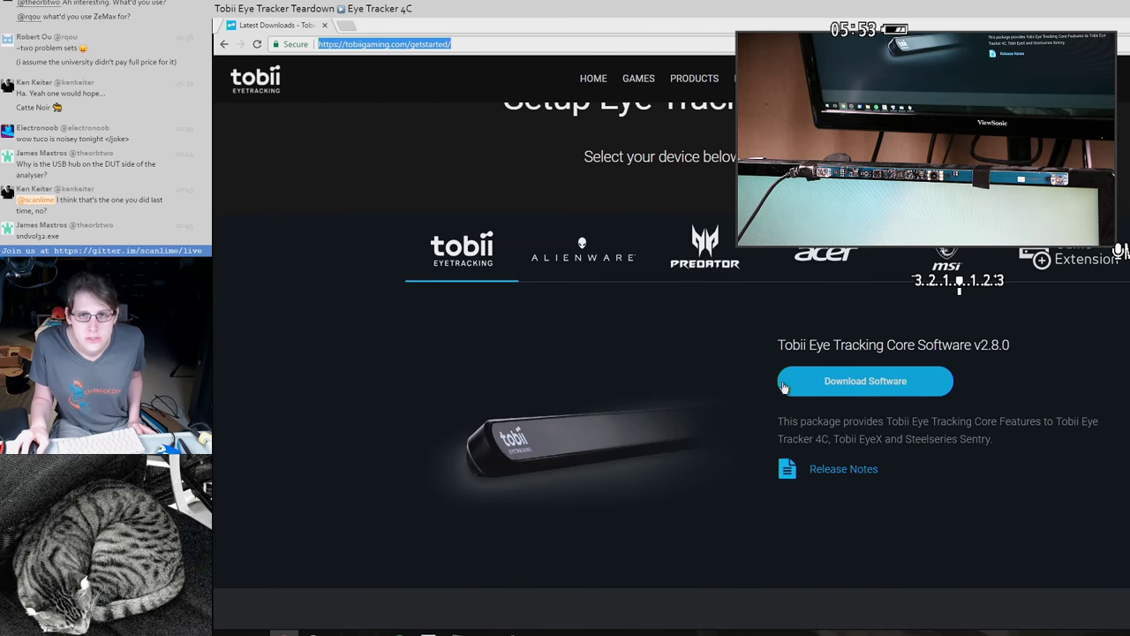
pyautogui.click(870, 387)
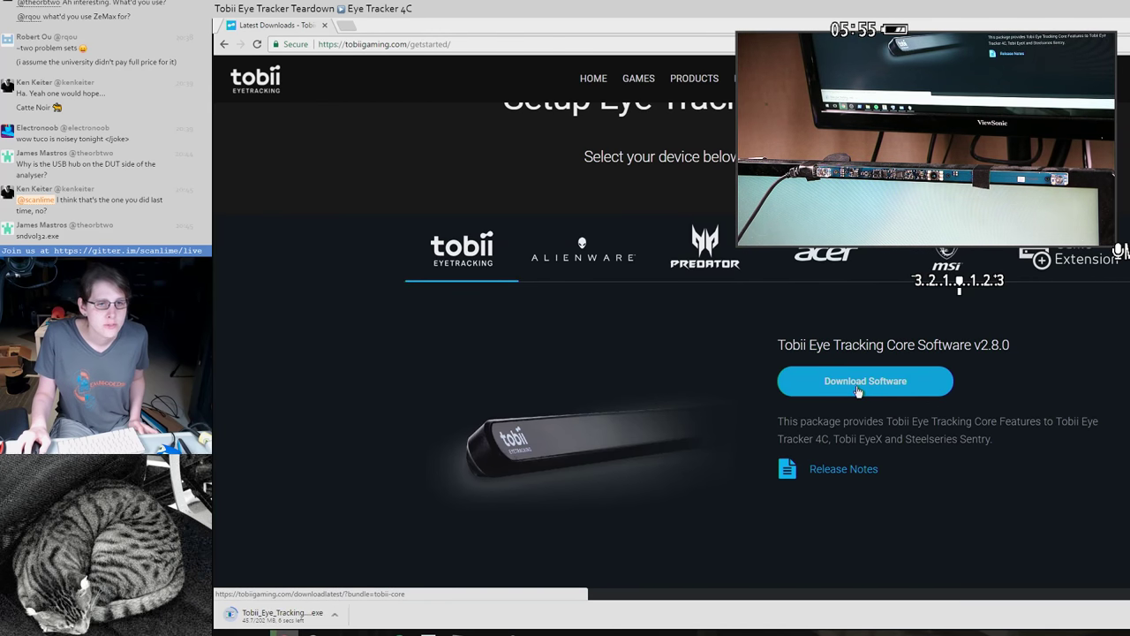
pyautogui.scroll(-1, 671, 353)
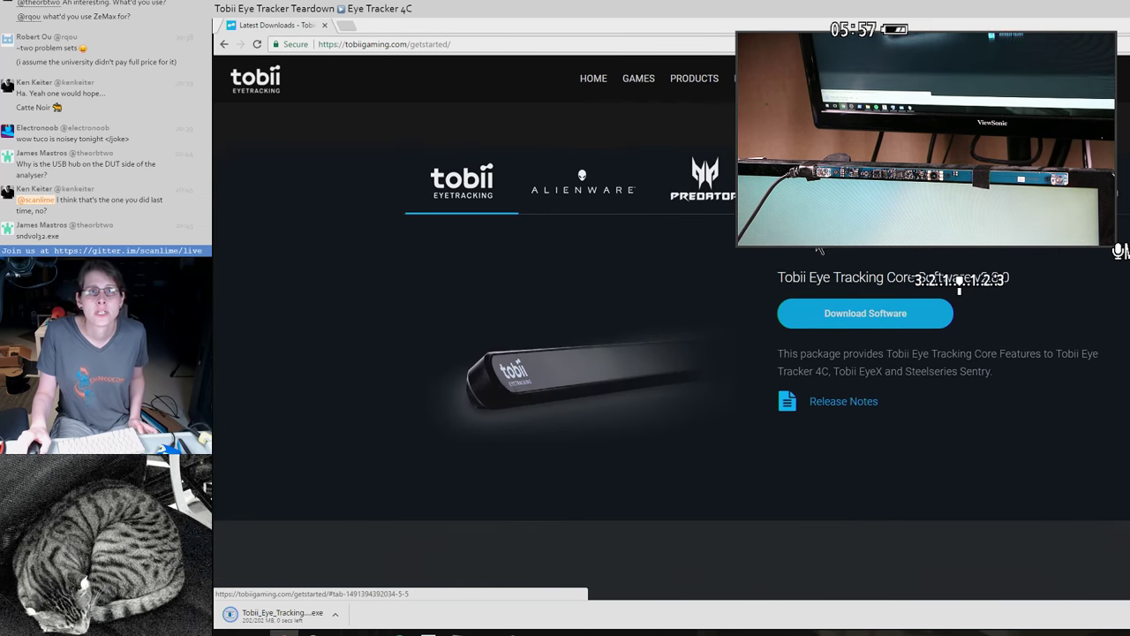
pyautogui.scroll(1, 671, 353)
pyautogui.scroll(-1, 592, 298)
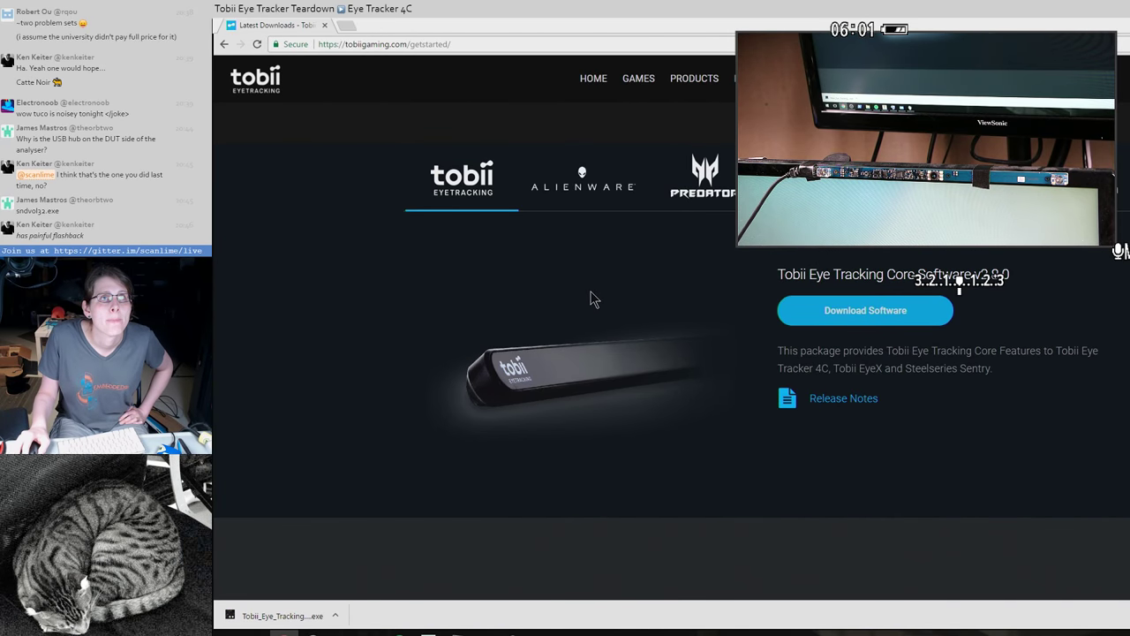
# - Try to find the volume mixer by searching the system for "sndvol32", and dismiss the search
pyautogui.scroll(-3, 591, 299)
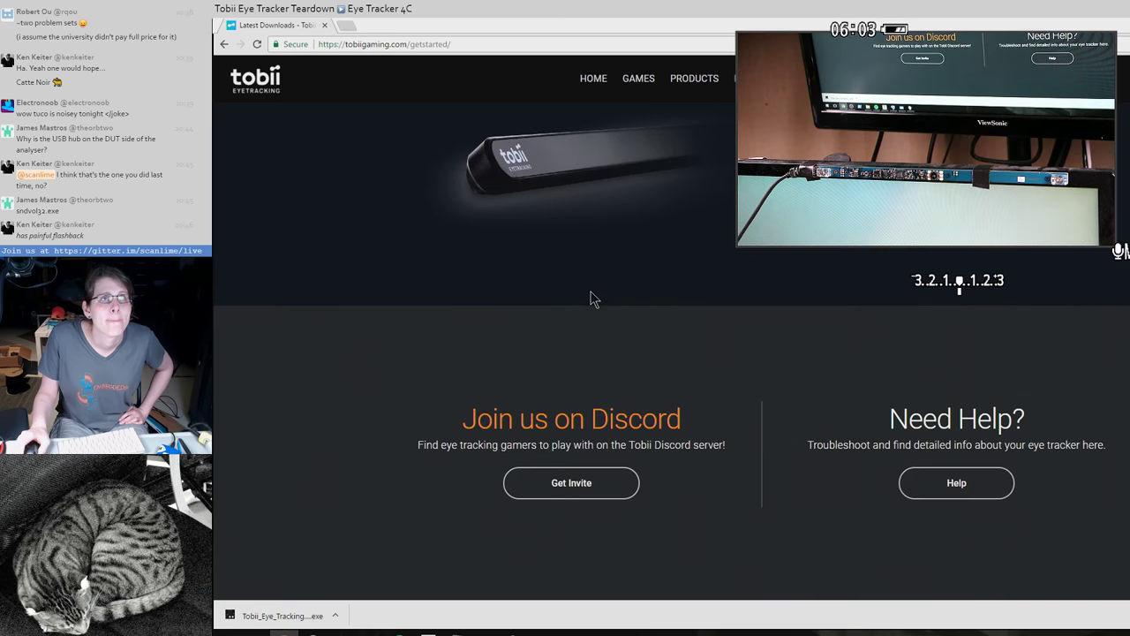
pyautogui.scroll(-2, 340, 536)
pyautogui.press('super')
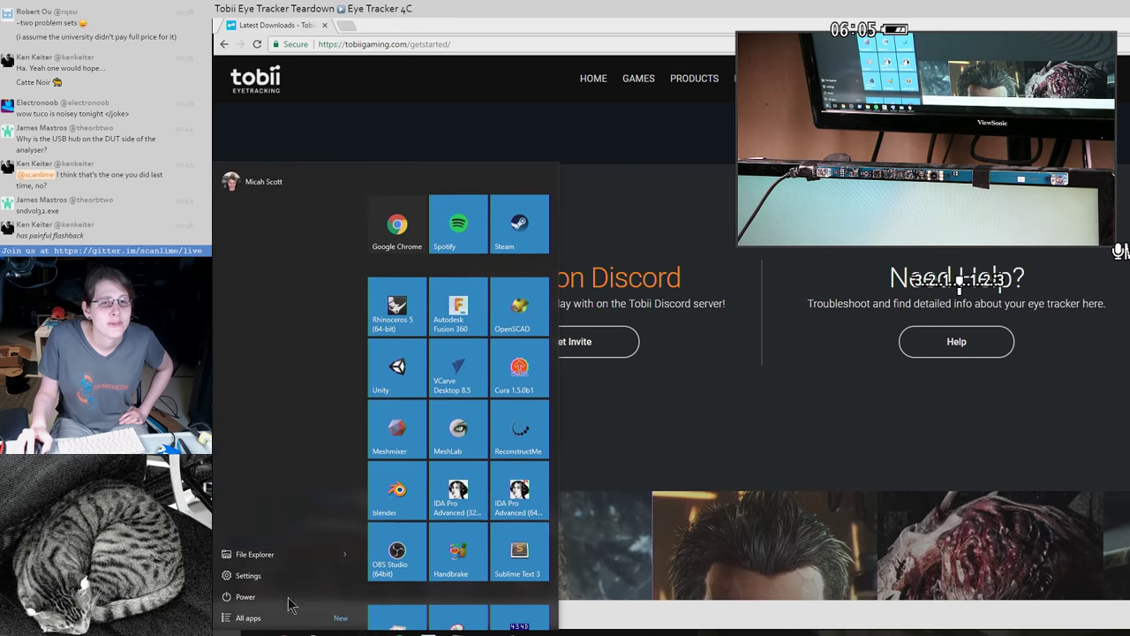
pyautogui.write('sndol')
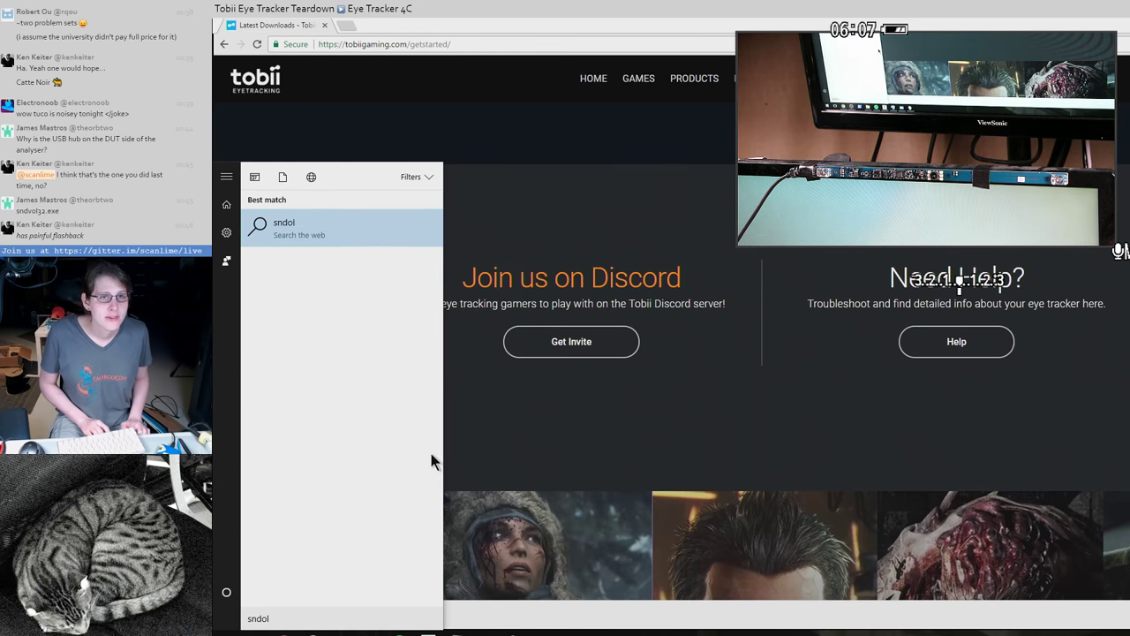
pyautogui.press('BackSpace')
pyautogui.press('BackSpace')
pyautogui.write('vol32')
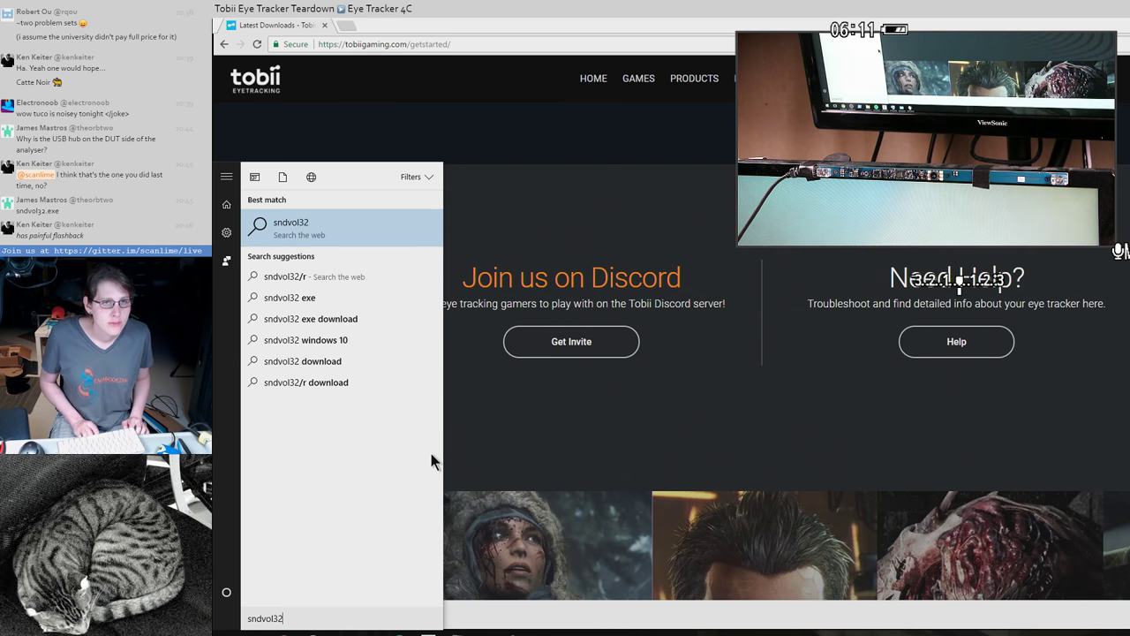
pyautogui.press('Escape')
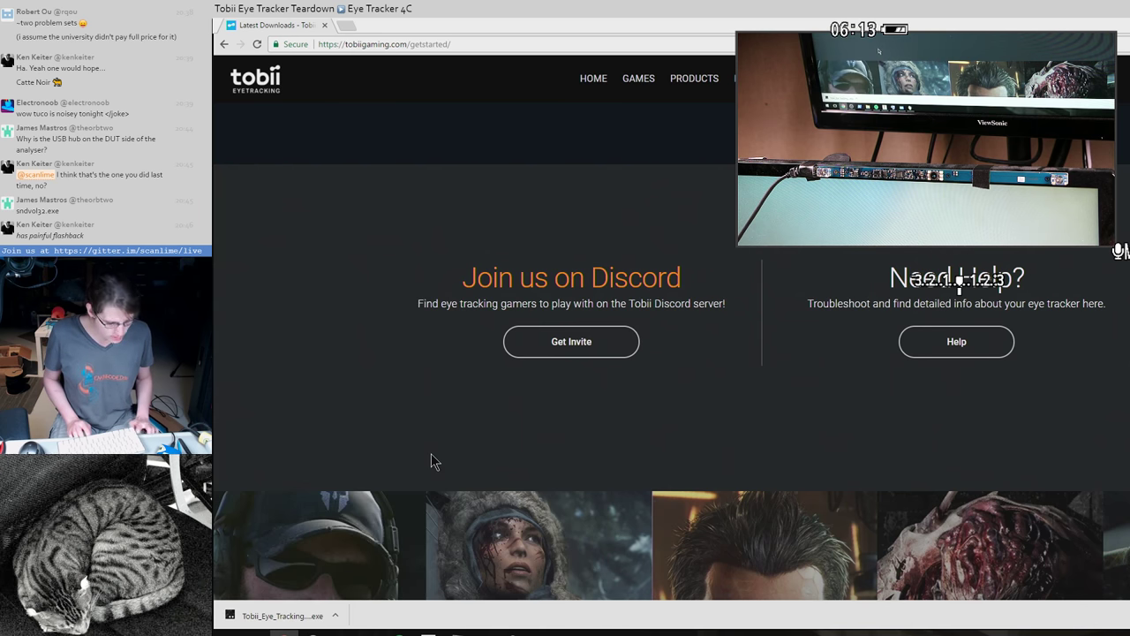
# - Try to launch the volume mixer from the Run dialog as "sndvol32" and as "sndvol32.exe", and cancel the dialog
pyautogui.press('super+r')
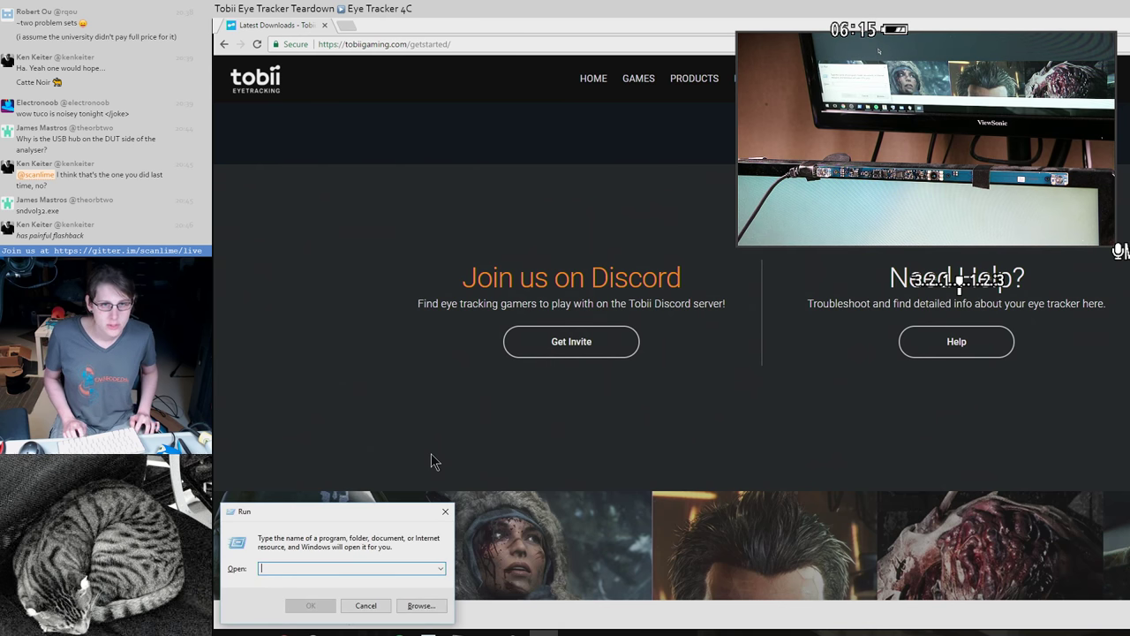
pyautogui.write('sndvol32')
pyautogui.press('Return')
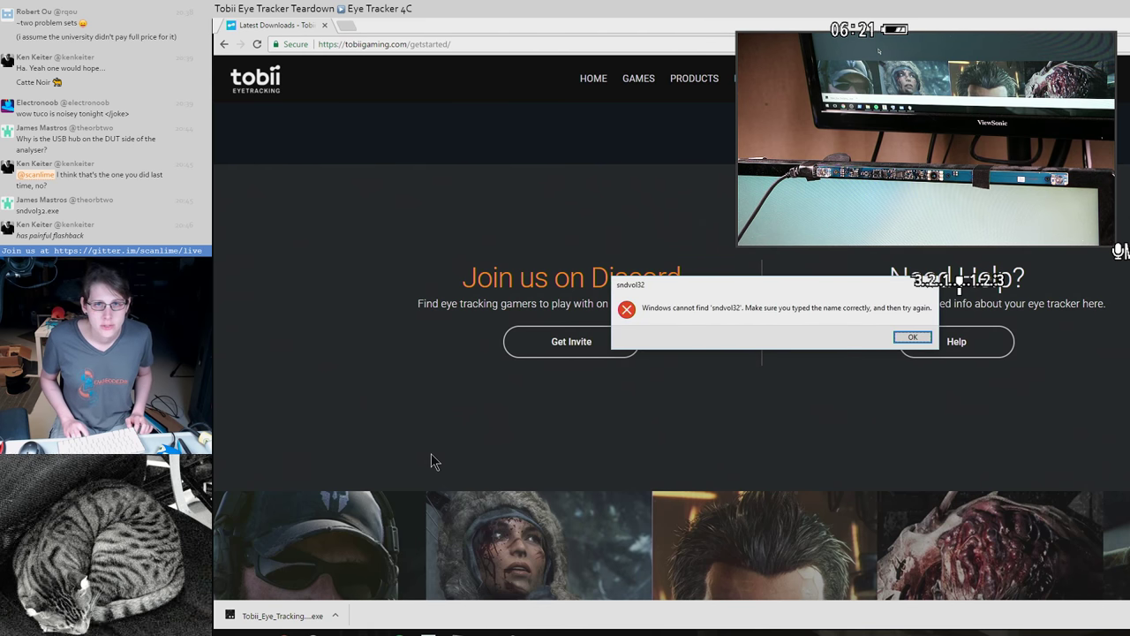
pyautogui.press('Return')
pyautogui.write('.e')
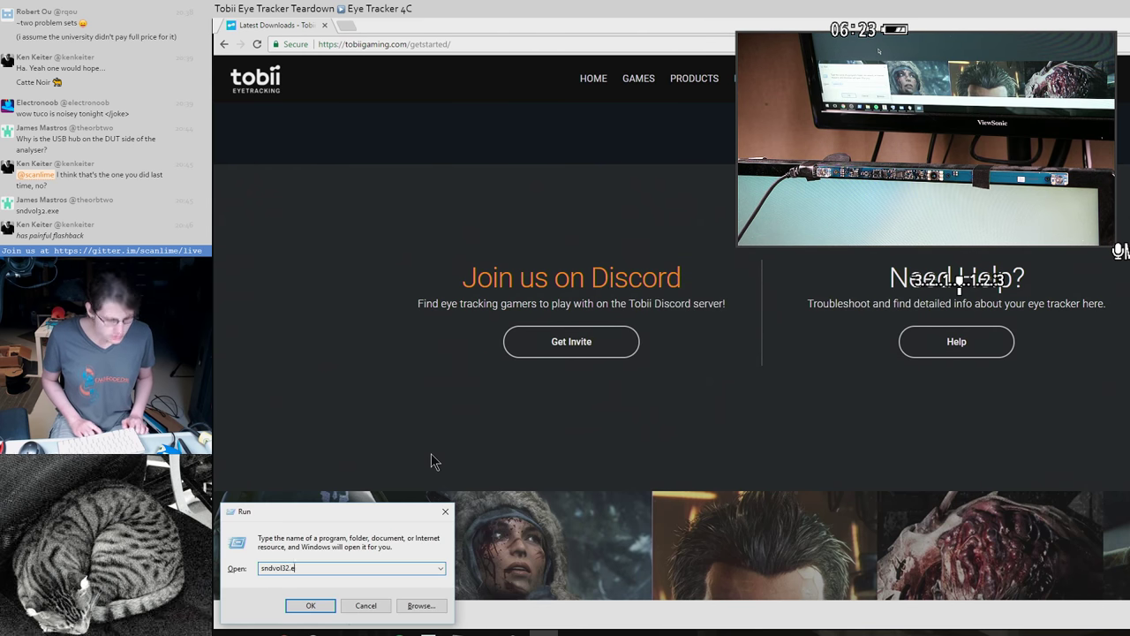
pyautogui.write('xe')
pyautogui.press('Return')
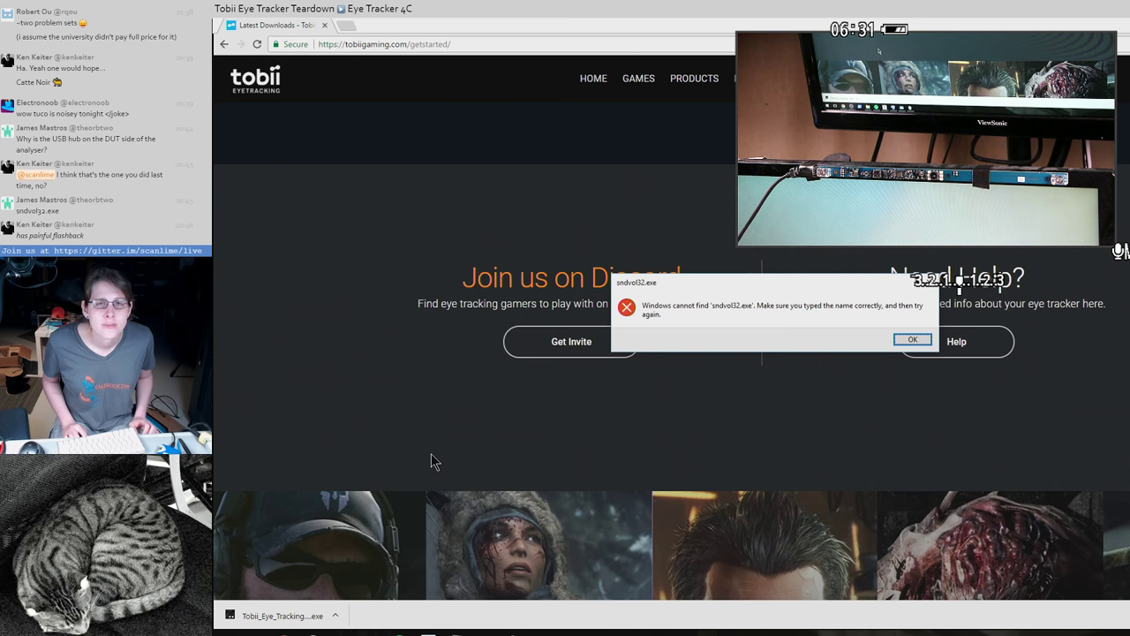
pyautogui.press('Return')
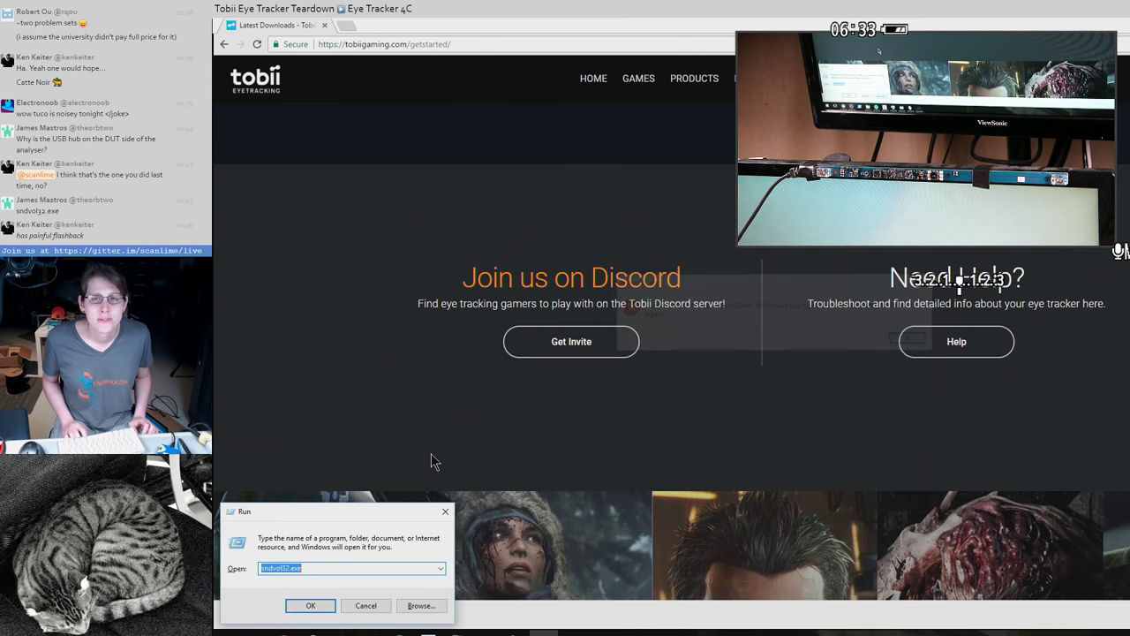
pyautogui.press('Escape')
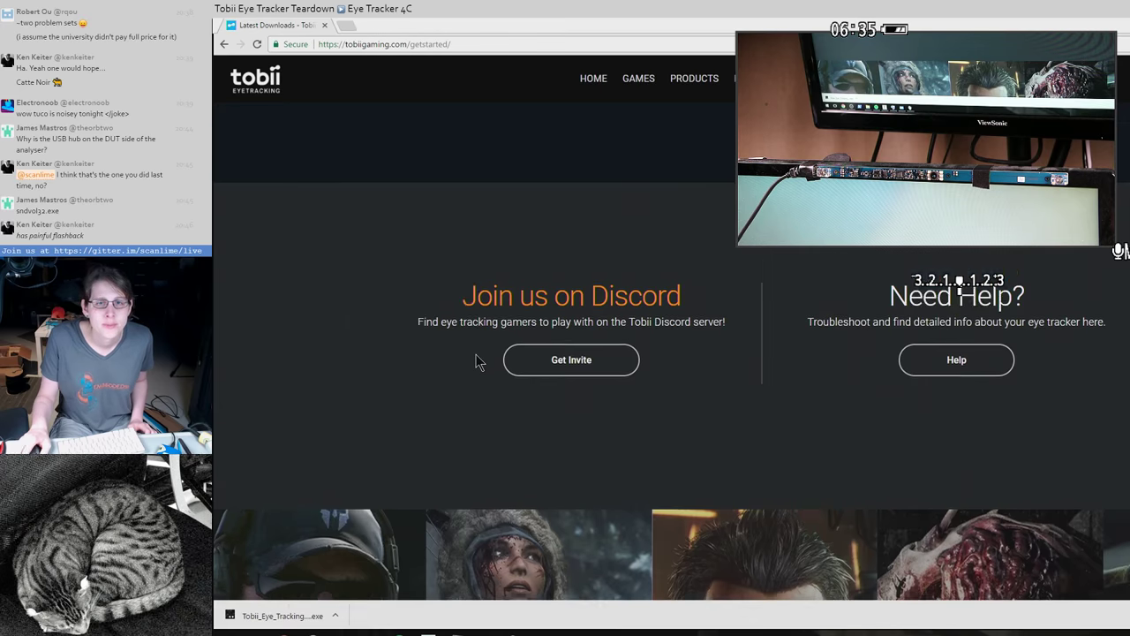
pyautogui.scroll(-4, 276, 342)
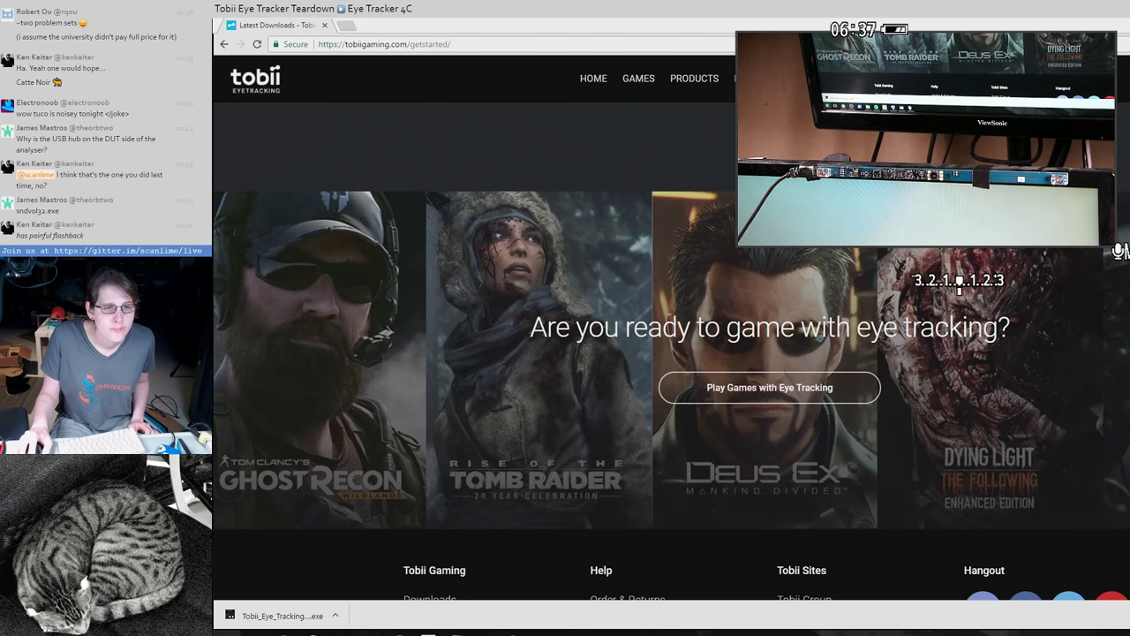
pyautogui.press('super')
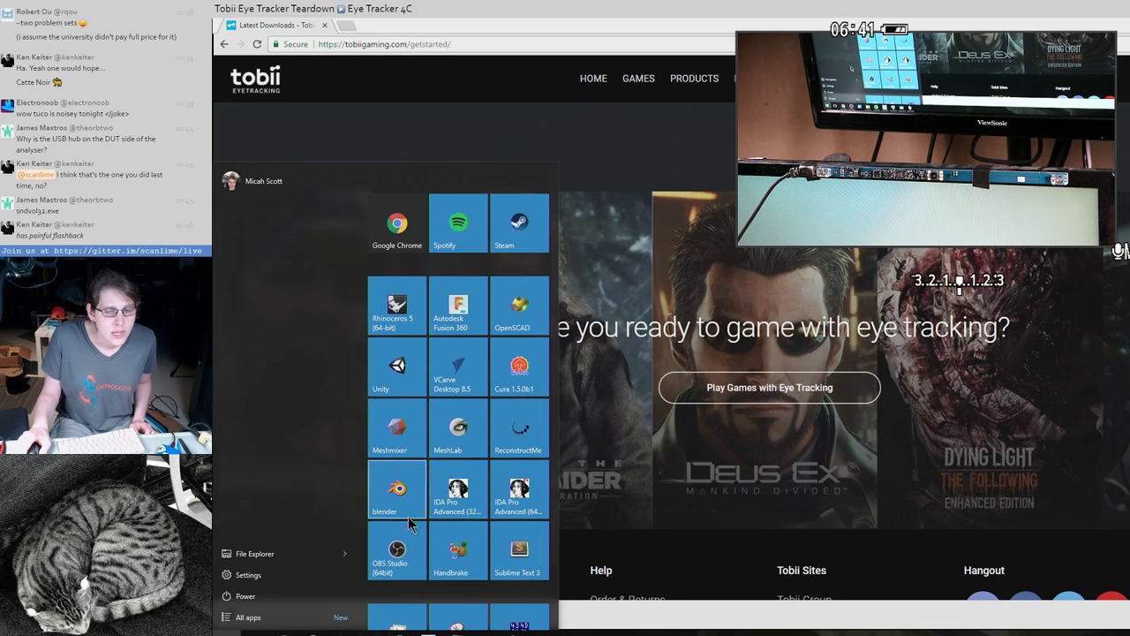
pyautogui.scroll(-1, 431, 527)
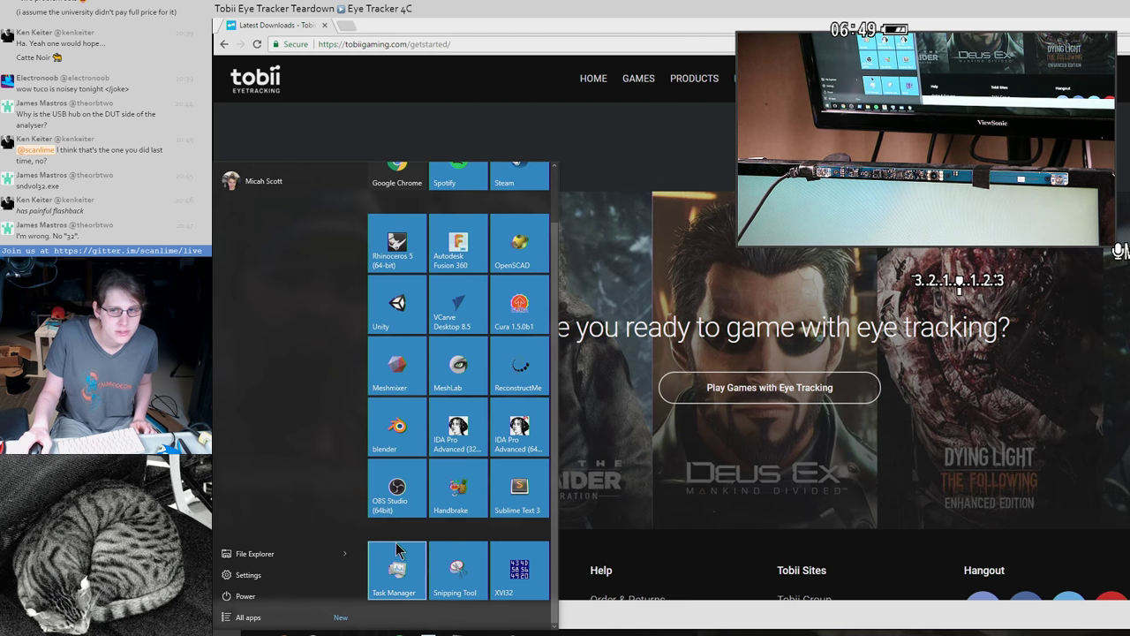
pyautogui.click(581, 629)
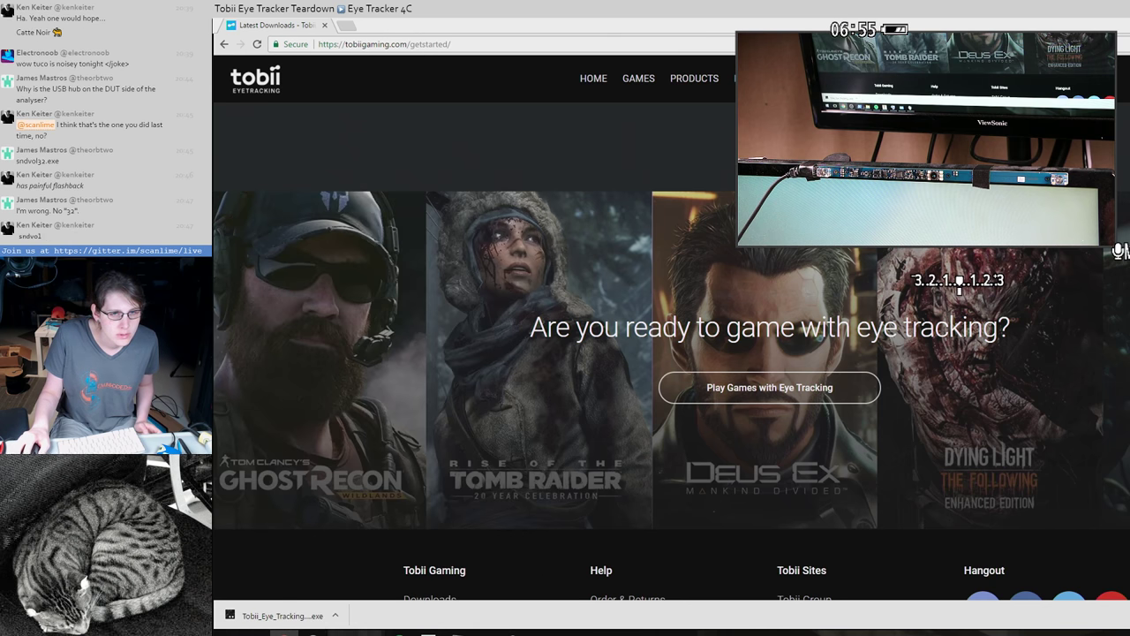
# - Open the Downloads folder in File Explorer and go to the root of the C: drive
pyautogui.rightClick(370, 633)
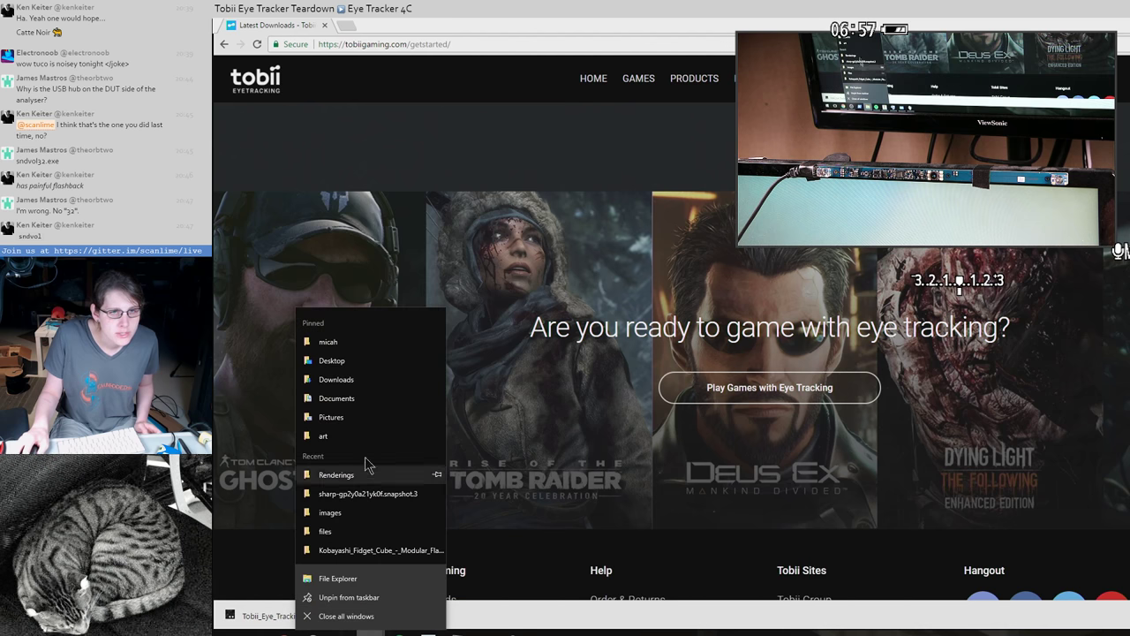
pyautogui.click(368, 379)
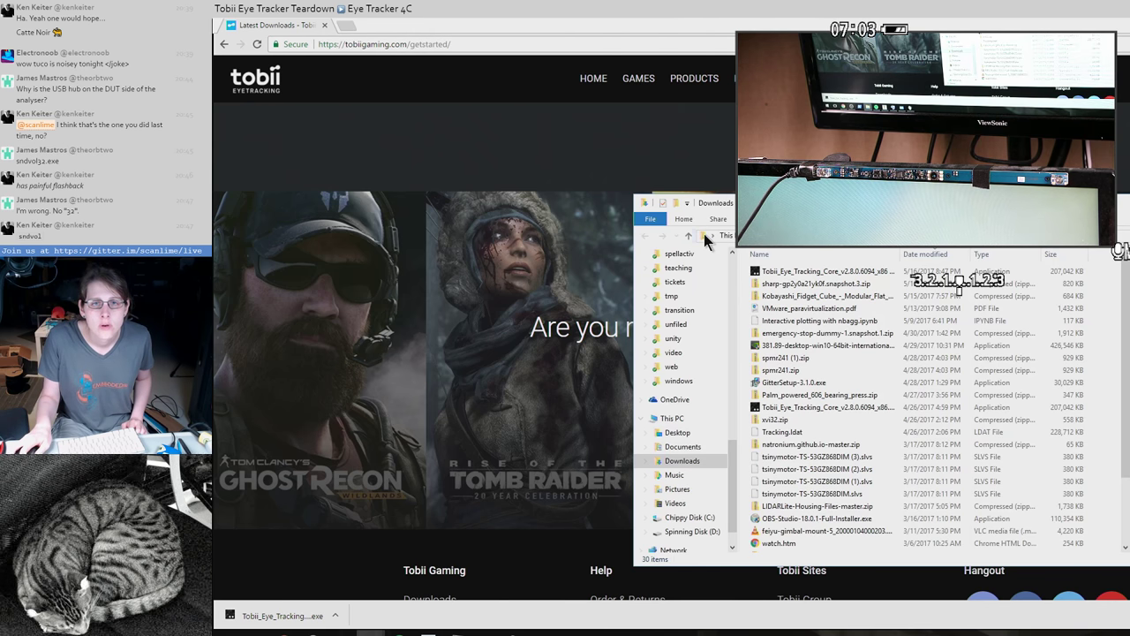
pyautogui.click(707, 237)
pyautogui.write('c:\\')
pyautogui.press('Return')
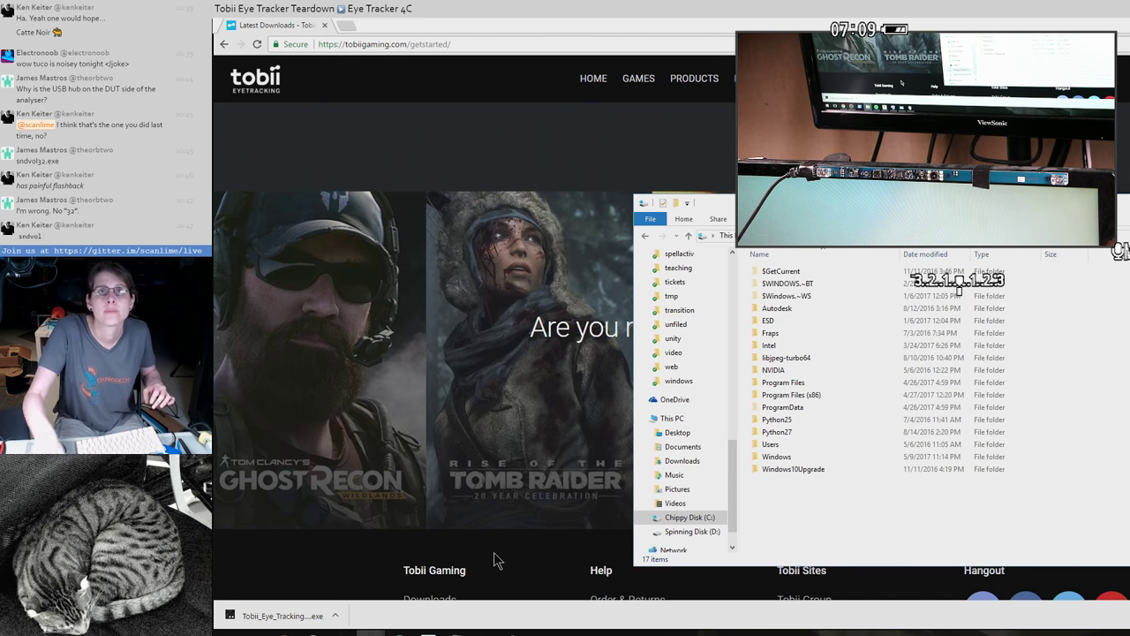
# - Move the File Explorer window clear of the video overlay and open the Tobii folder inside Program Files
pyautogui.moveTo(843, 199); pyautogui.dragTo(624, 177)
pyautogui.click(557, 366)
pyautogui.doubleClick(557, 364)
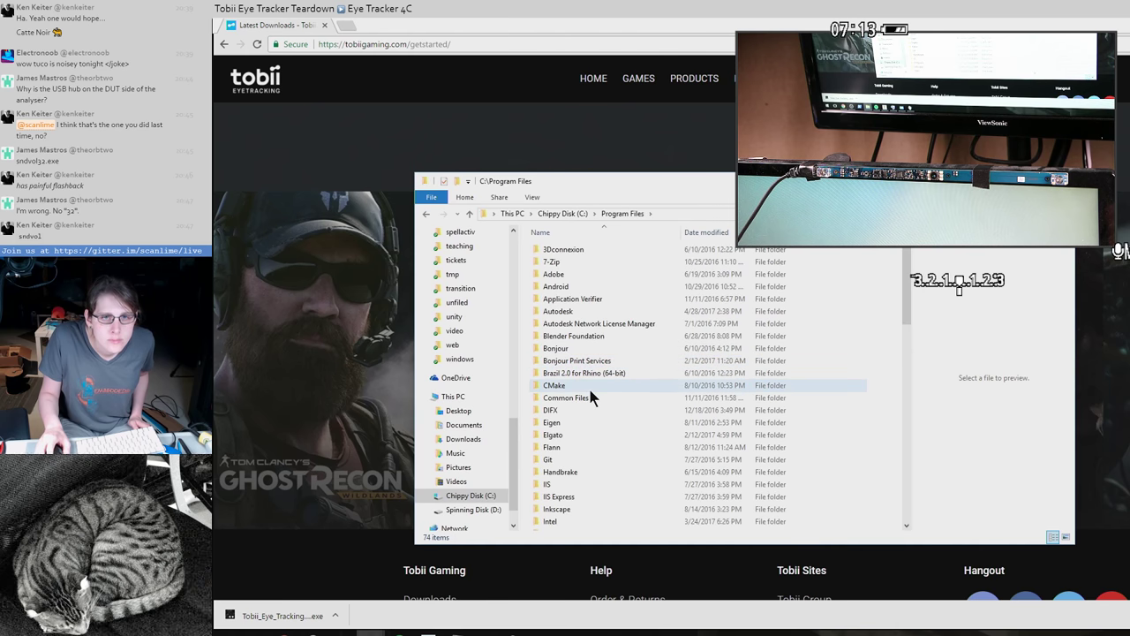
pyautogui.scroll(-6, 592, 399)
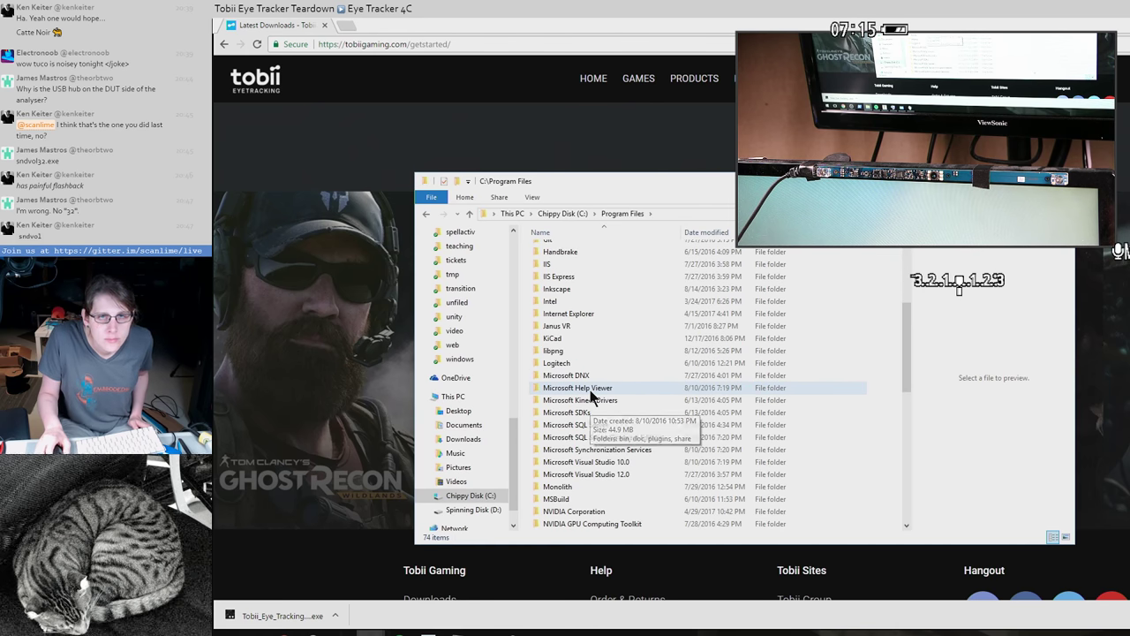
pyautogui.press('t')
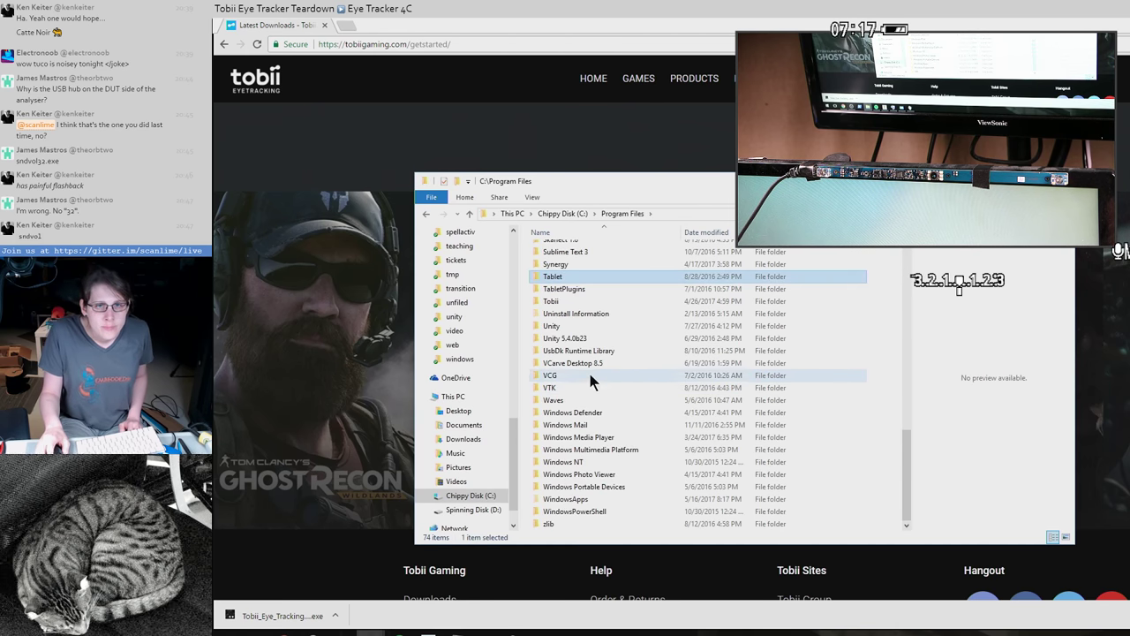
pyautogui.doubleClick(551, 302)
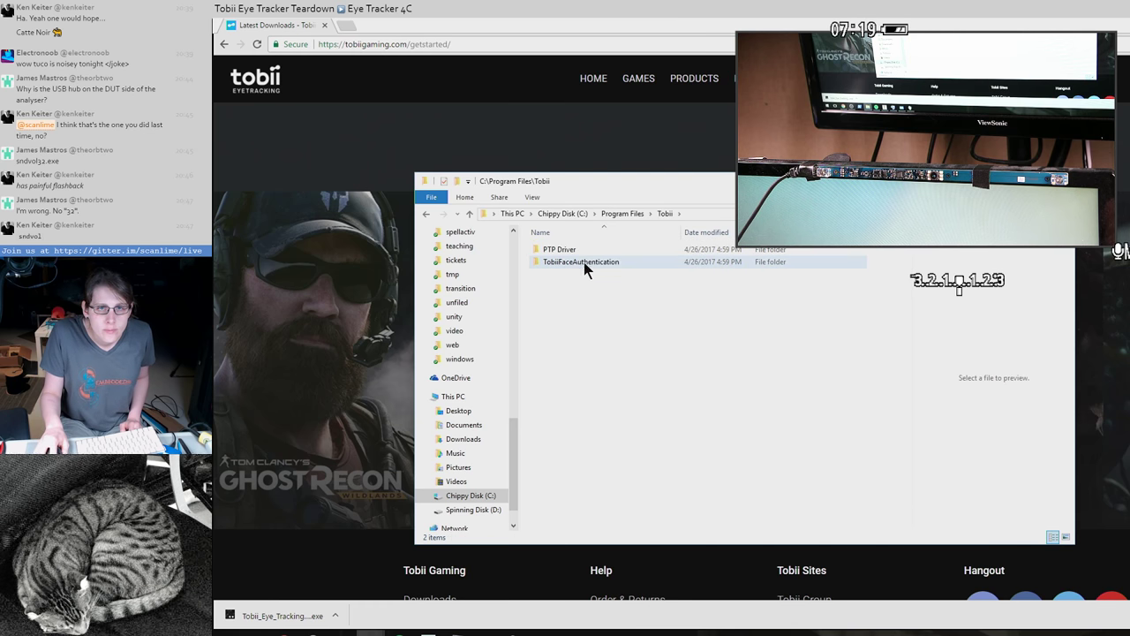
# - Go back to the C: drive and open the Tobii folder inside Program Files (x86)
pyautogui.click(607, 214)
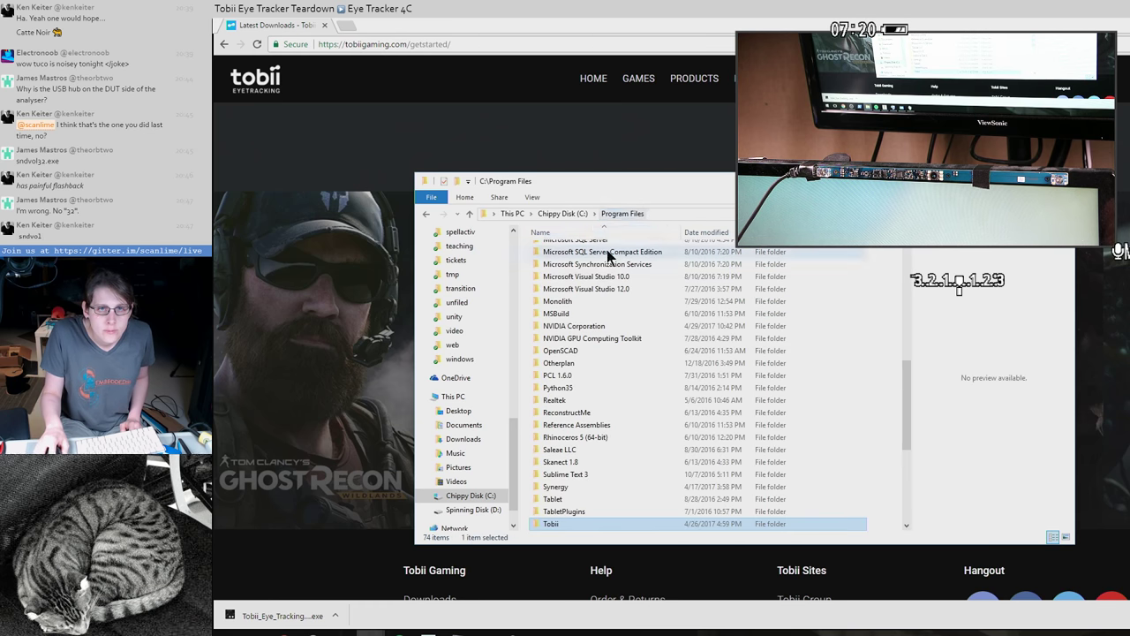
pyautogui.click(565, 213)
pyautogui.doubleClick(572, 373)
pyautogui.scroll(-5, 574, 371)
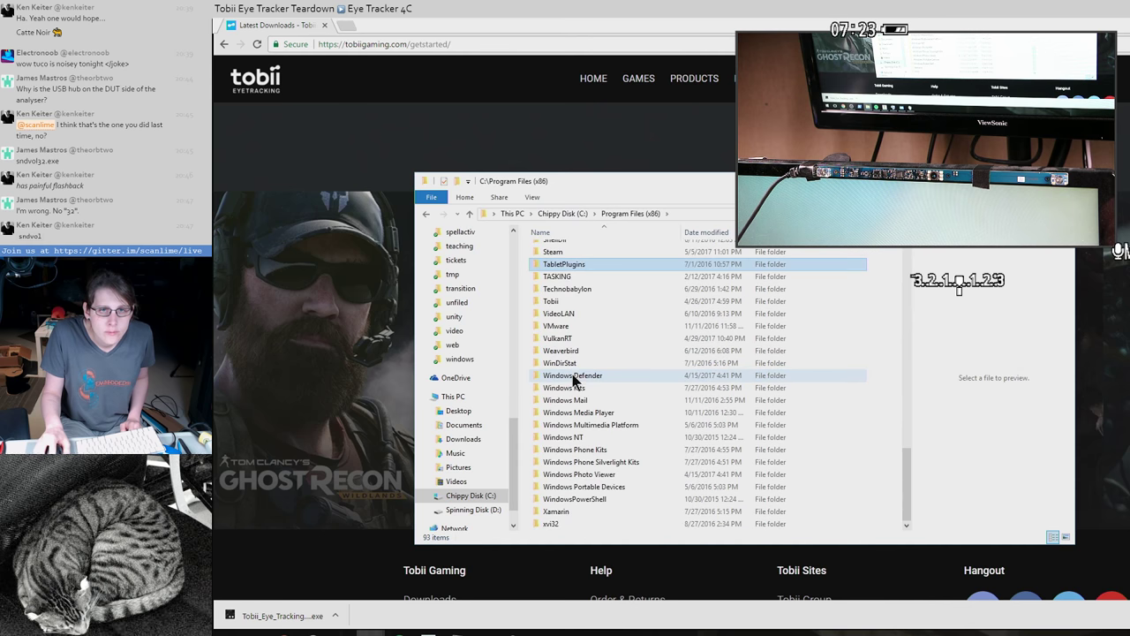
pyautogui.doubleClick(570, 311)
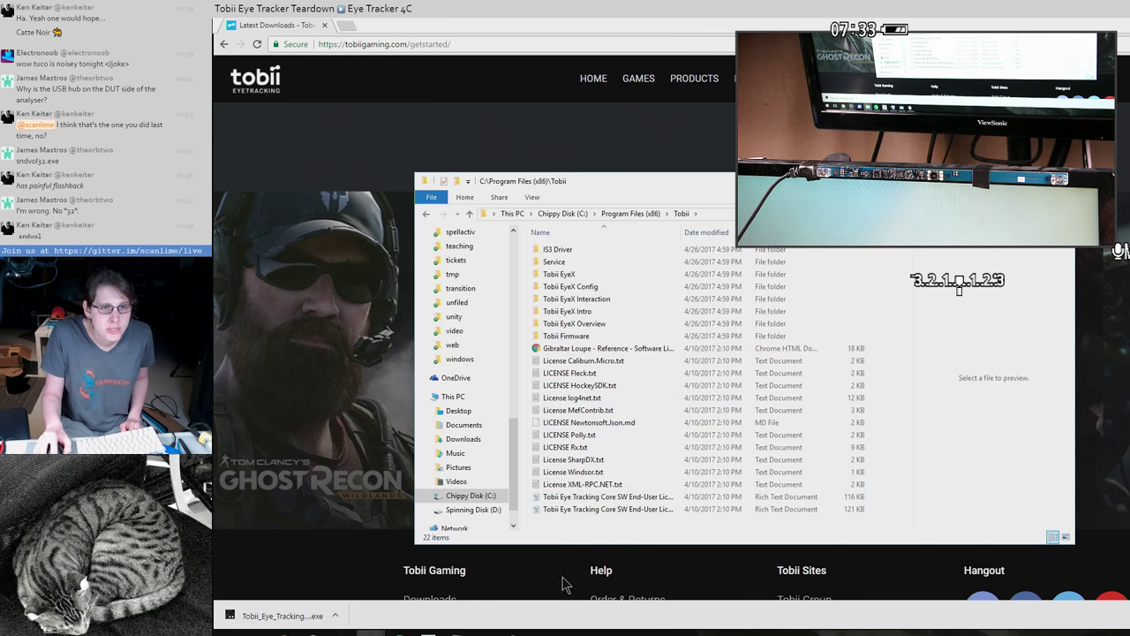
# - Run the downloaded Tobii Eye Tracking installer from the browser and finish its dialog
pyautogui.click(459, 615)
pyautogui.click(296, 618)
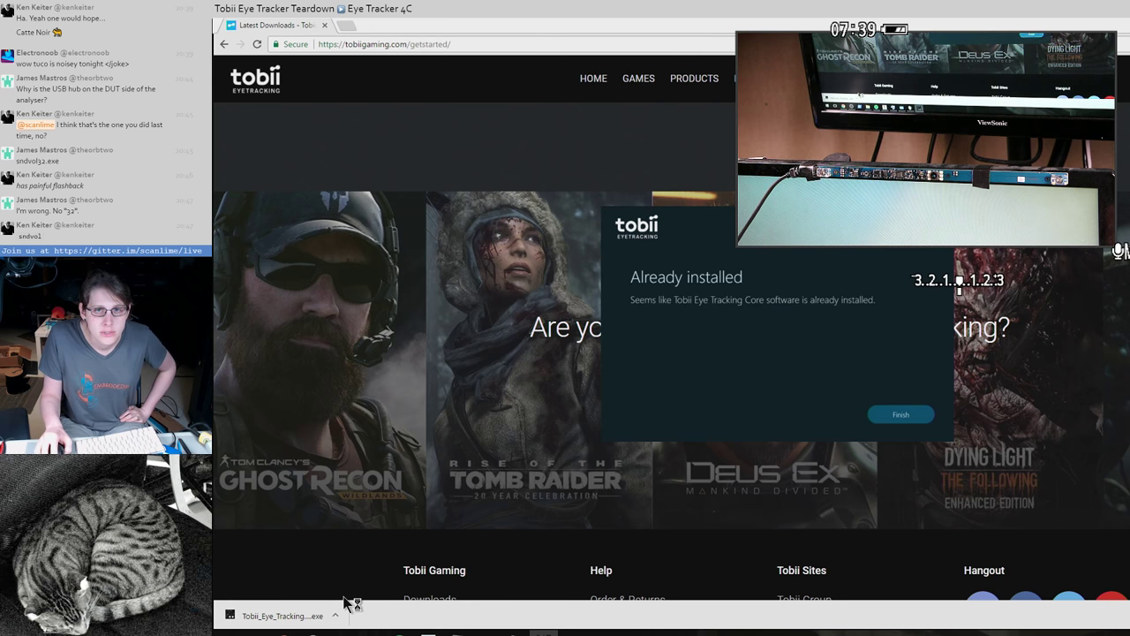
pyautogui.click(885, 415)
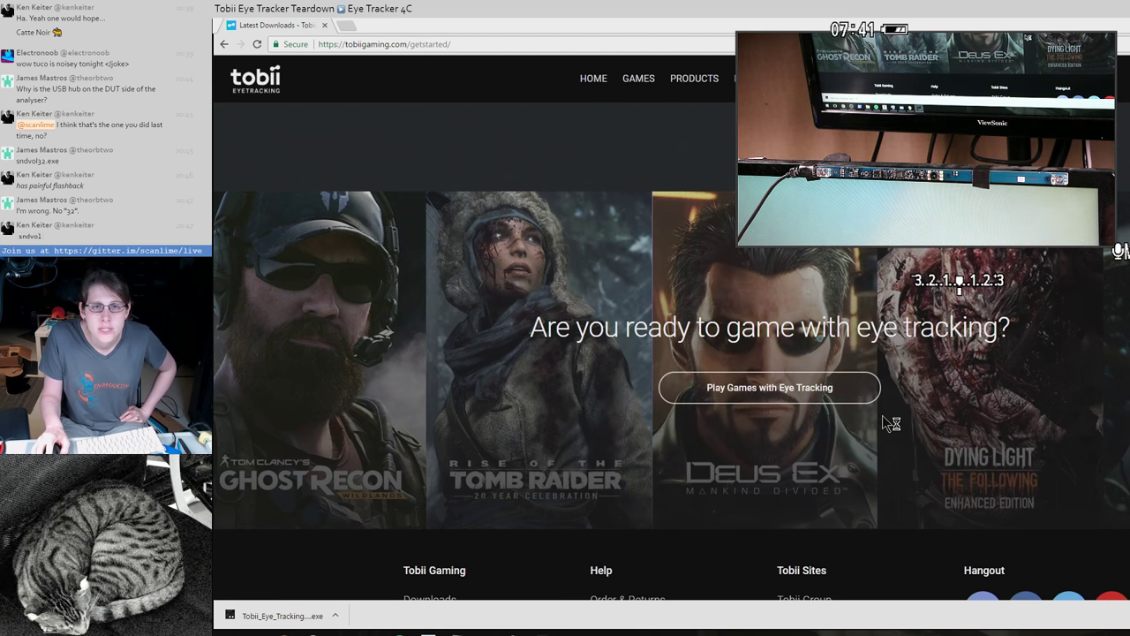
# - Open Device Manager from the system search, and save the changes to Flyer v2 while closing Fusion 360
pyautogui.moveTo(592, 29); pyautogui.dragTo(561, 293)
pyautogui.press('super')
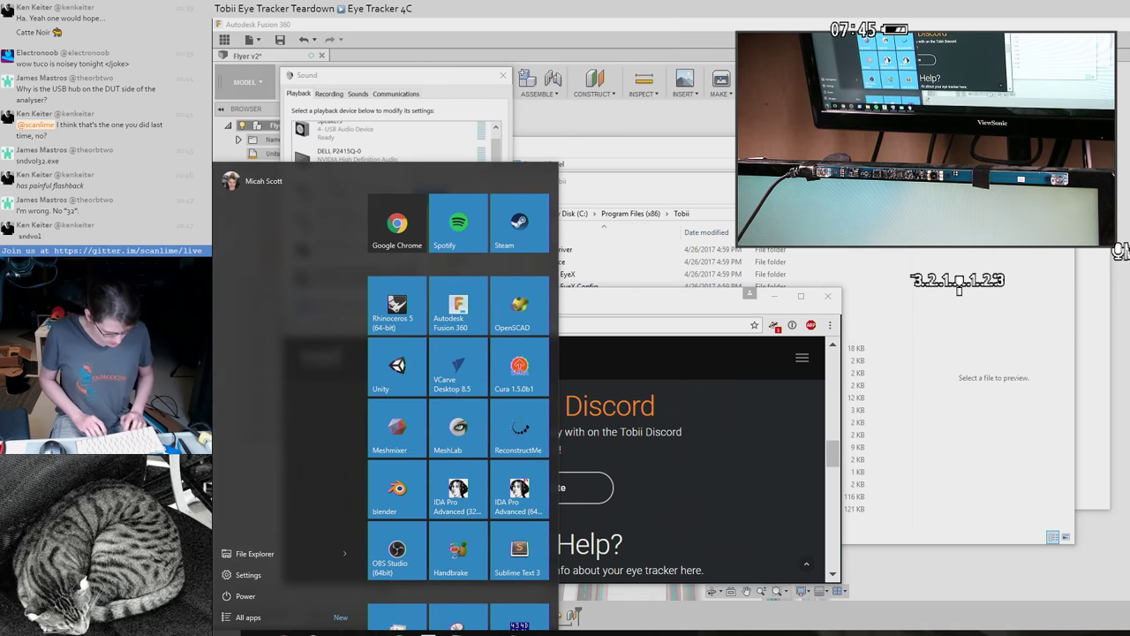
pyautogui.write('device man')
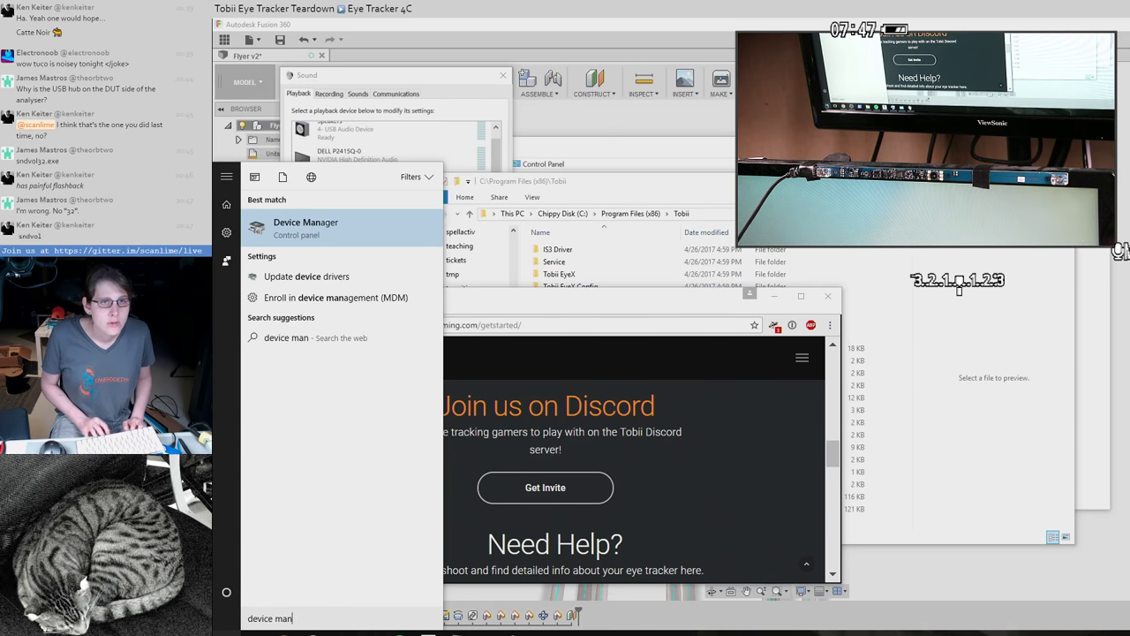
pyautogui.press('Return')
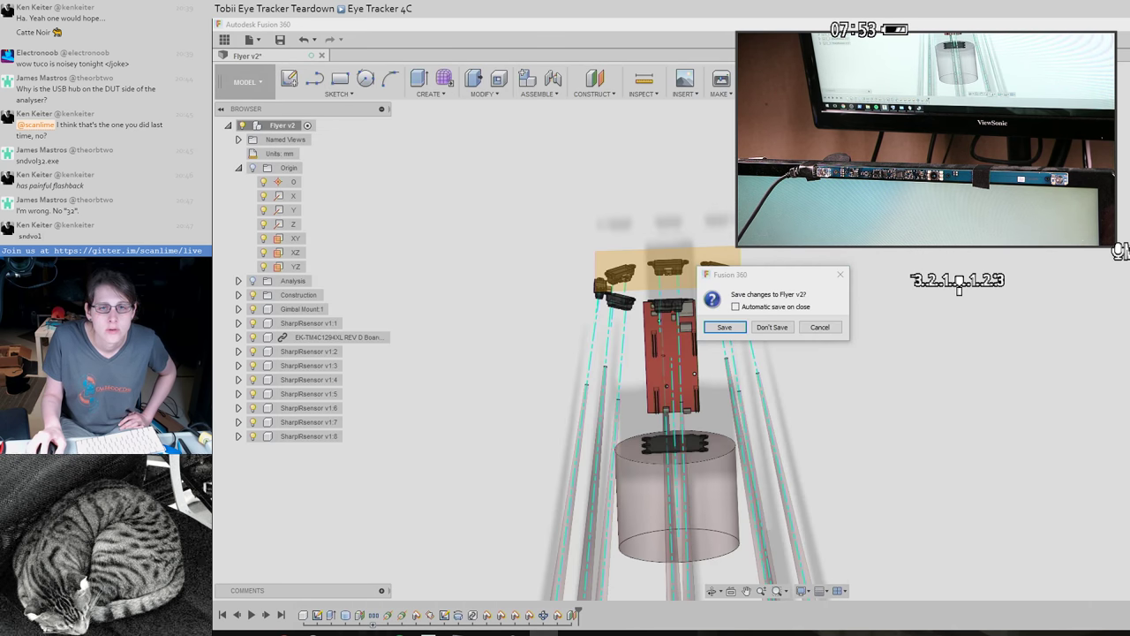
pyautogui.click(738, 328)
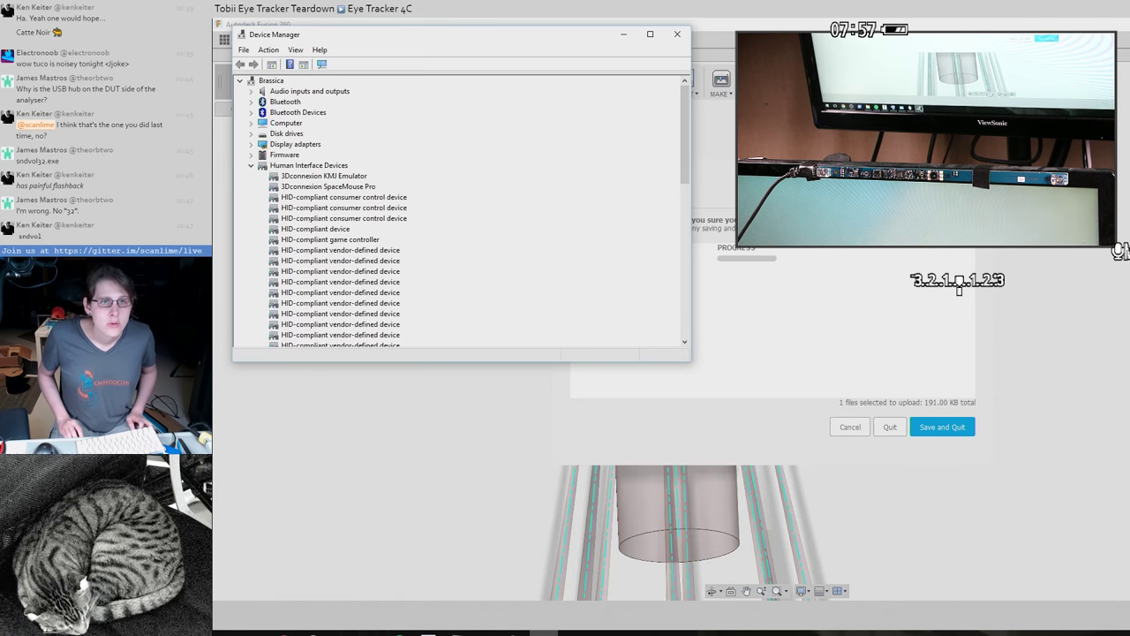
# - Open the properties of the EyeChip USB device and examine its device status and driver information
pyautogui.scroll(-15, 562, 247)
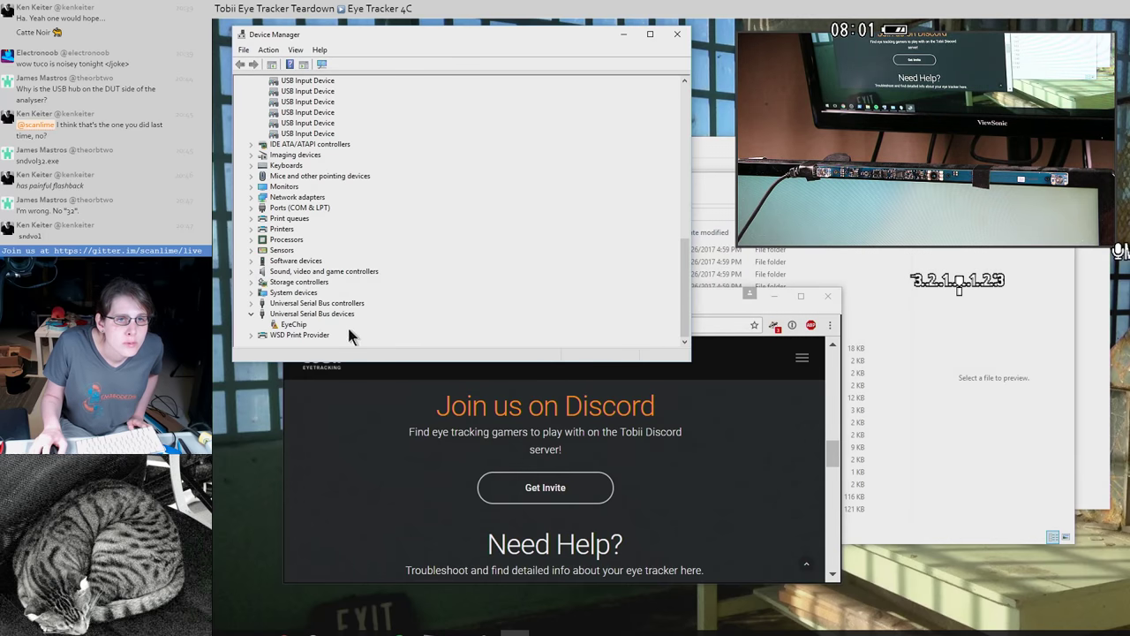
pyautogui.rightClick(295, 326)
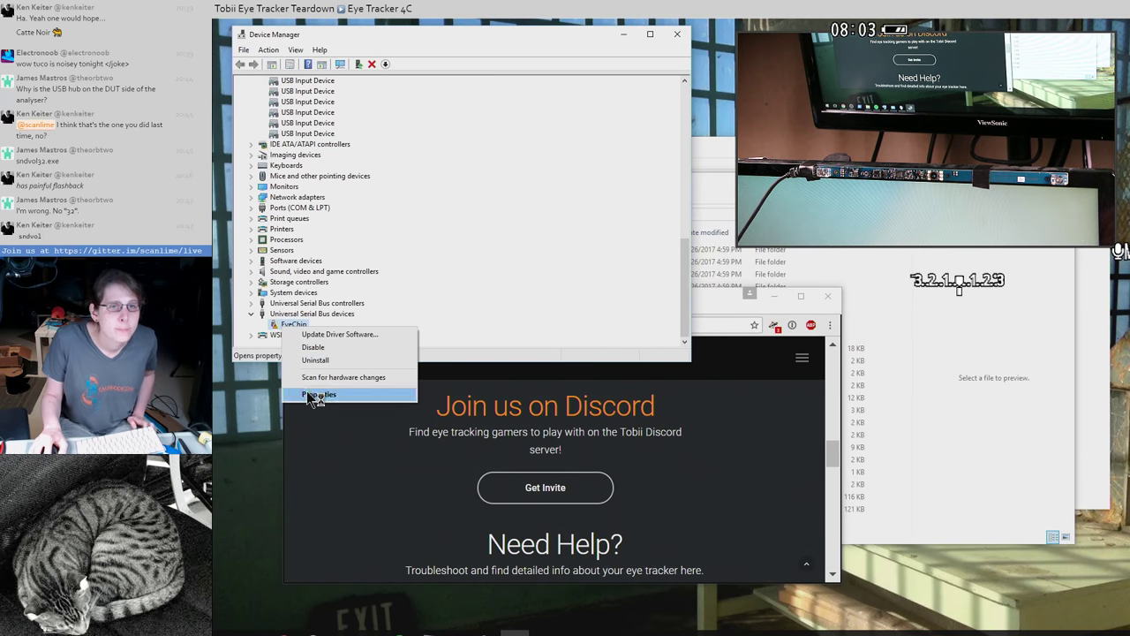
pyautogui.click(311, 393)
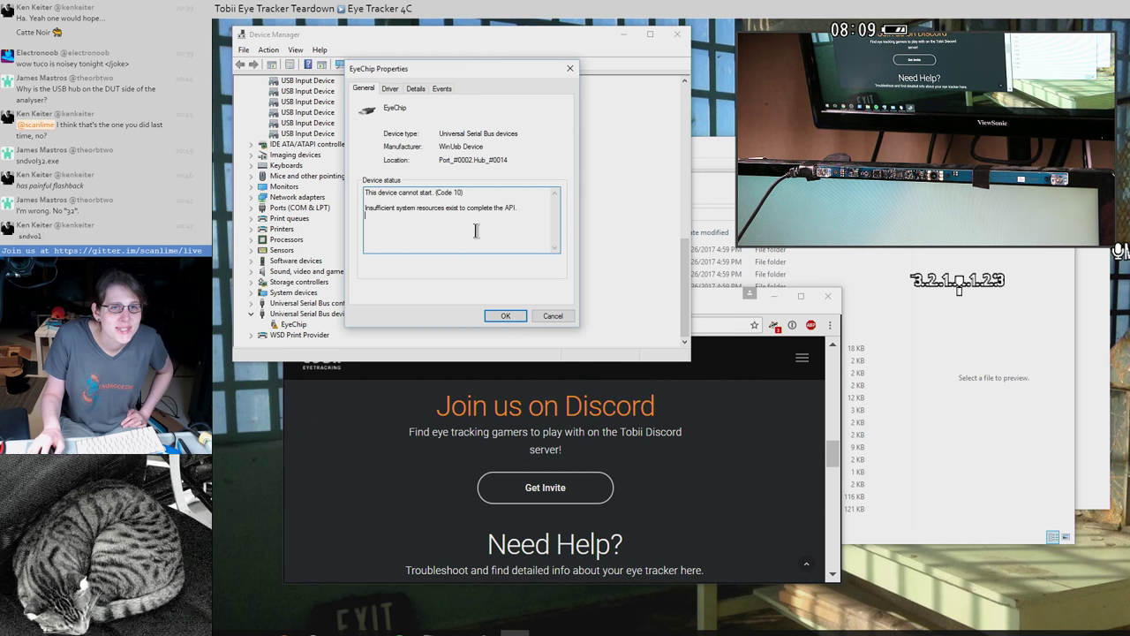
pyautogui.moveTo(477, 232); pyautogui.dragTo(399, 137)
pyautogui.click(392, 89)
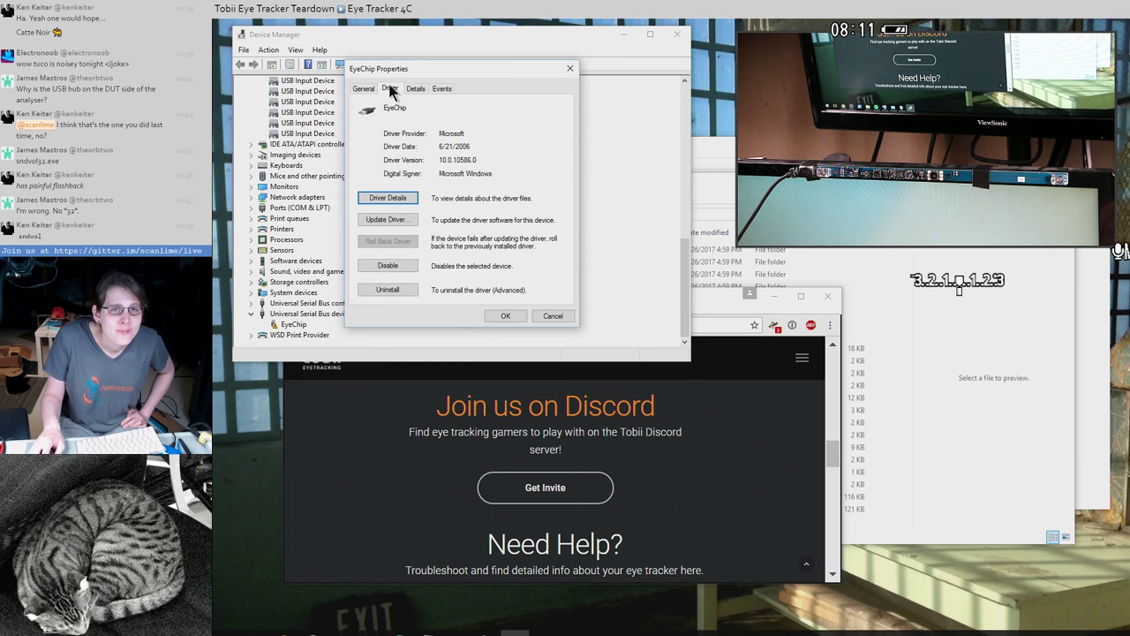
# - View the EyeChip device's driver file details, and close its properties
pyautogui.click(389, 198)
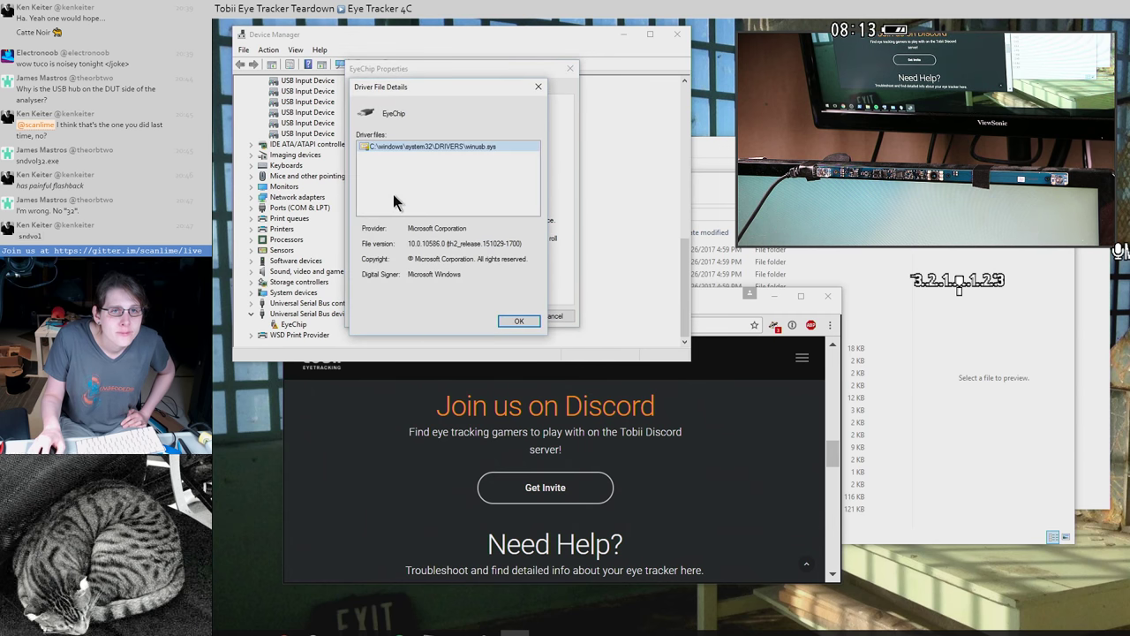
pyautogui.click(407, 79)
pyautogui.click(514, 322)
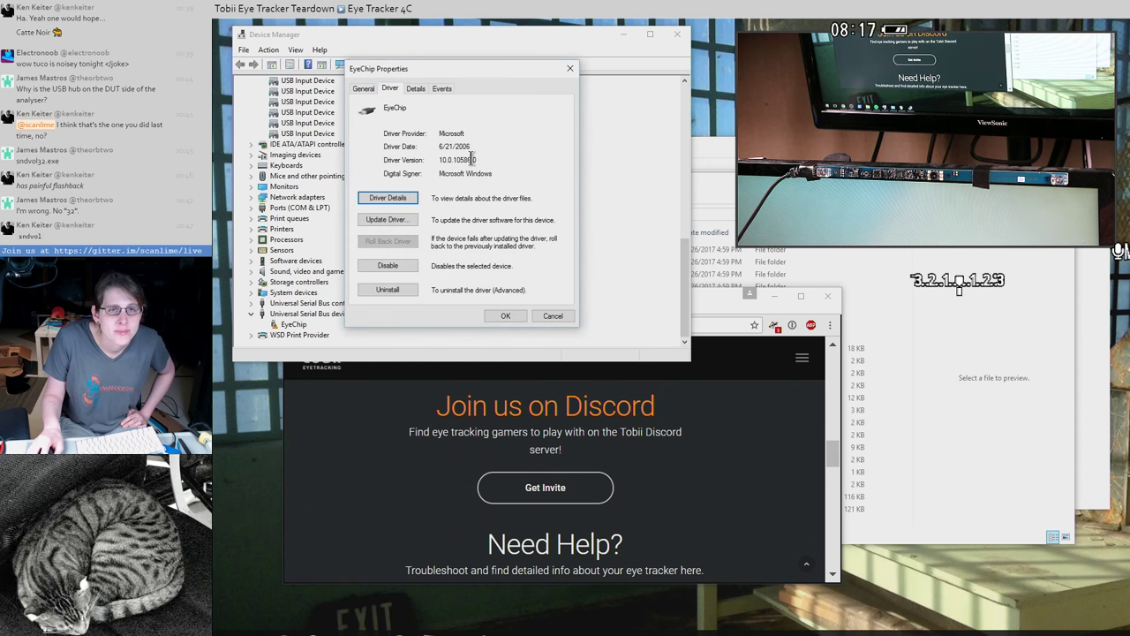
pyautogui.click(544, 316)
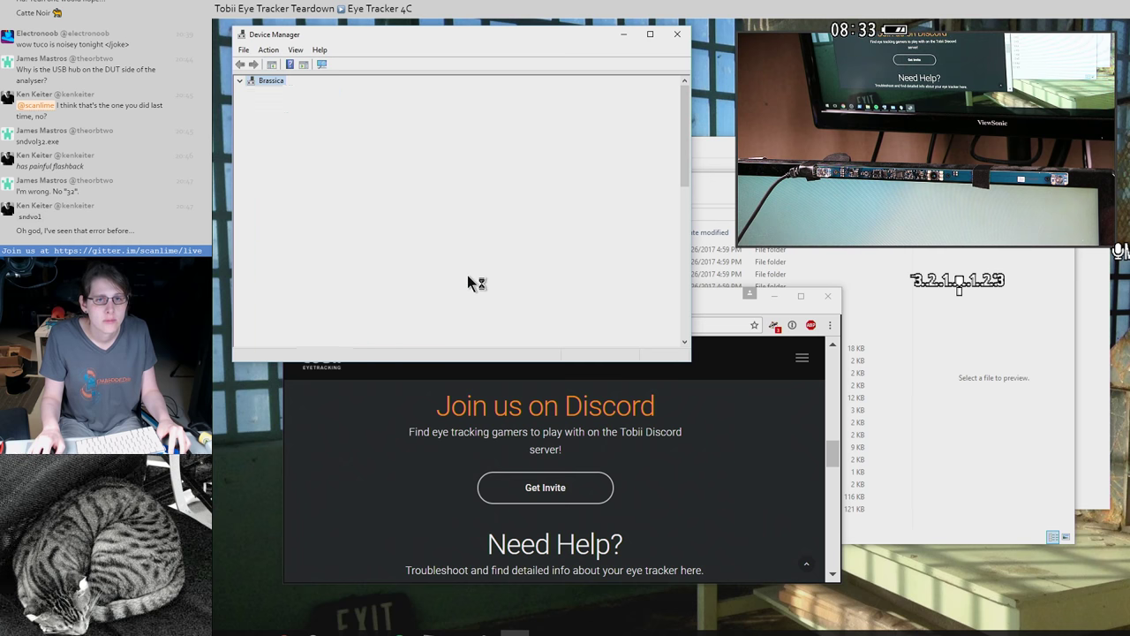
pyautogui.scroll(-12, 468, 274)
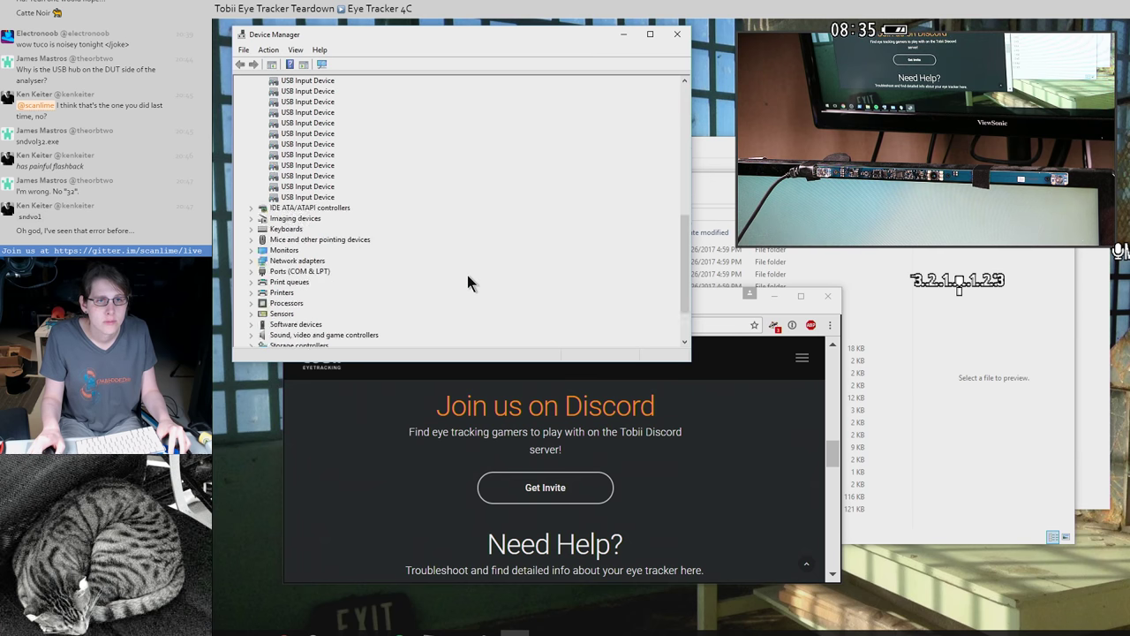
pyautogui.rightClick(300, 316)
pyautogui.click(294, 324)
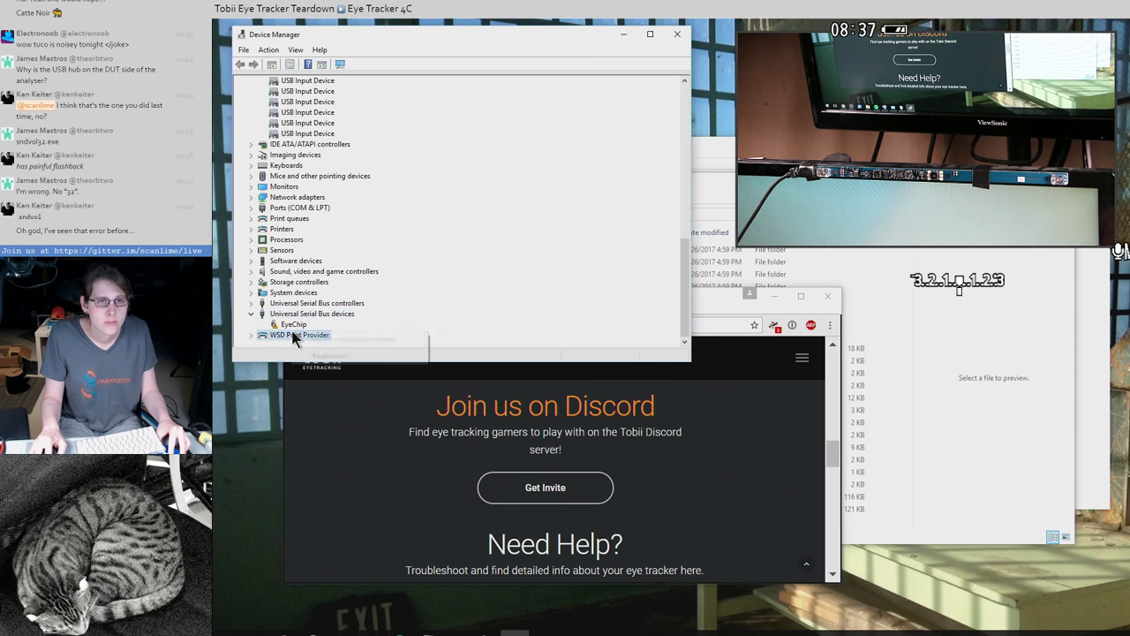
pyautogui.rightClick(295, 325)
pyautogui.click(340, 332)
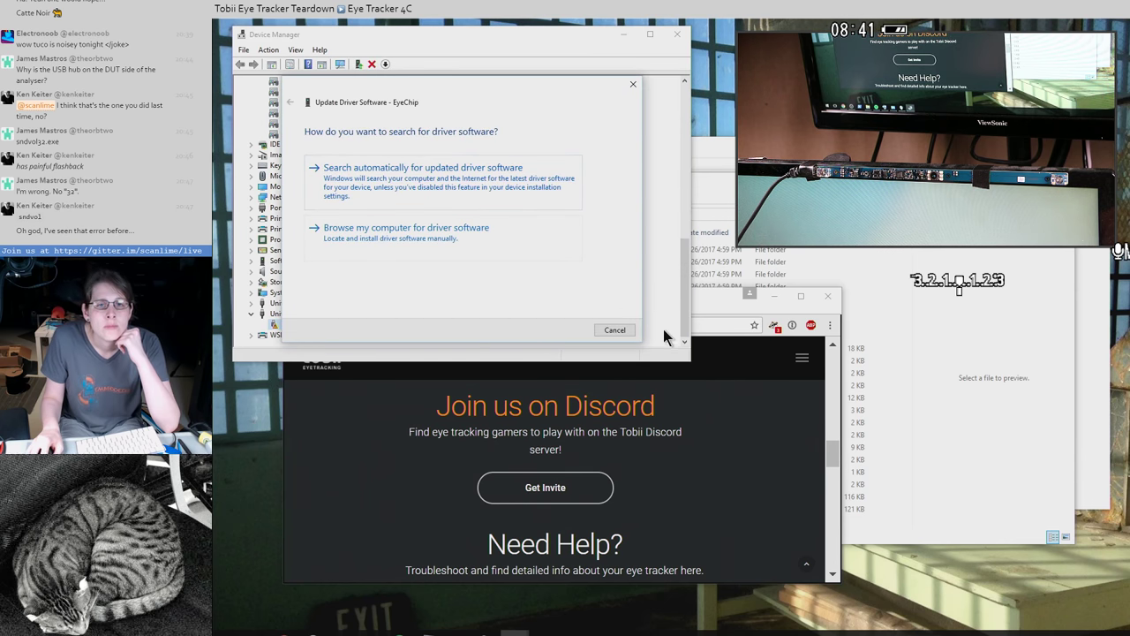
pyautogui.click(615, 329)
pyautogui.click(363, 251)
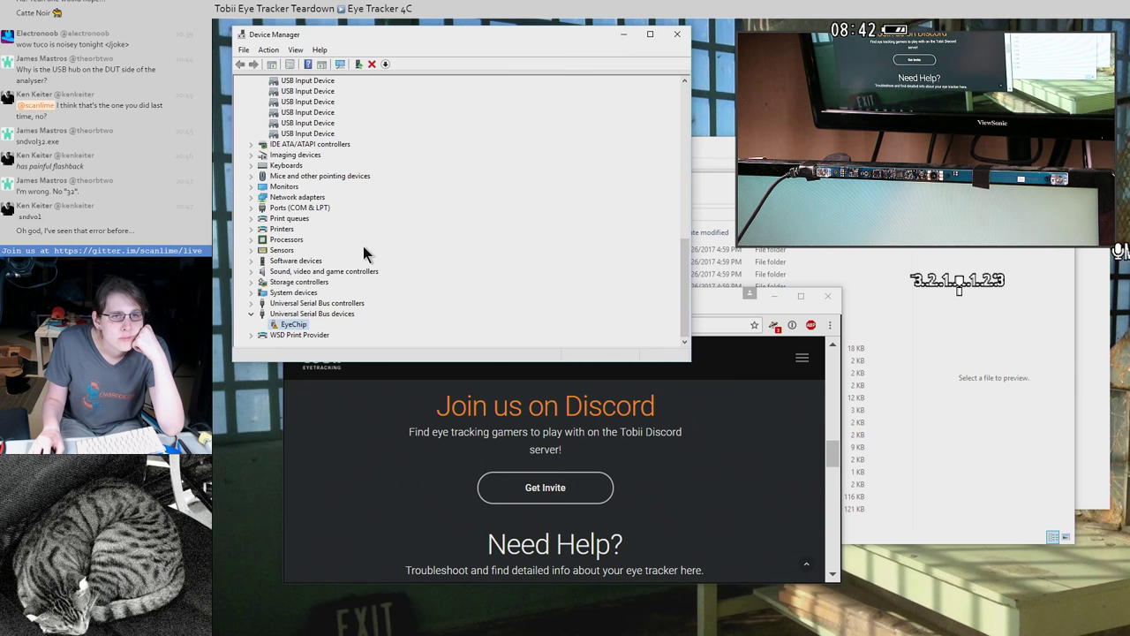
pyautogui.rightClick(303, 333)
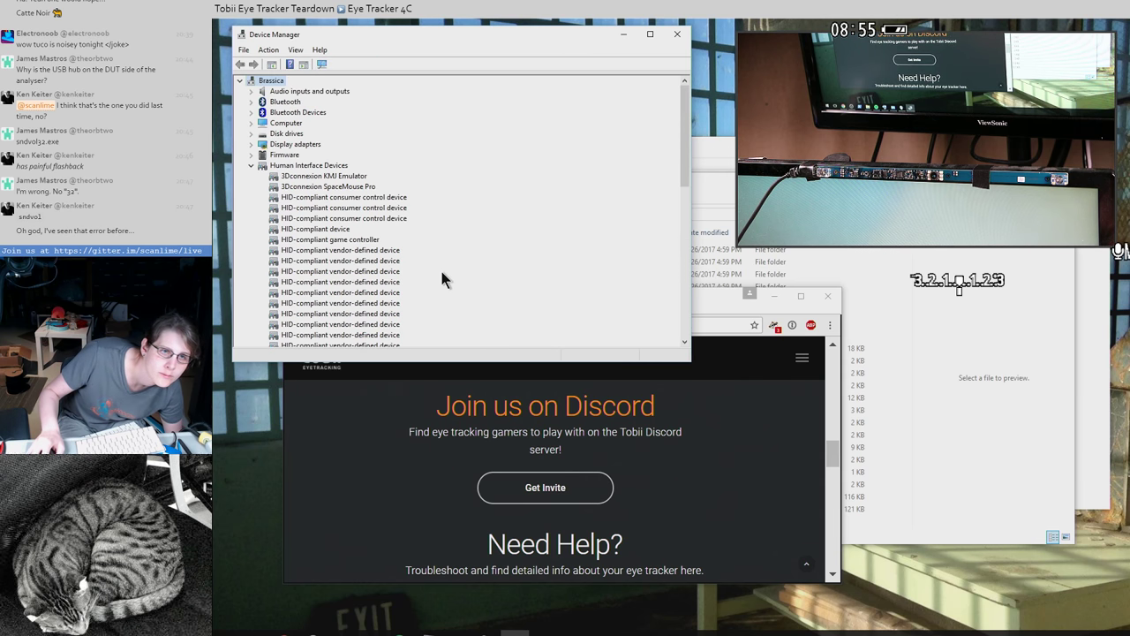
# - Reopen the EyeChip device's properties and examine its status, device description and event history
pyautogui.scroll(-15, 442, 273)
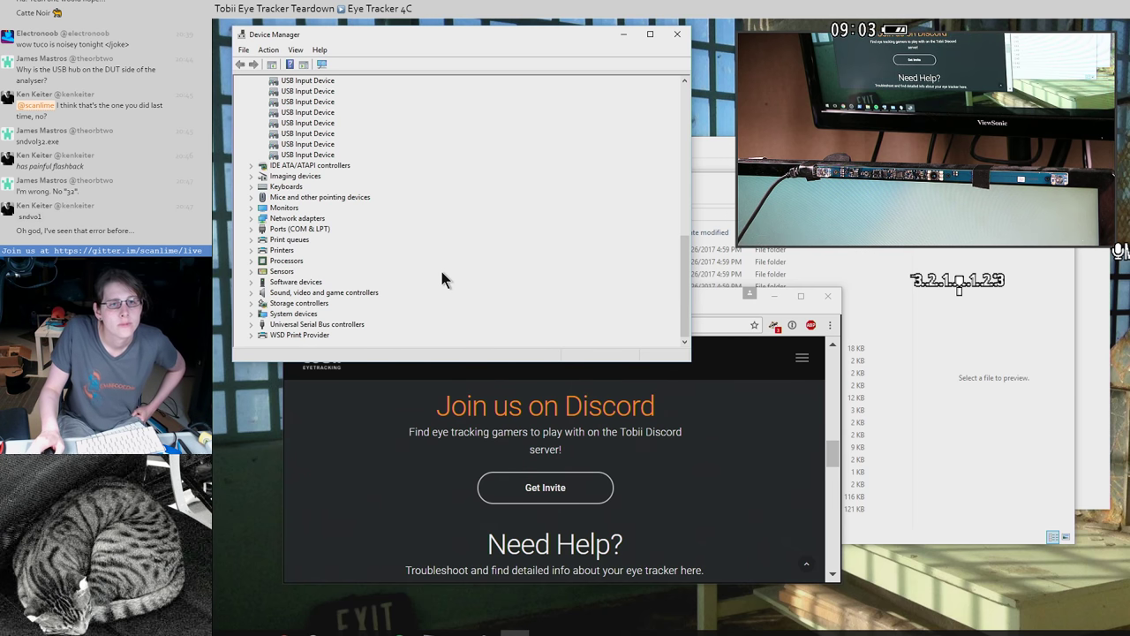
pyautogui.scroll(-10, 441, 280)
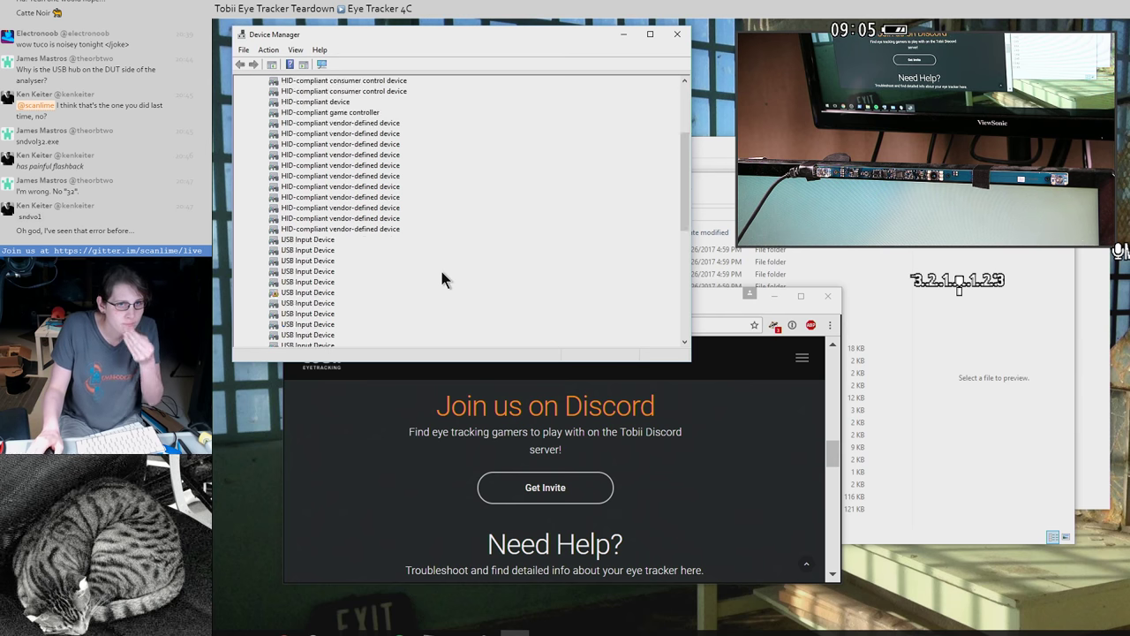
pyautogui.click(303, 326)
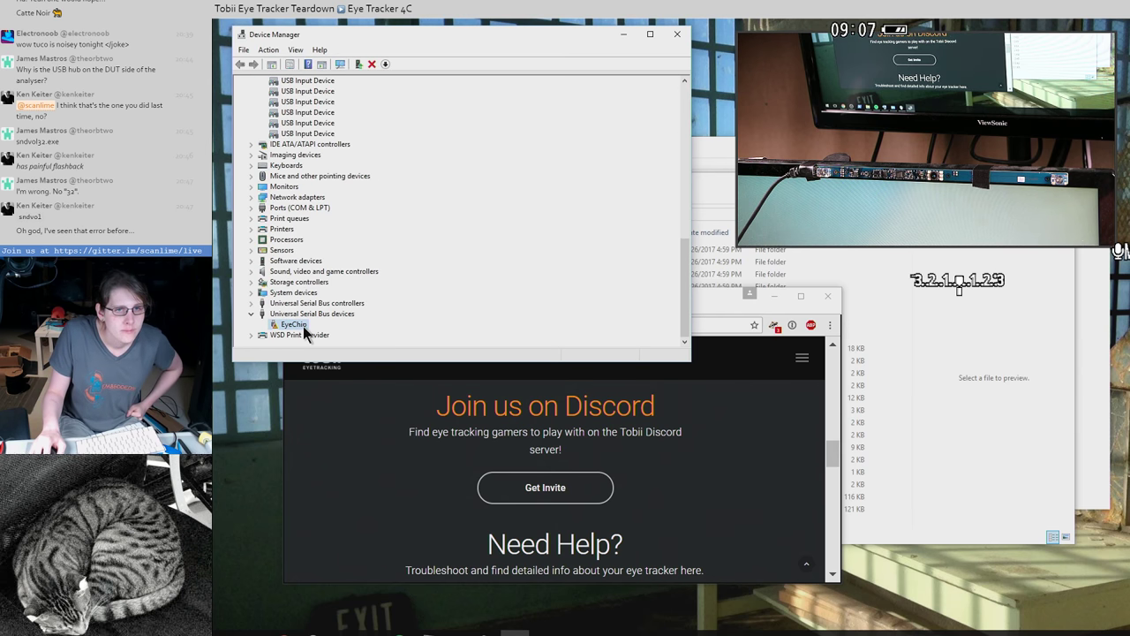
pyautogui.rightClick(303, 326)
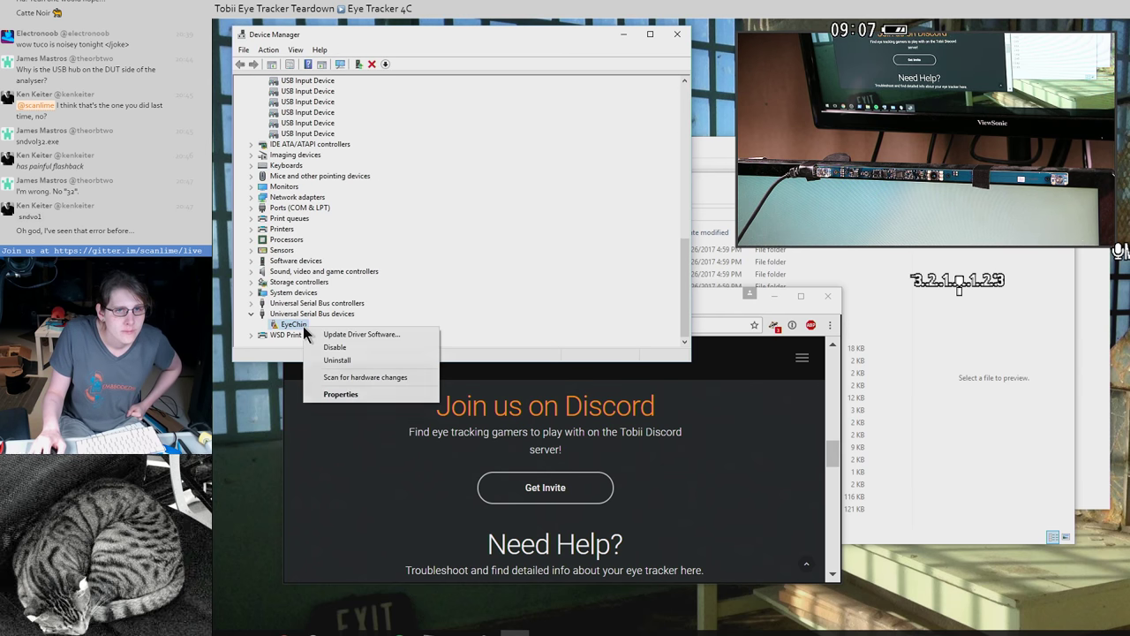
pyautogui.click(364, 394)
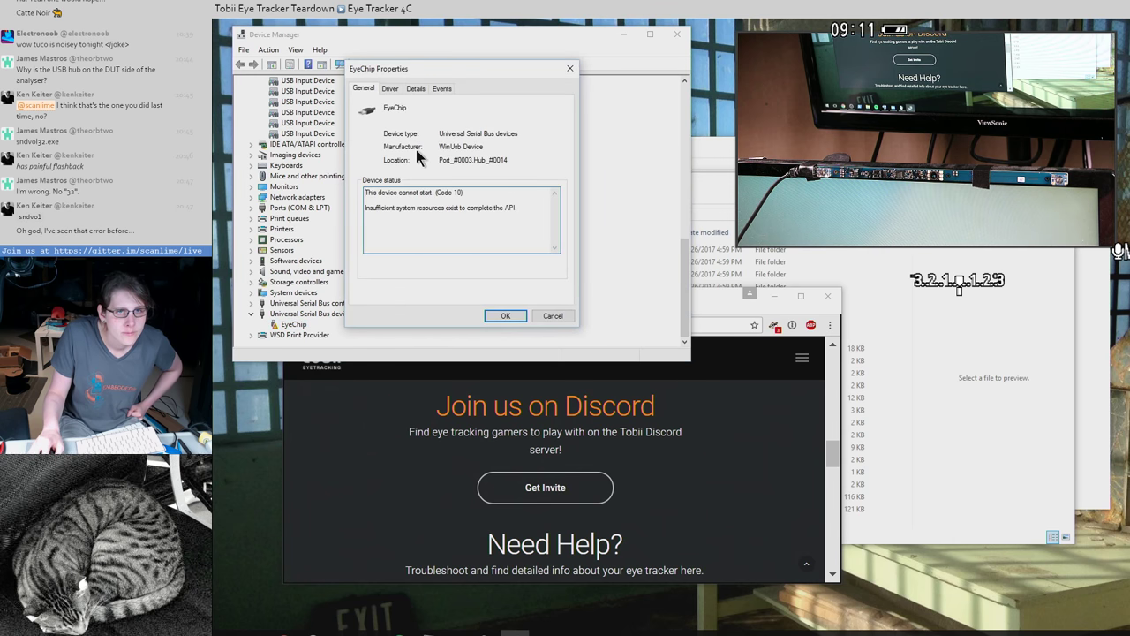
pyautogui.click(387, 89)
pyautogui.click(409, 87)
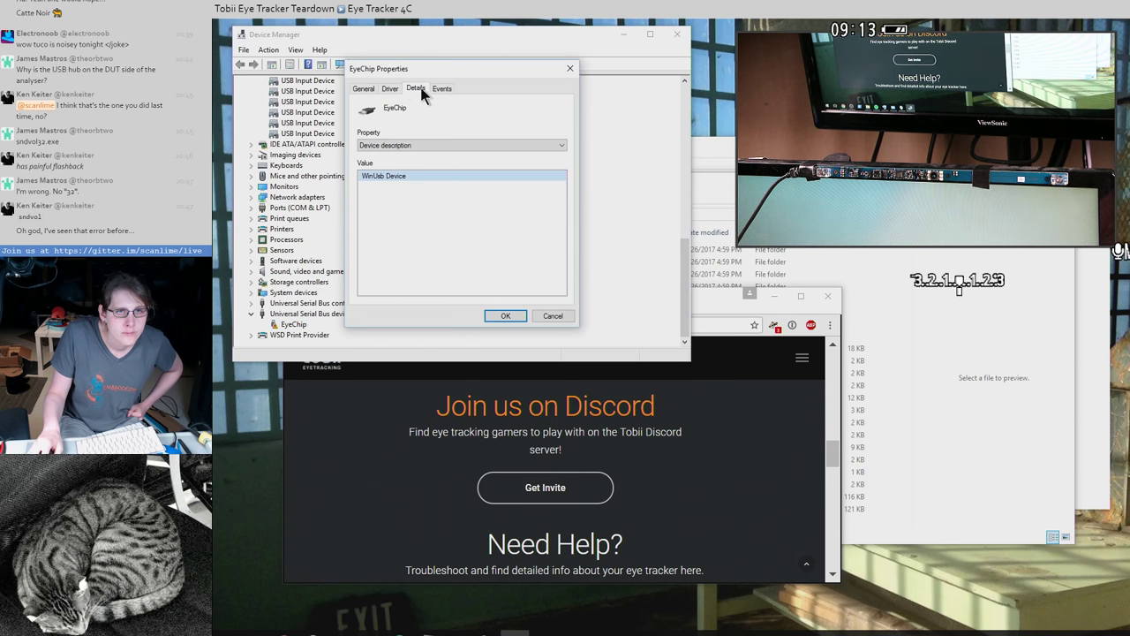
pyautogui.click(442, 91)
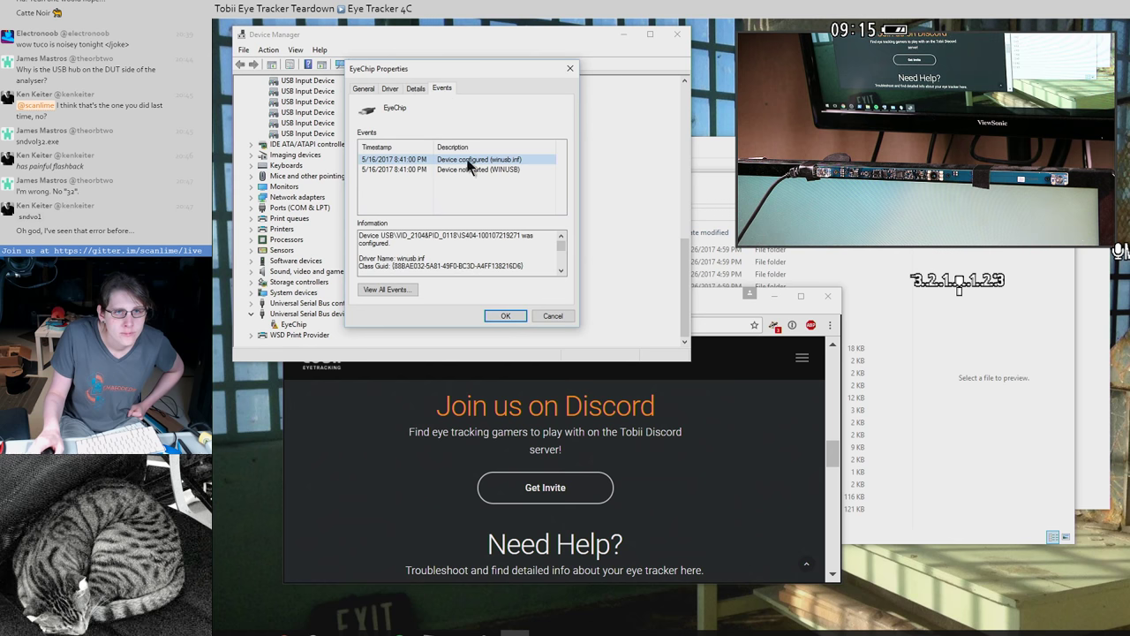
pyautogui.press('Escape')
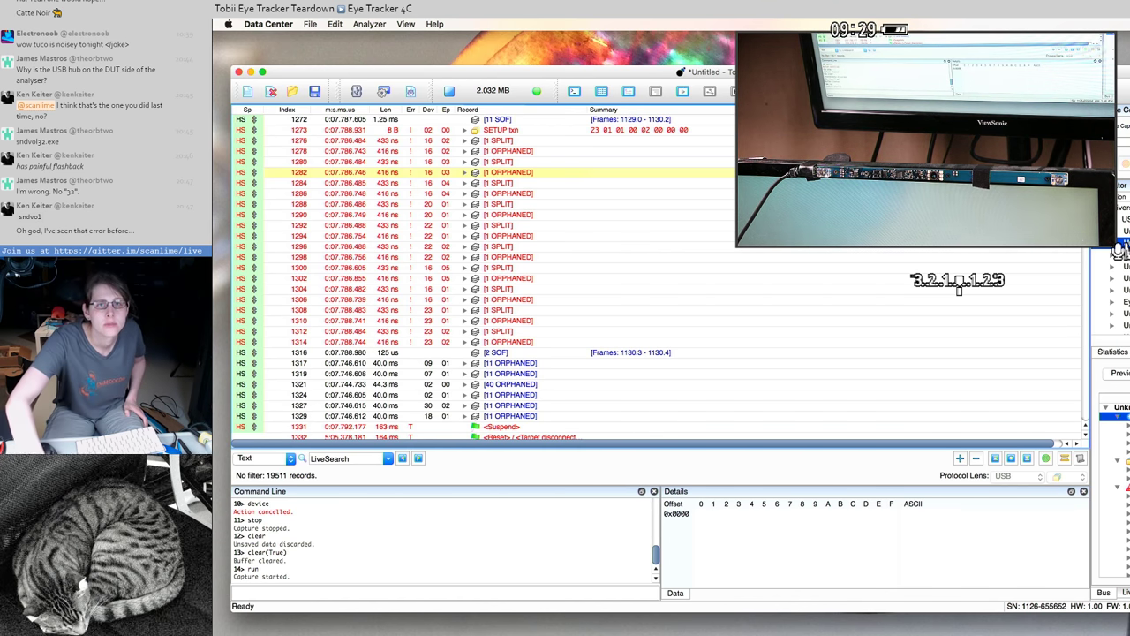
# - Switch to Data Center, stop the running USB capture and review the records up to its end
pyautogui.click(447, 92)
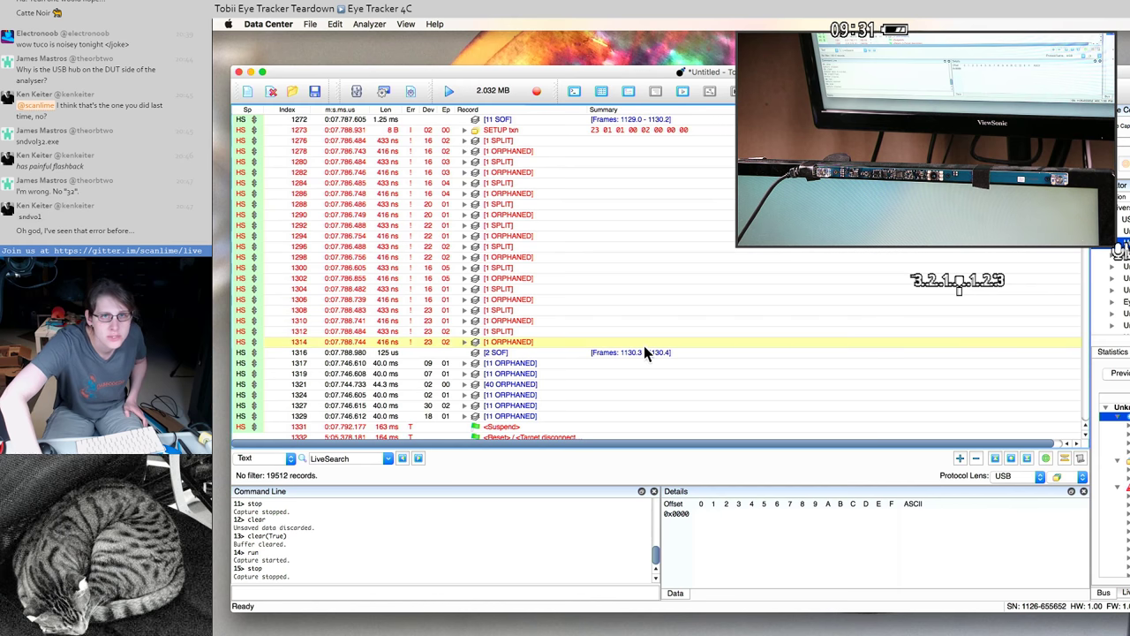
pyautogui.scroll(-6, 644, 345)
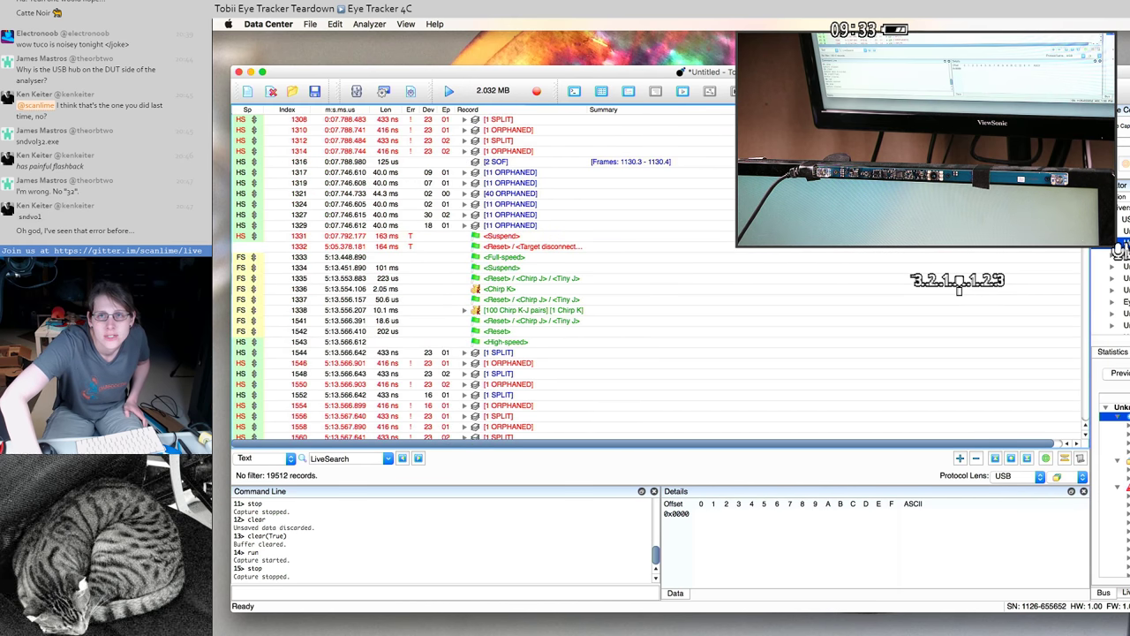
pyautogui.scroll(-20, 1073, 357)
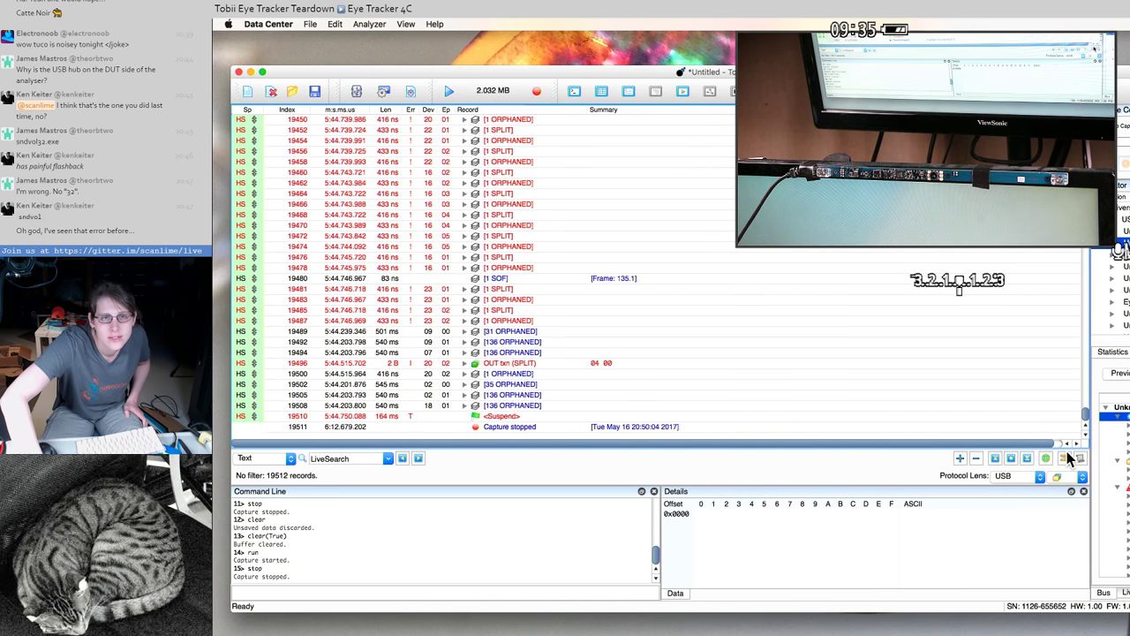
# - Clear the capture buffer, discarding the unsaved data, and start a new USB capture
pyautogui.click(275, 92)
pyautogui.click(785, 367)
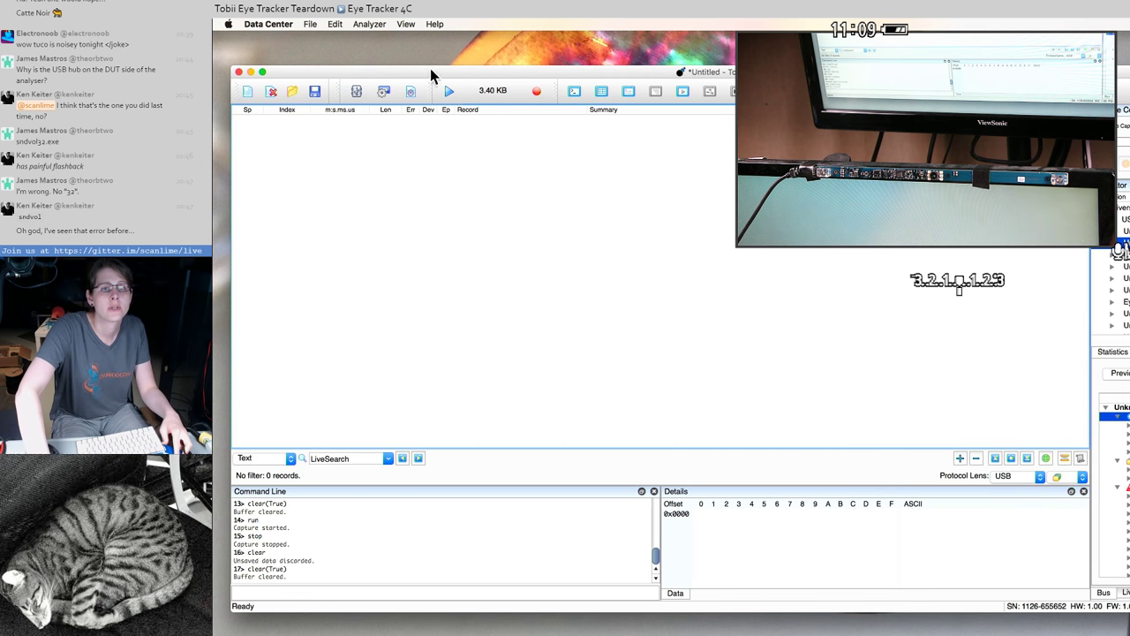
pyautogui.click(449, 92)
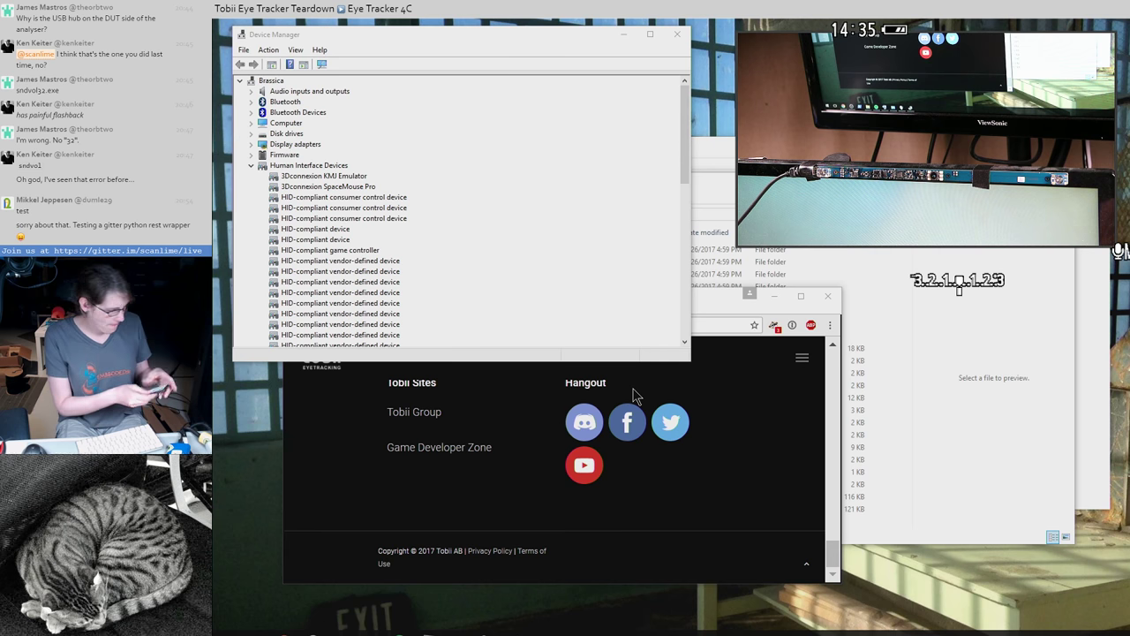
# - Switch back to Data Center, force quit it and dismiss the problem report dialog
pyautogui.hotkey('ctrl', 'Left')
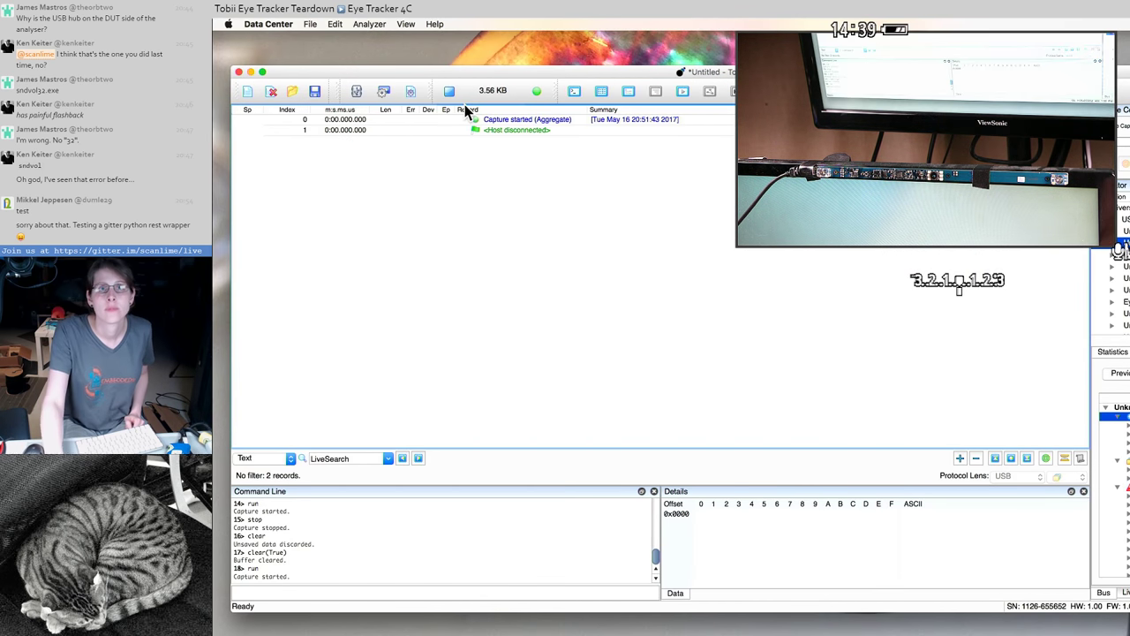
pyautogui.moveTo(470, 69); pyautogui.dragTo(459, 53)
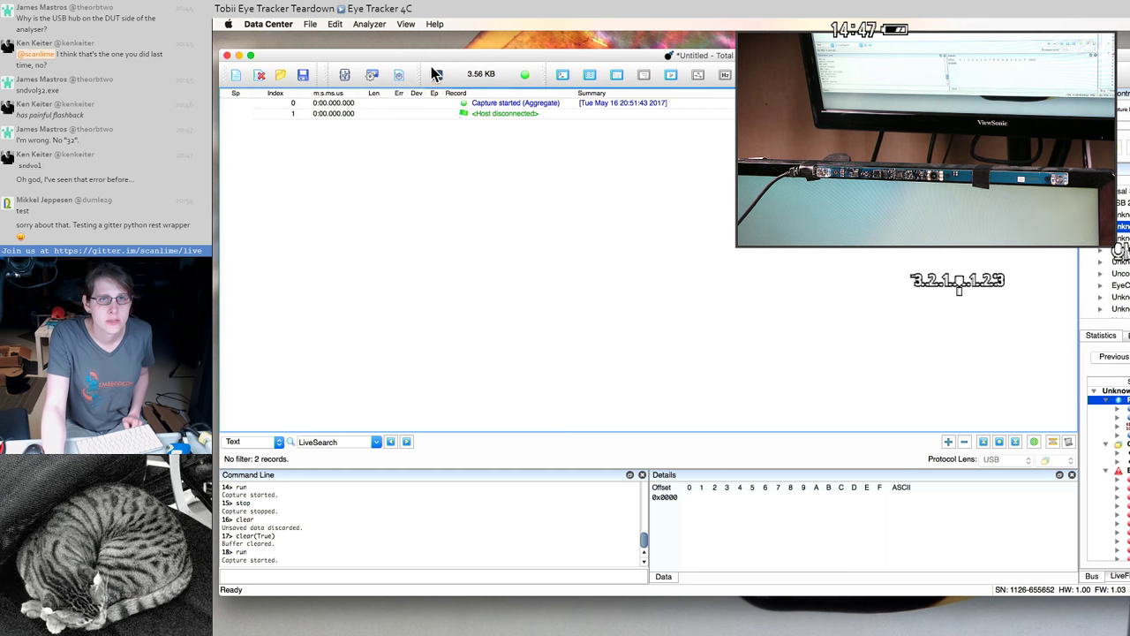
pyautogui.moveTo(431, 66); pyautogui.dragTo(446, 69)
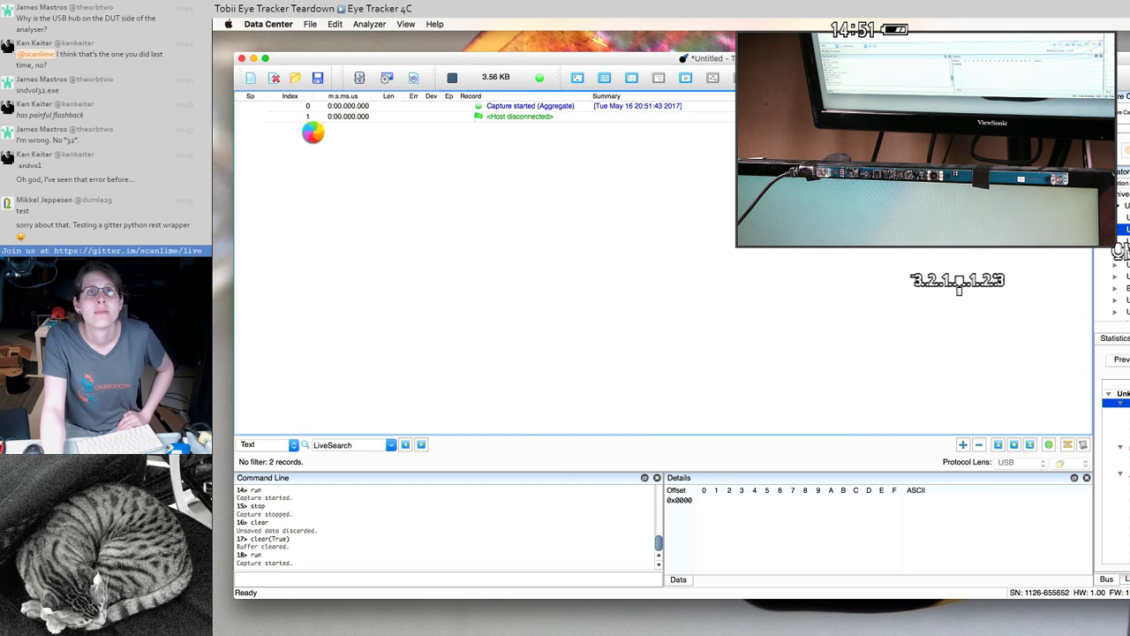
pyautogui.moveTo(215, 190)
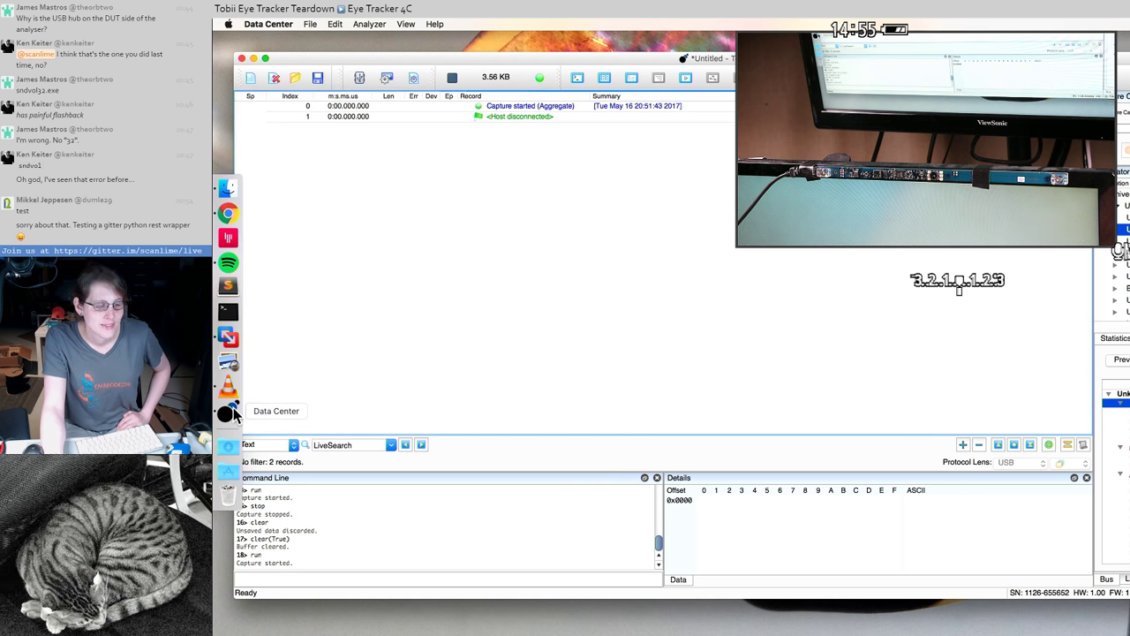
pyautogui.click(231, 413)
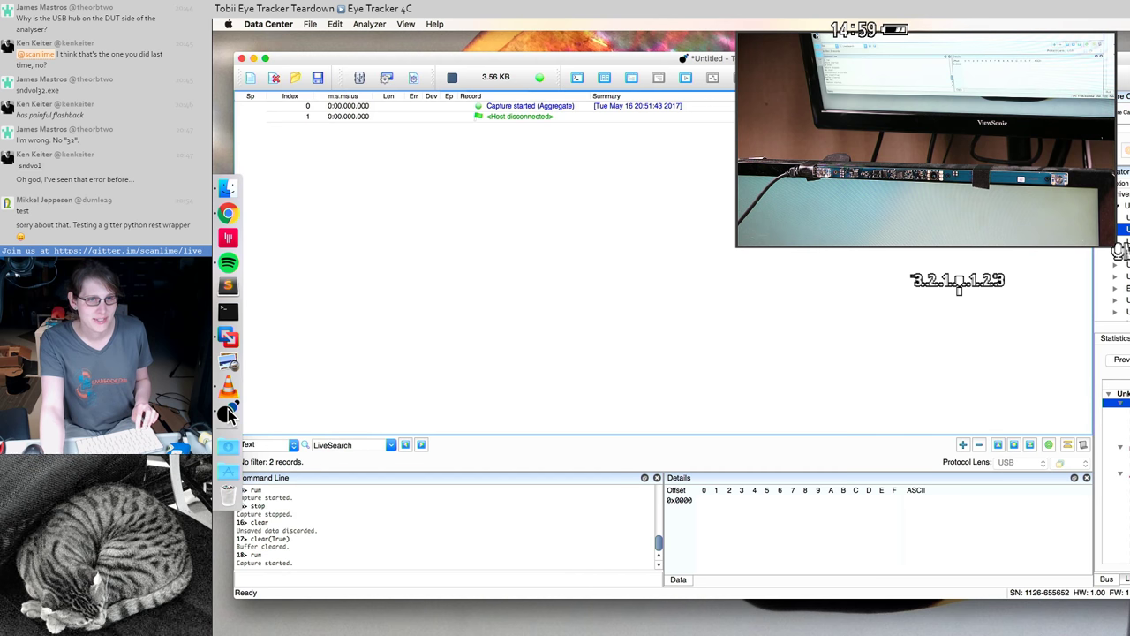
pyautogui.rightClick(227, 415)
pyautogui.click(280, 419)
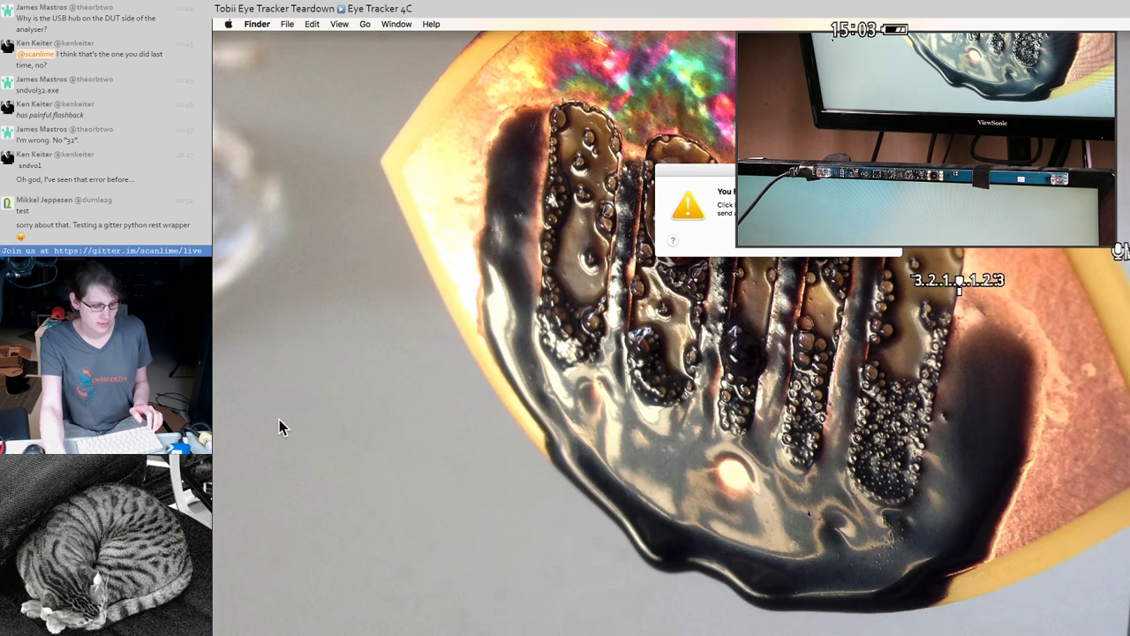
pyautogui.click(799, 247)
# - Relaunch Data Center through the system search, reposition its window and start a new USB capture
pyautogui.press('super+space')
pyautogui.write('data')
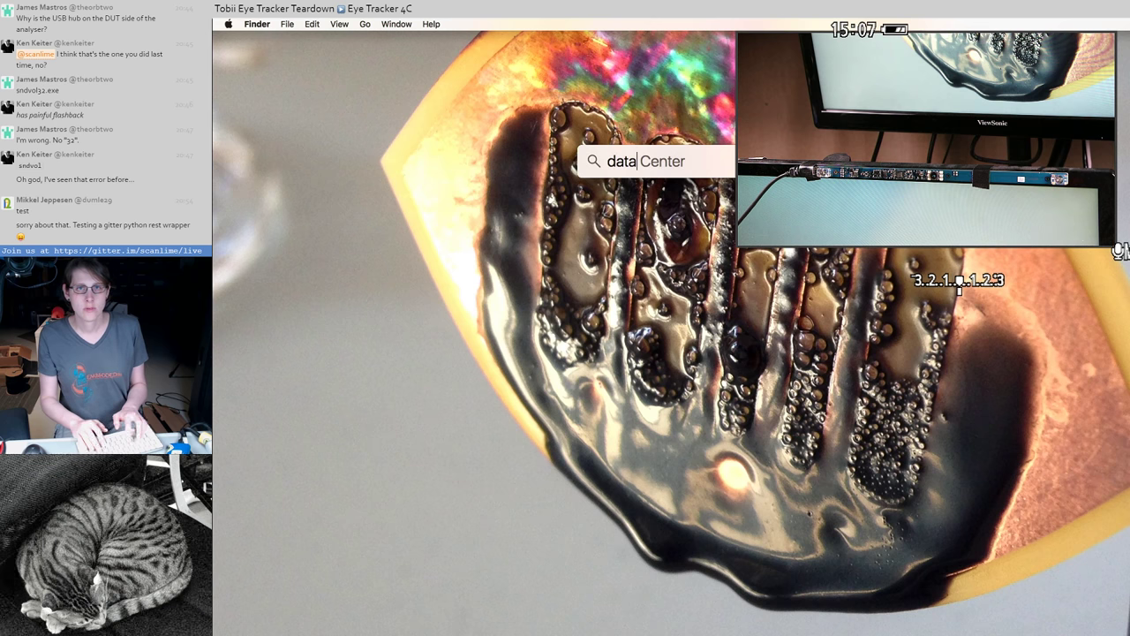
pyautogui.press('Return')
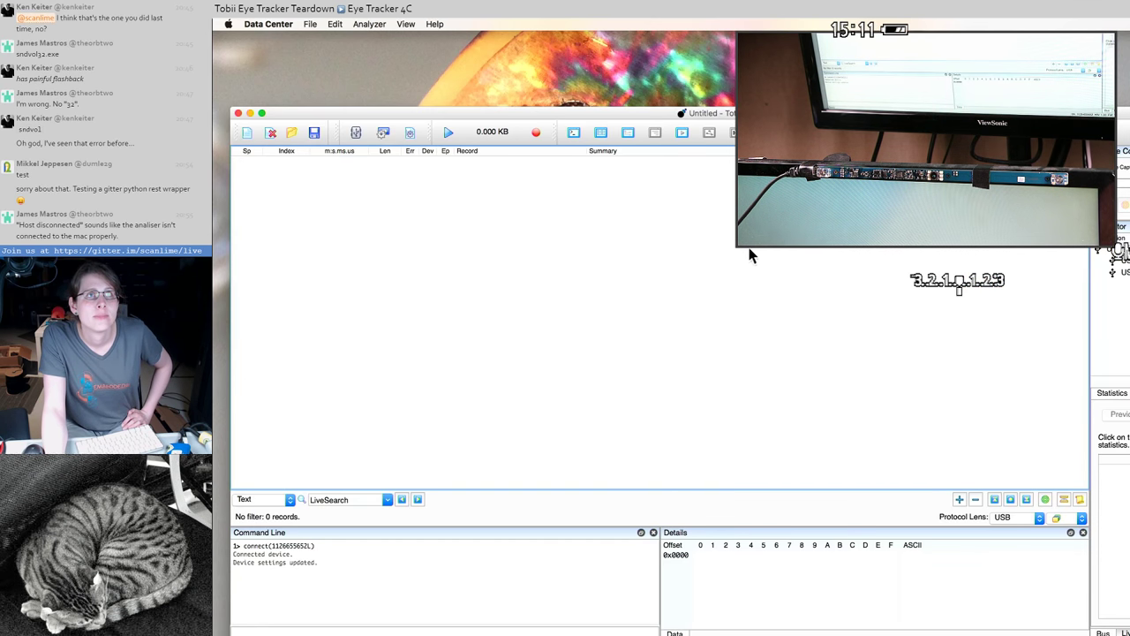
pyautogui.moveTo(587, 113); pyautogui.dragTo(595, 72)
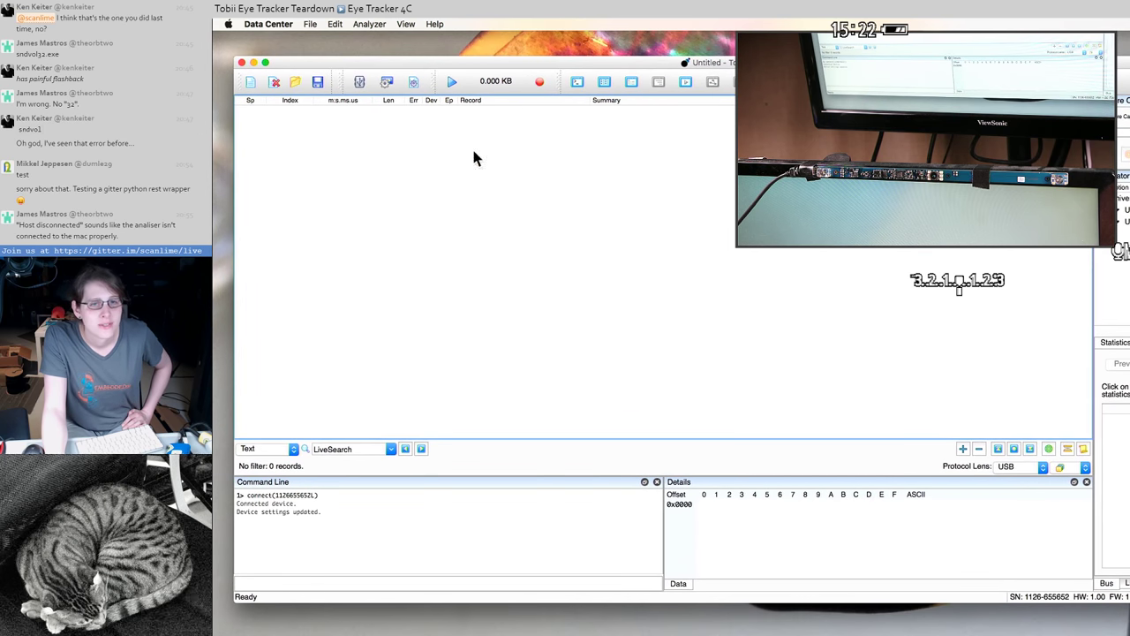
pyautogui.click(453, 82)
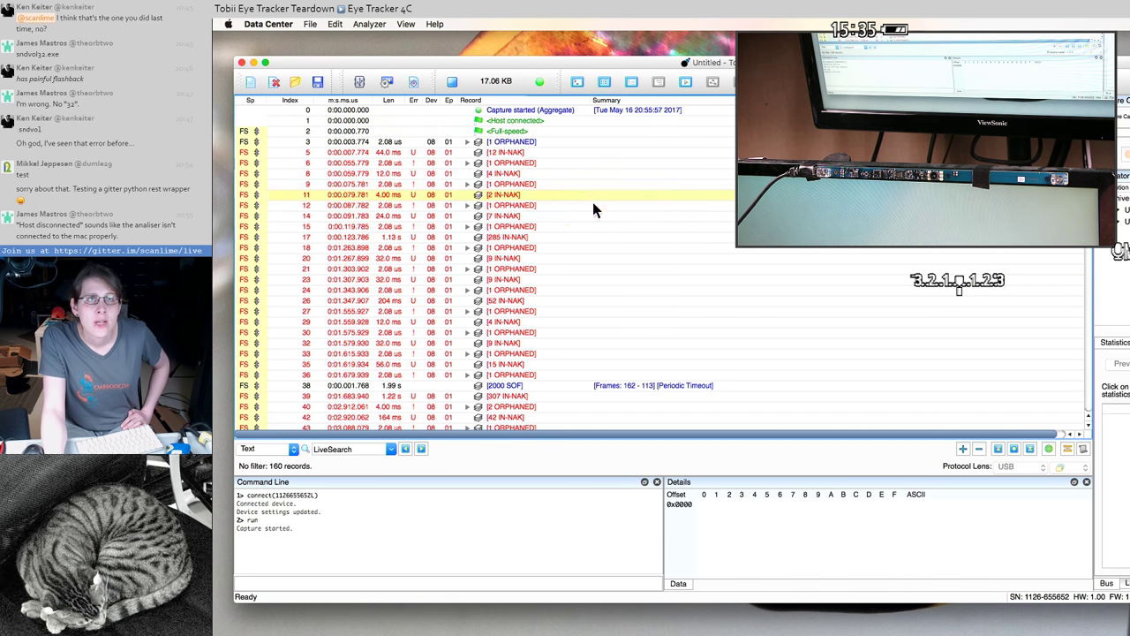
# - Examine the incoming USB records of the running capture
pyautogui.scroll(-3, 591, 177)
pyautogui.scroll(3, 476, 155)
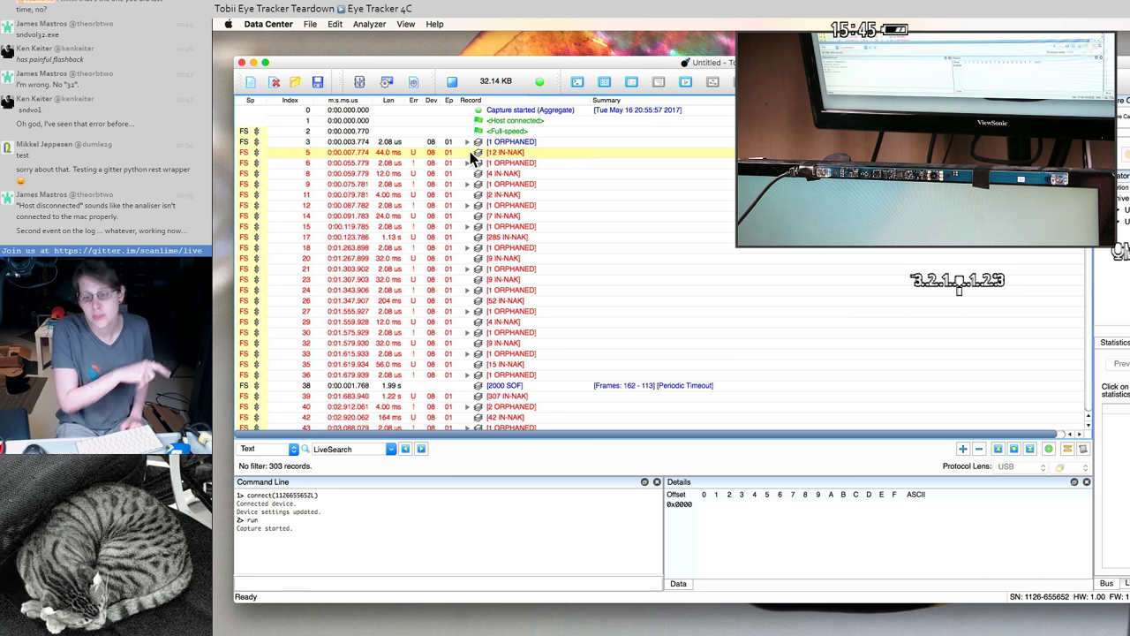
pyautogui.scroll(-2, 580, 409)
pyautogui.scroll(-20, 641, 241)
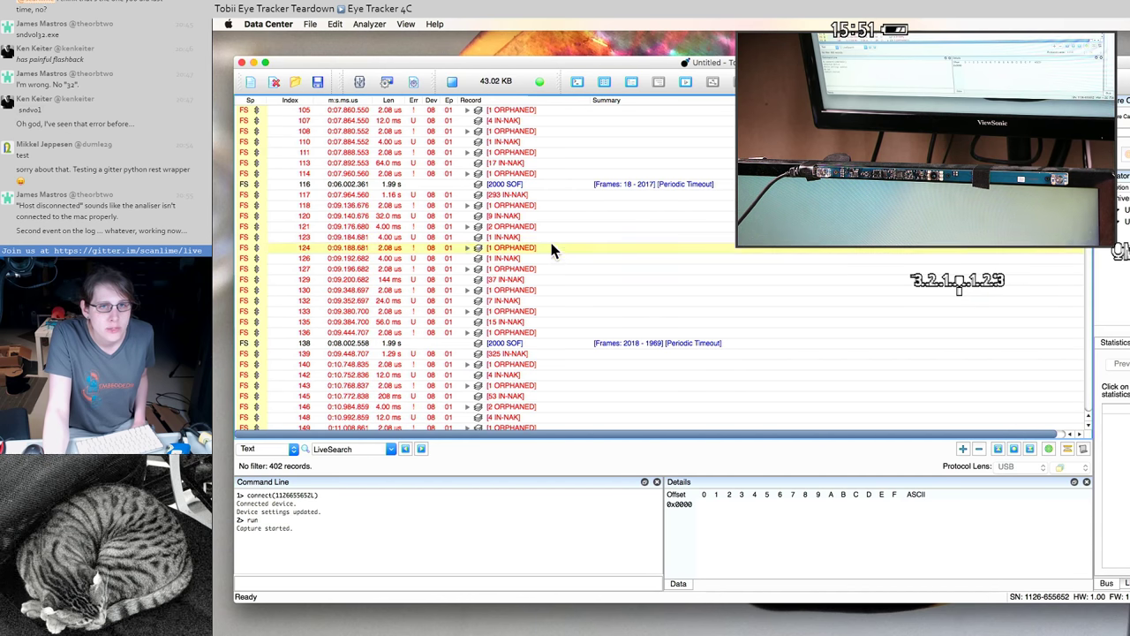
pyautogui.click(535, 194)
pyautogui.scroll(-5, 517, 235)
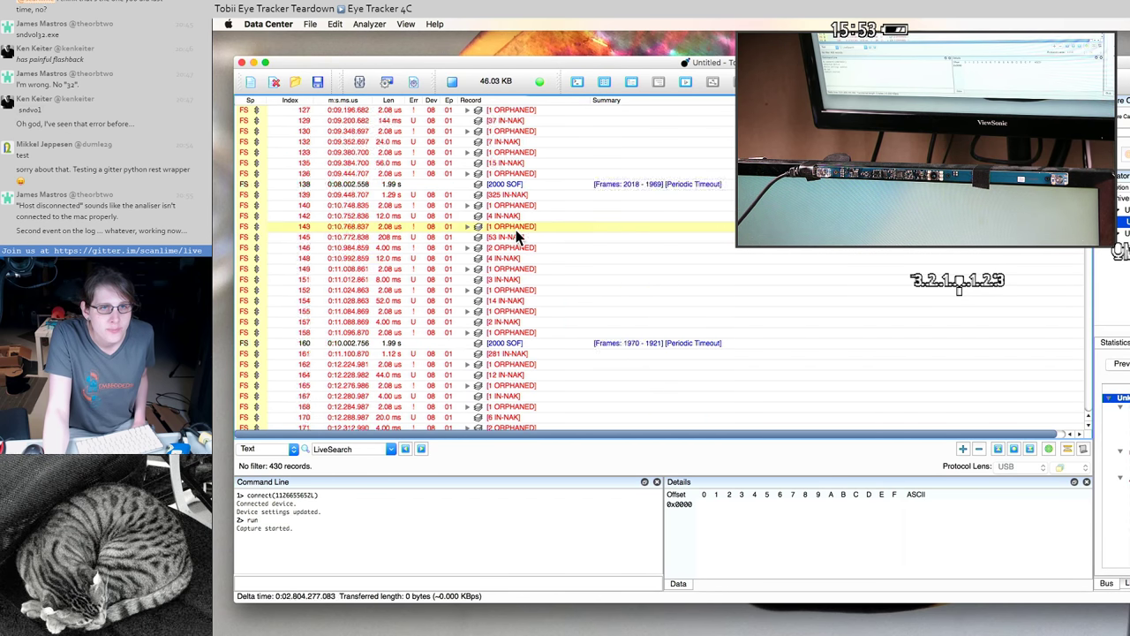
pyautogui.scroll(-1, 521, 221)
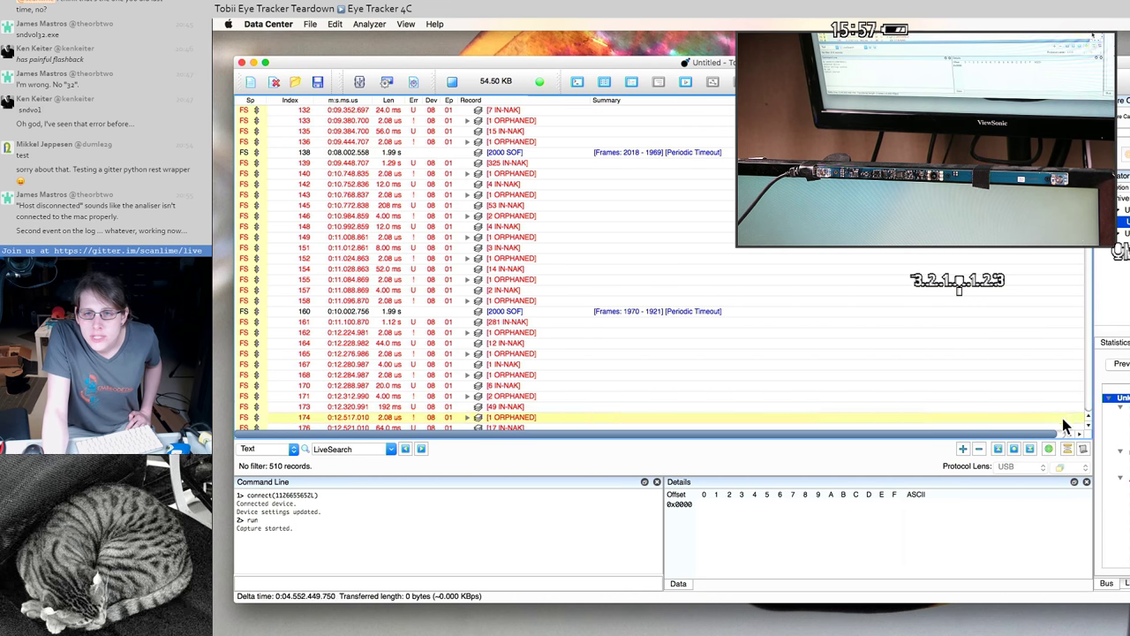
# - Follow the newest records of the running capture, expand an orphaned record and examine the surrounding USB transactions
pyautogui.click(1084, 449)
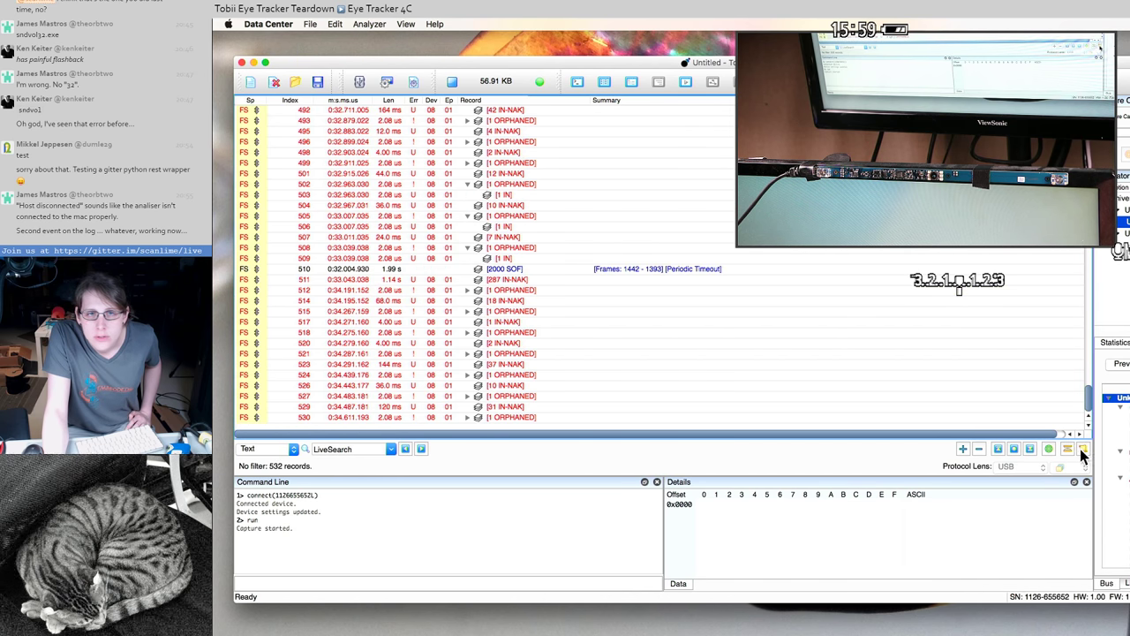
pyautogui.click(1030, 418)
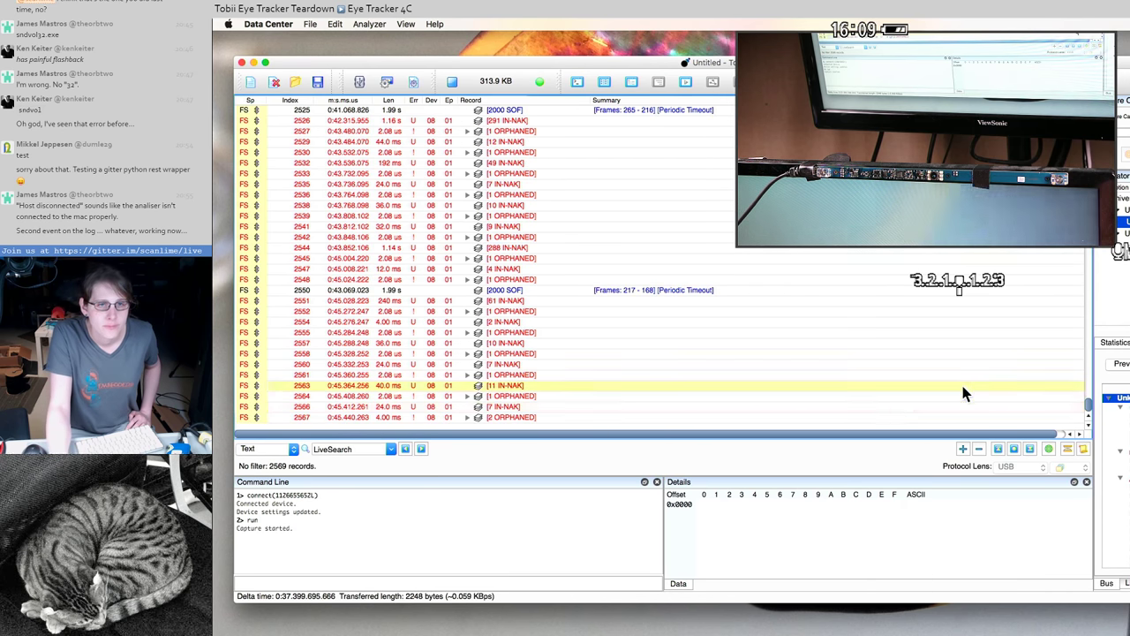
pyautogui.click(648, 396)
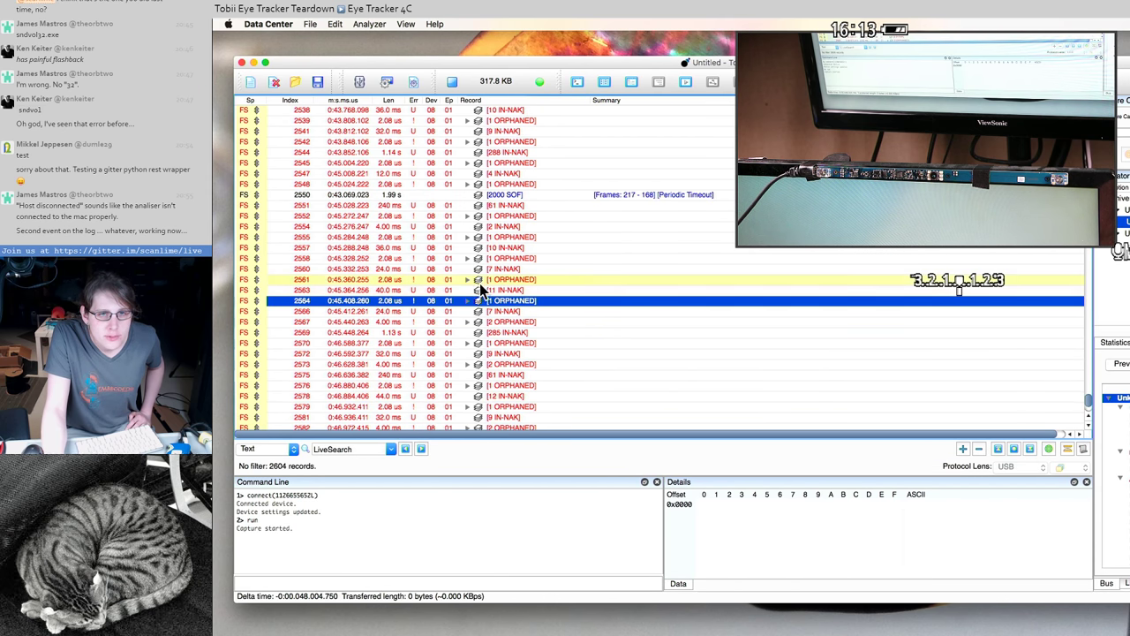
pyautogui.click(467, 300)
pyautogui.click(512, 314)
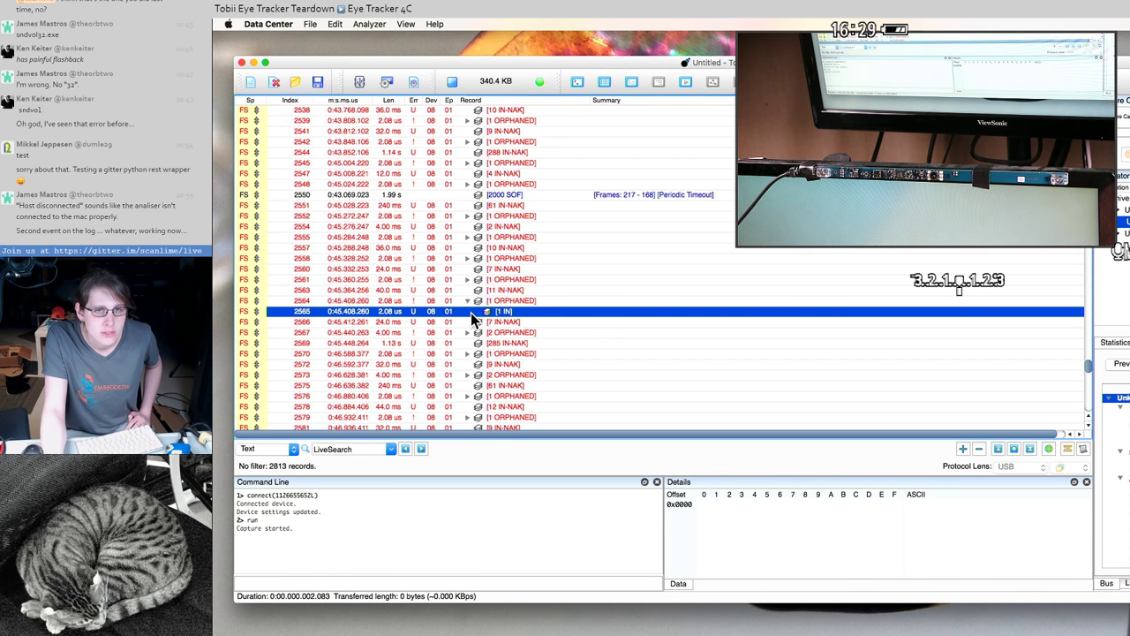
pyautogui.scroll(10, 488, 317)
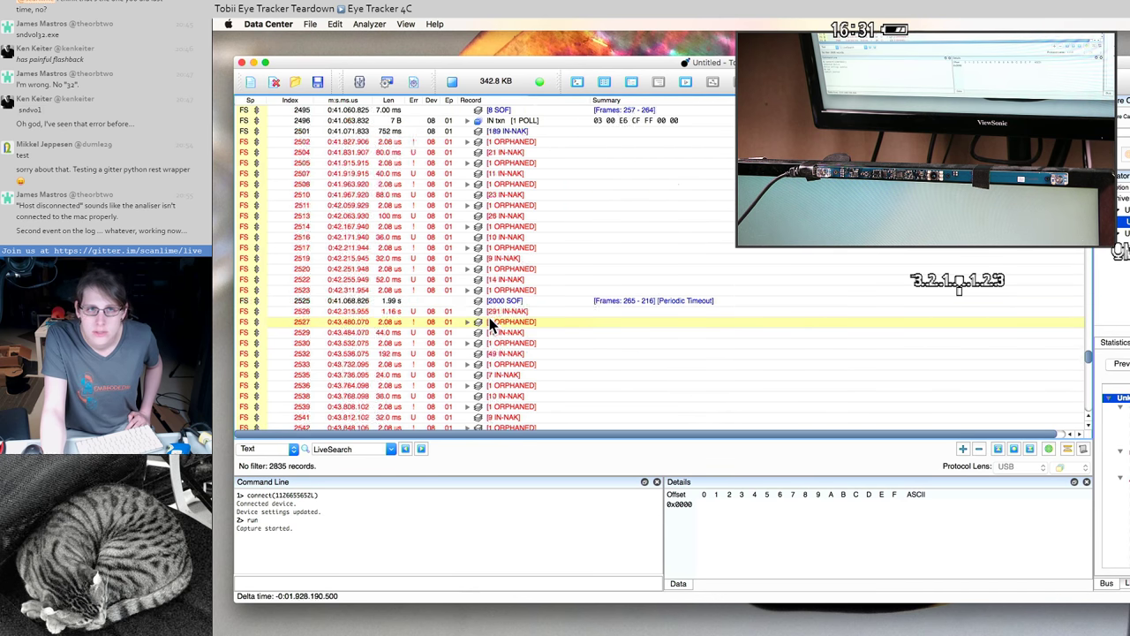
pyautogui.scroll(3, 491, 325)
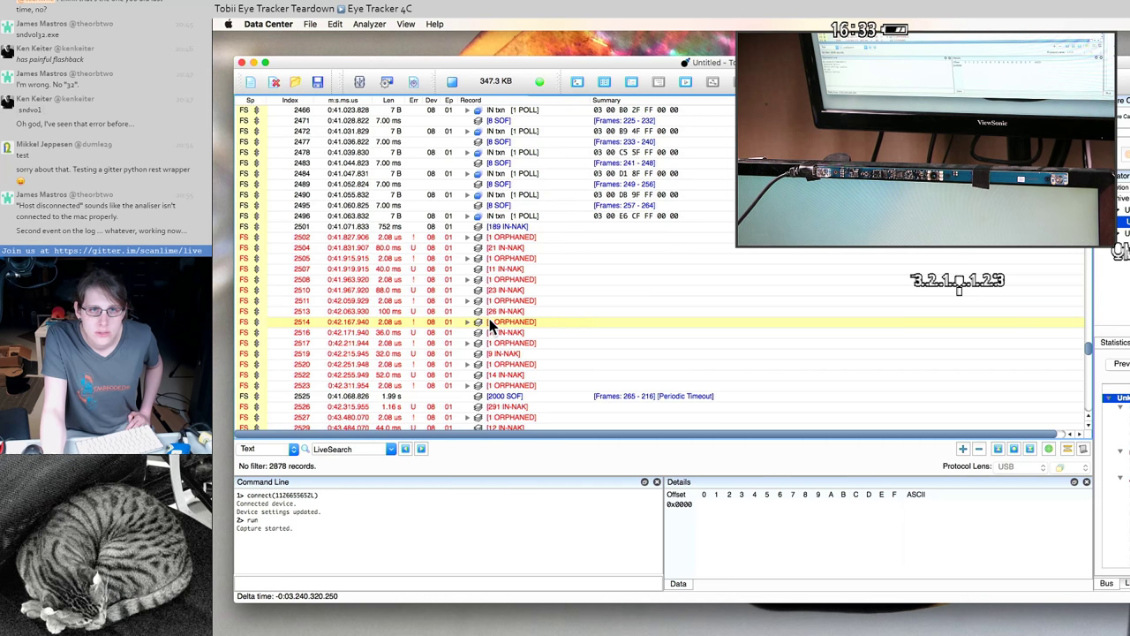
pyautogui.scroll(-15, 491, 325)
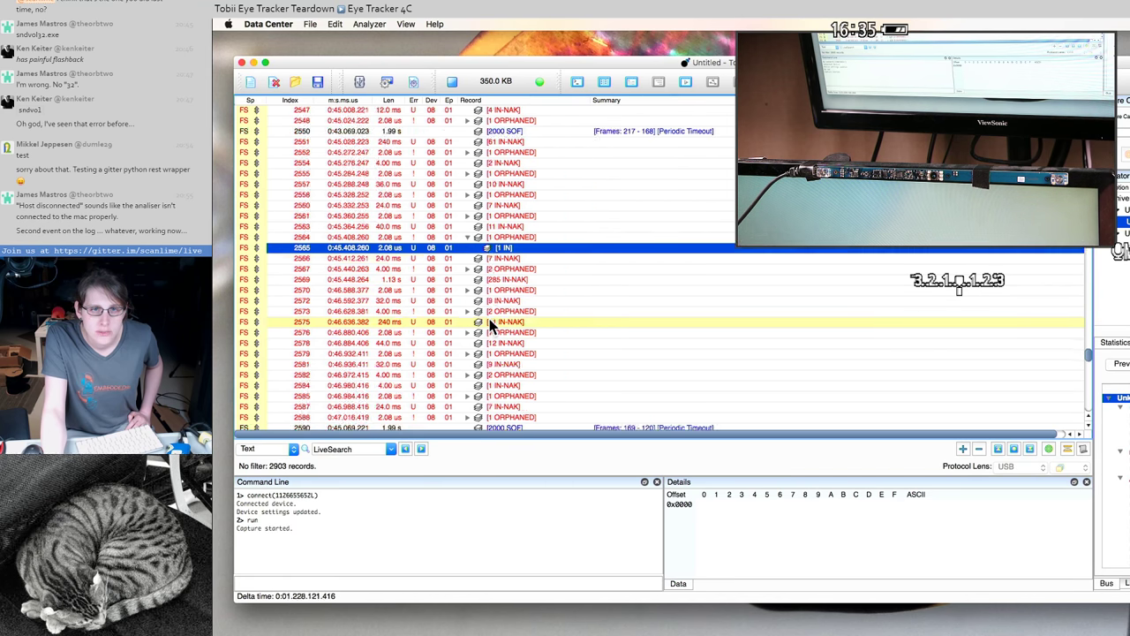
pyautogui.scroll(-4, 491, 325)
# - Stop the capture and clear its buffer, discarding the unsaved data, and start a new USB capture
pyautogui.click(452, 81)
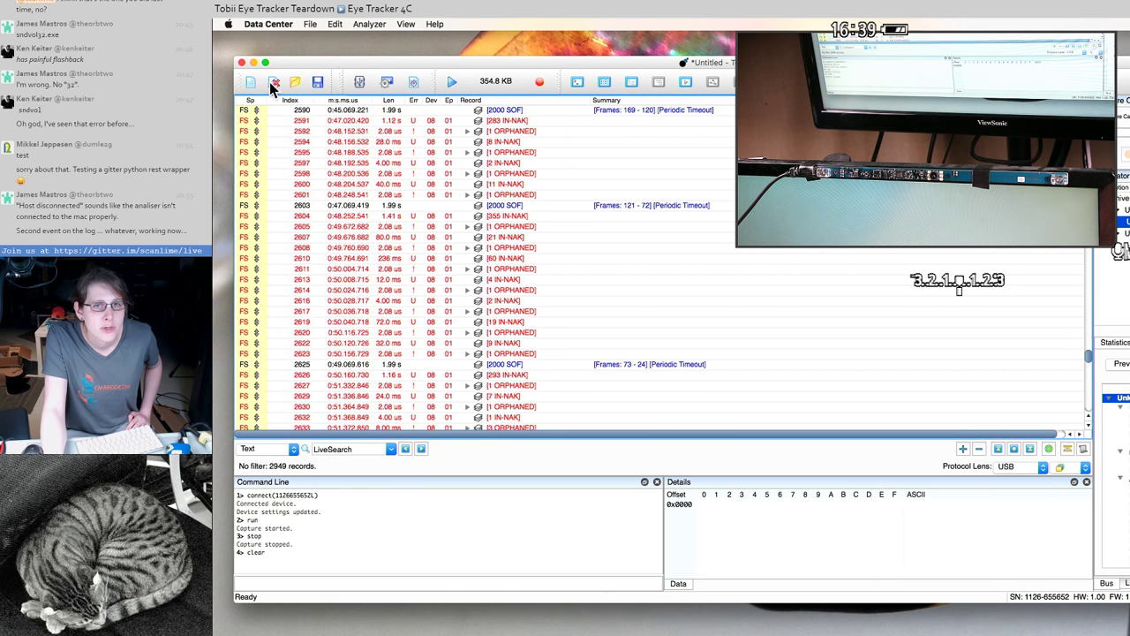
pyautogui.click(798, 354)
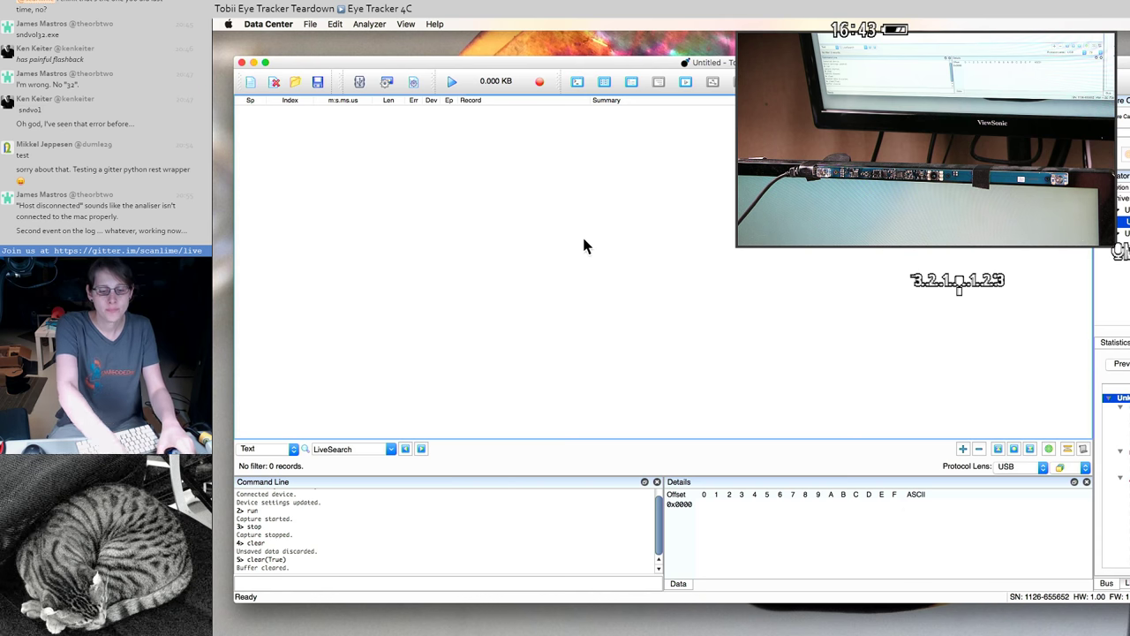
pyautogui.click(451, 81)
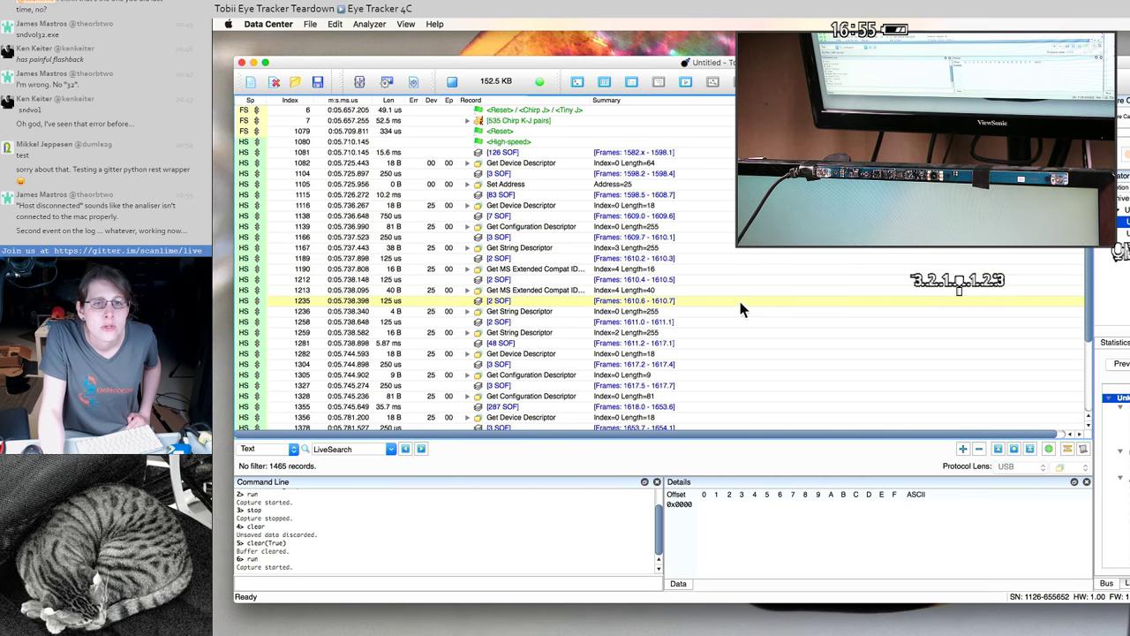
pyautogui.scroll(-3, 644, 193)
pyautogui.scroll(-3, 645, 192)
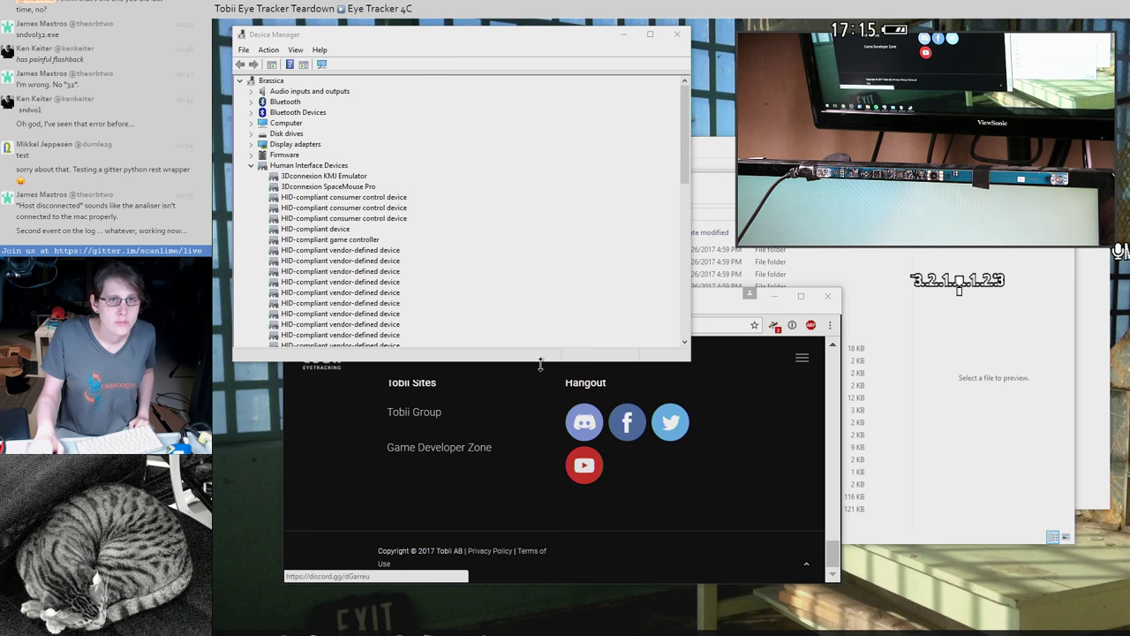
# - Find the EyeChip device under Universal Serial Bus devices in Device Manager and check its device status
pyautogui.scroll(-4, 464, 273)
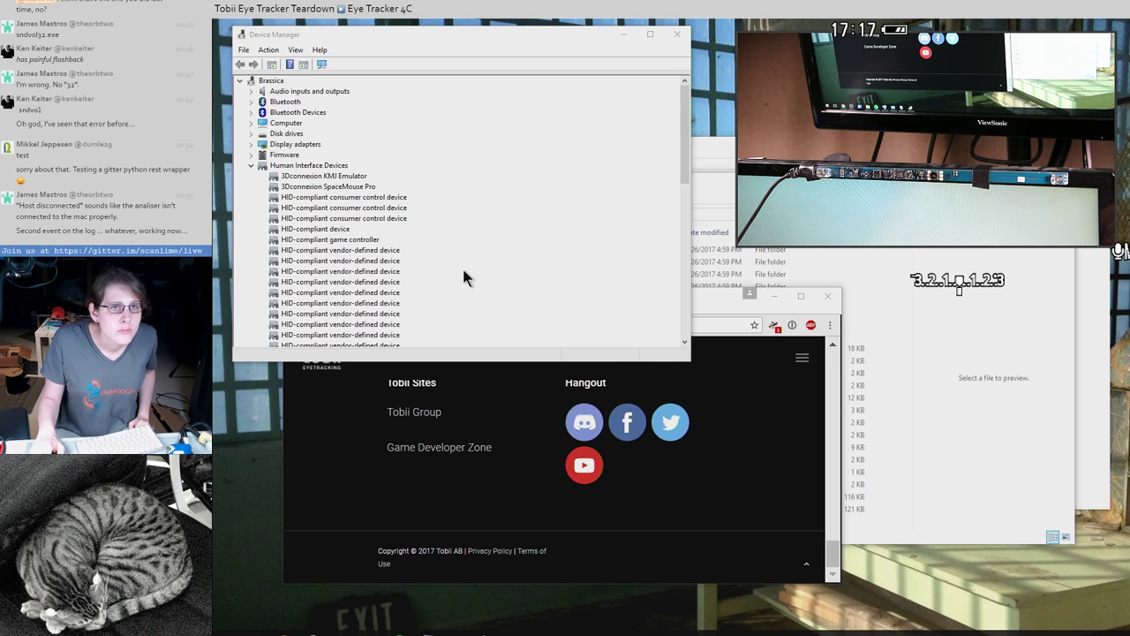
pyautogui.scroll(-12, 464, 274)
pyautogui.scroll(-2, 465, 278)
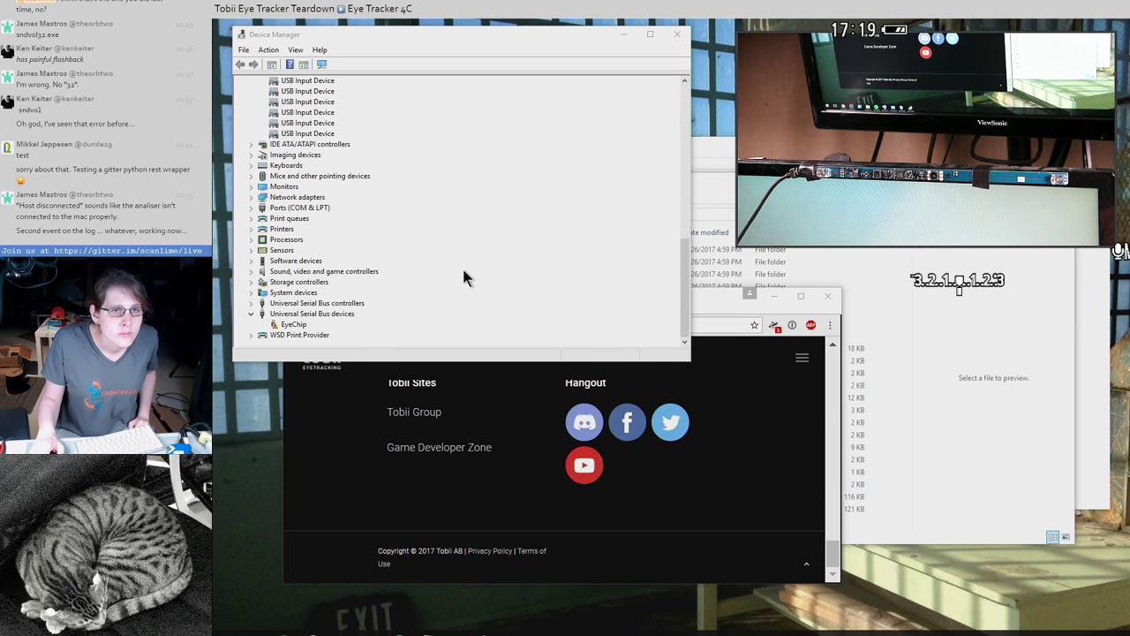
pyautogui.click(299, 325)
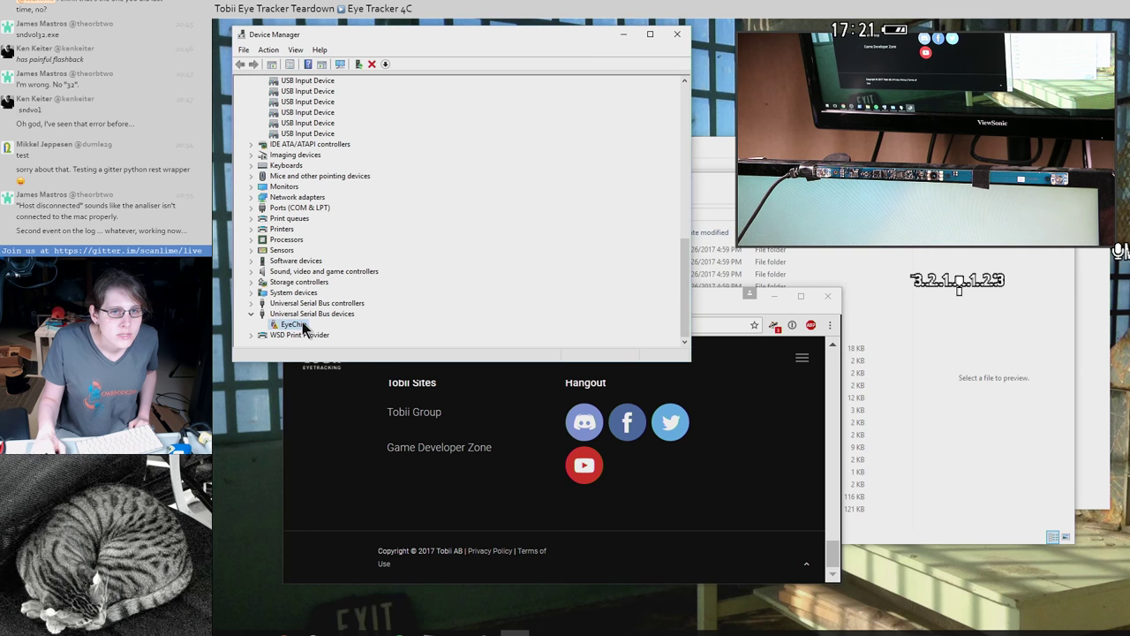
pyautogui.rightClick(303, 326)
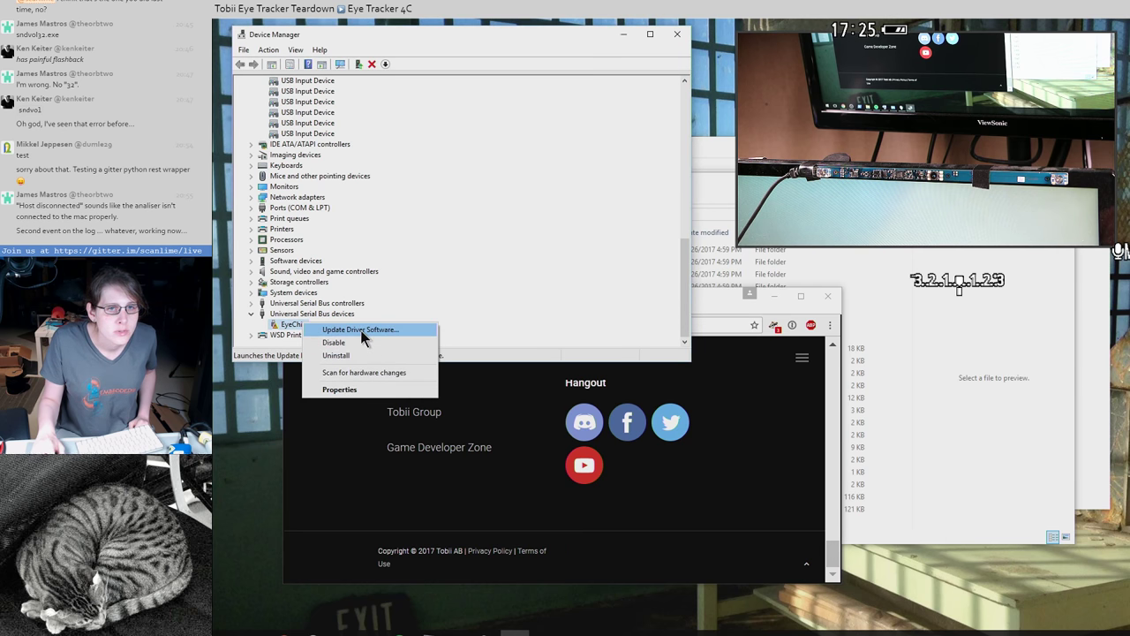
pyautogui.click(358, 390)
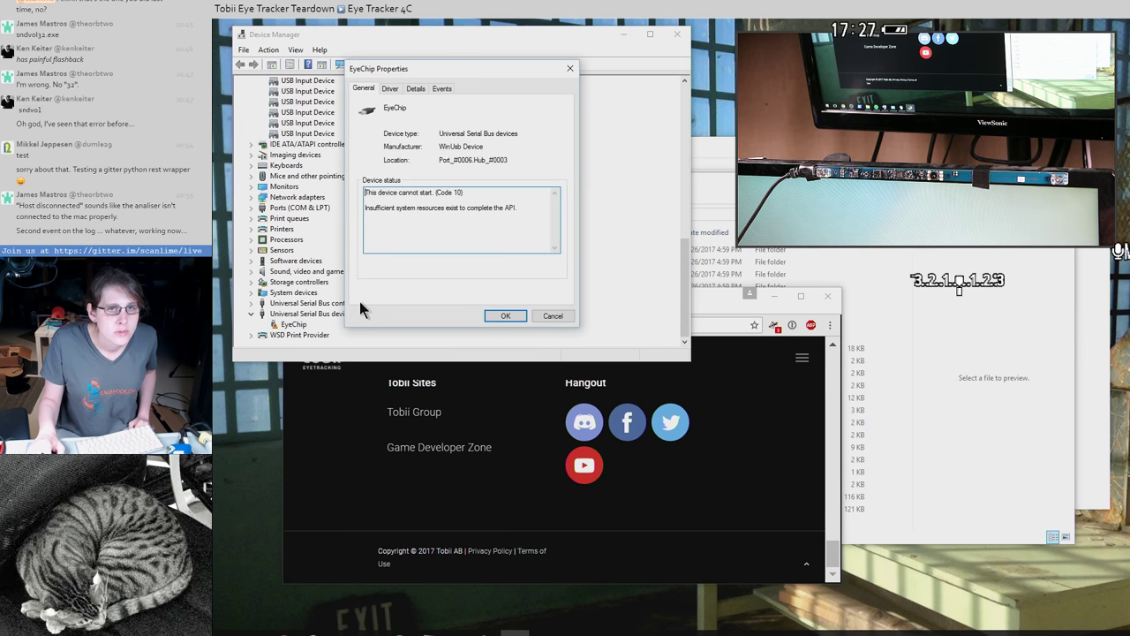
pyautogui.click(551, 316)
pyautogui.click(269, 49)
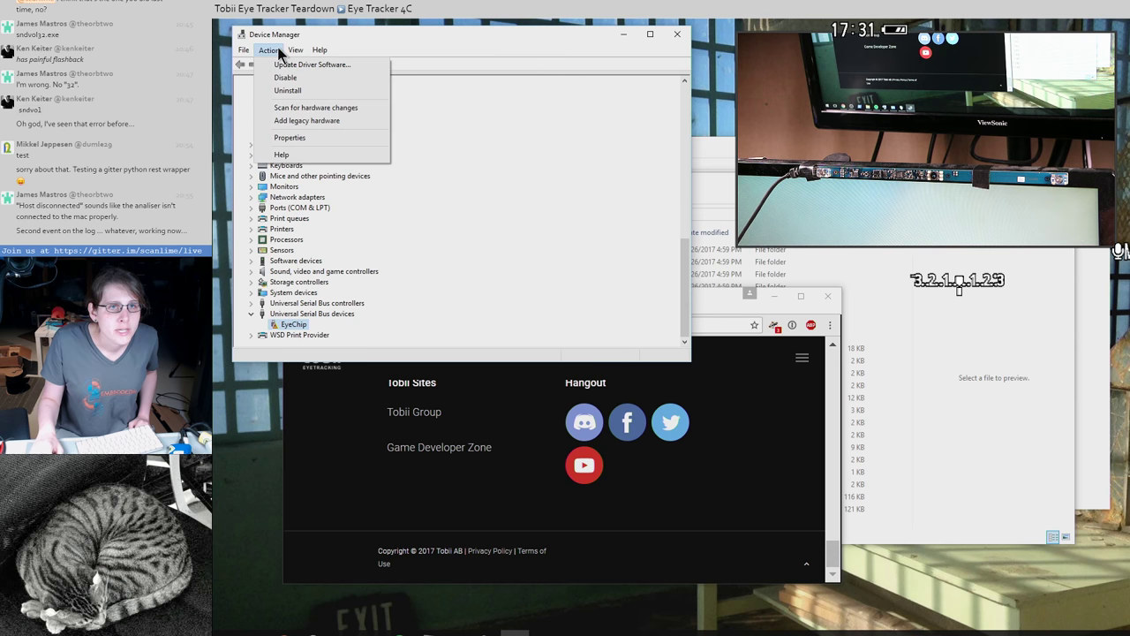
pyautogui.moveTo(295, 55)
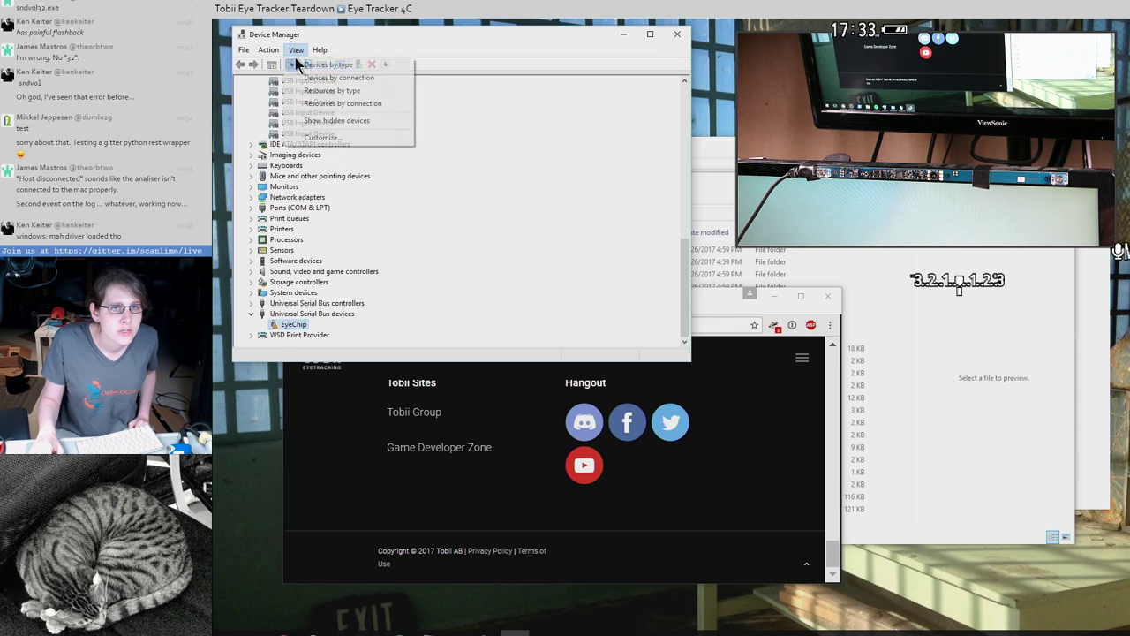
pyautogui.click(278, 353)
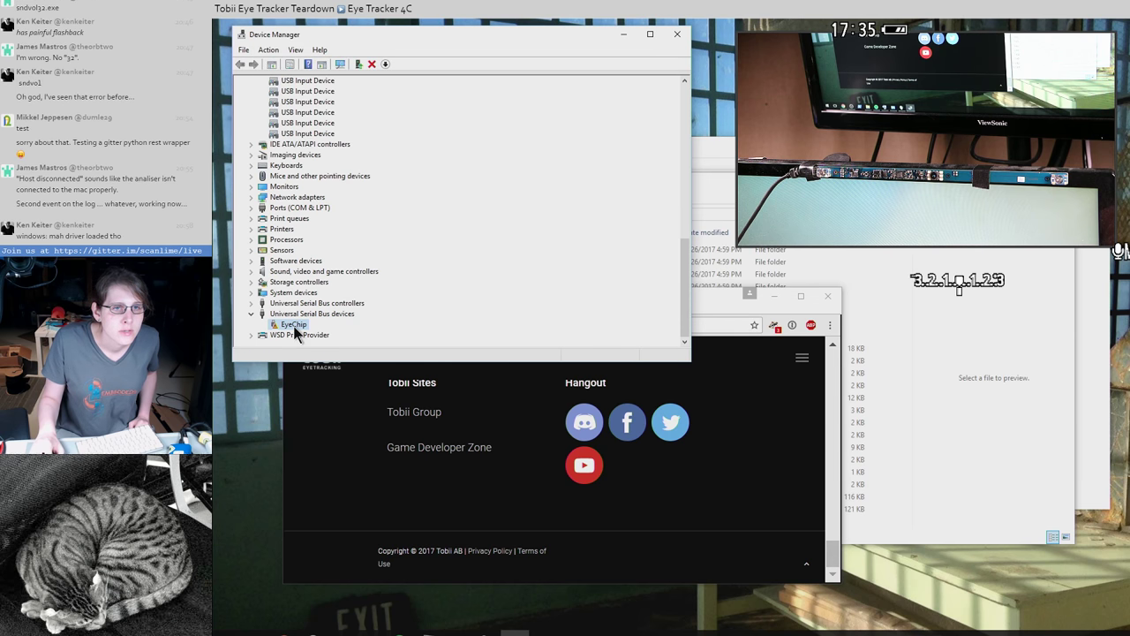
# - Uninstall the EyeChip device from the system and close the browser window with the Tobii website
pyautogui.rightClick(296, 326)
pyautogui.click(335, 357)
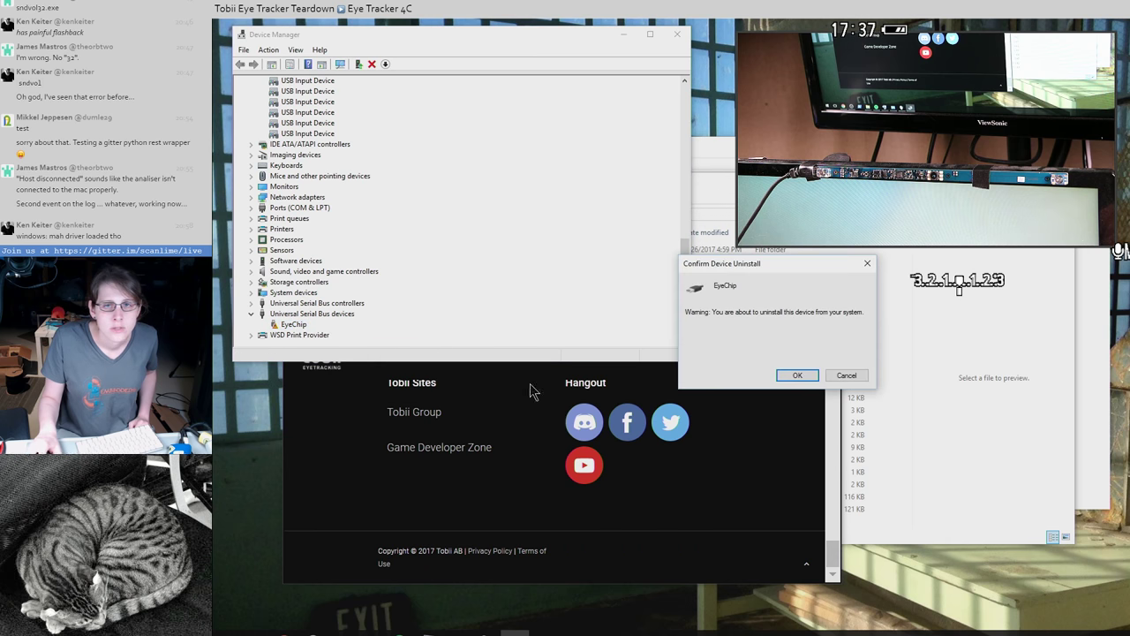
pyautogui.click(786, 377)
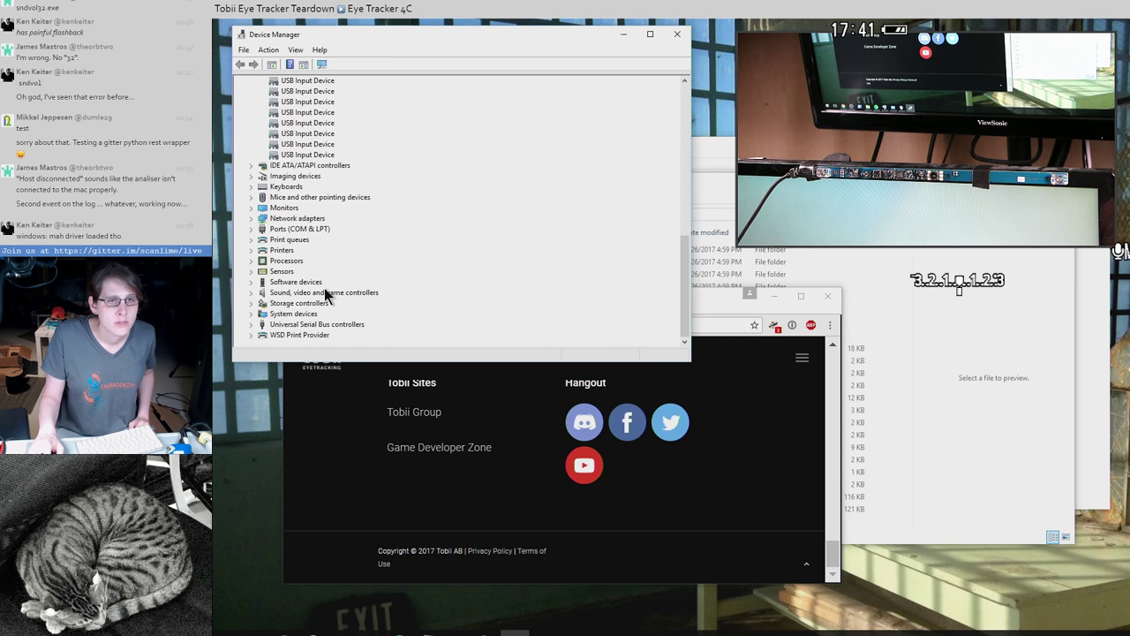
pyautogui.scroll(10, 325, 288)
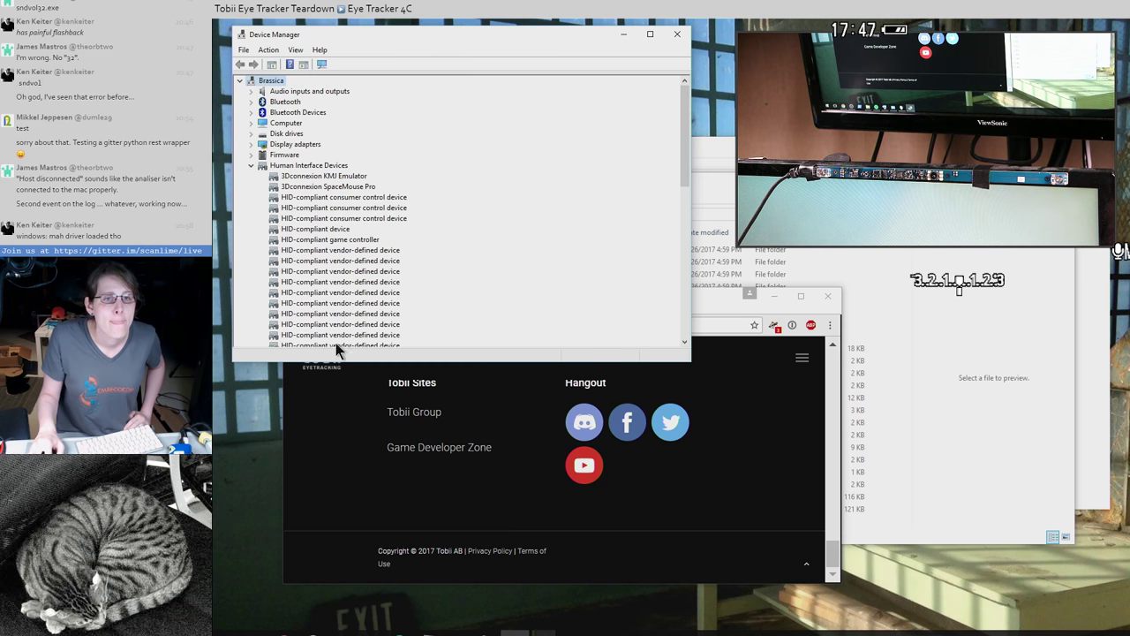
pyautogui.click(824, 298)
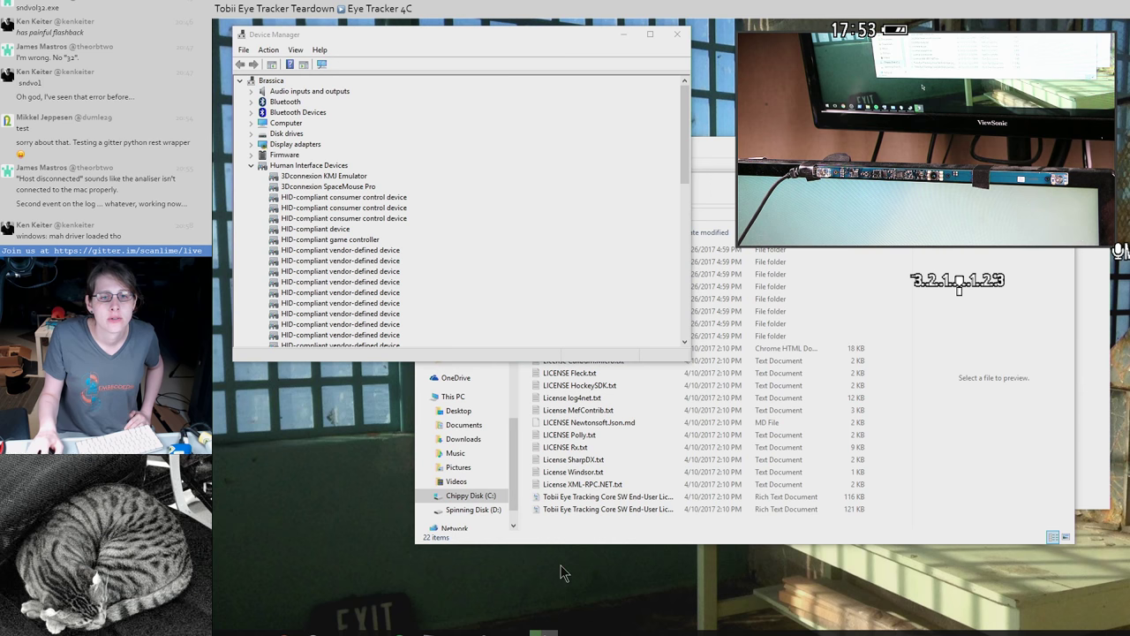
# - Find the EyeChip device again and examine its general status, driver information, details and event history
pyautogui.scroll(-10, 399, 302)
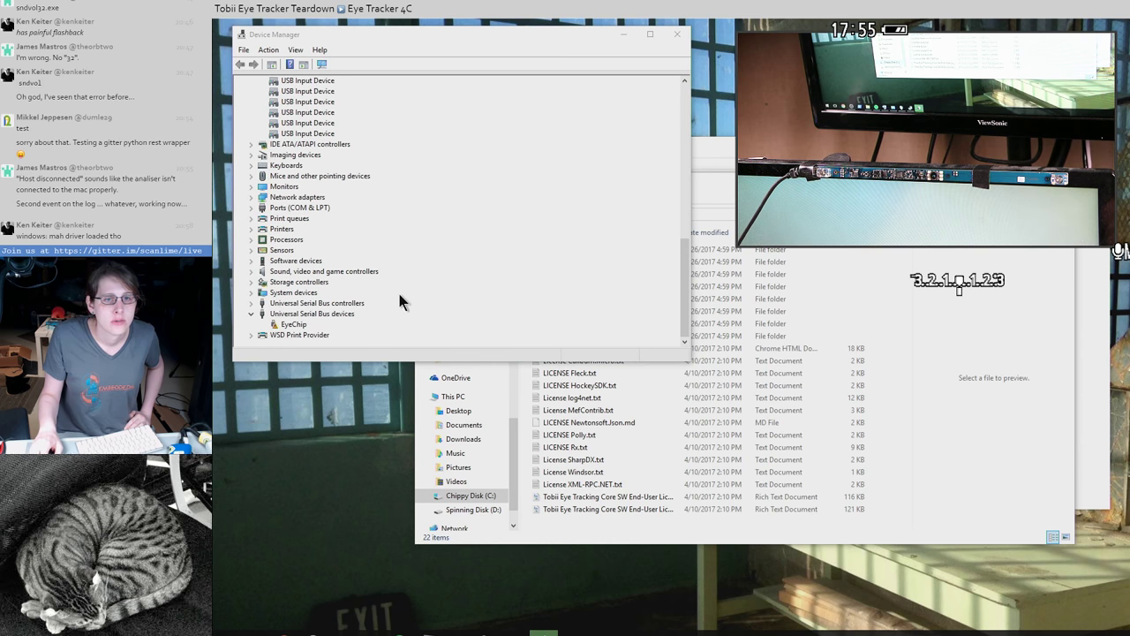
pyautogui.moveTo(514, 632)
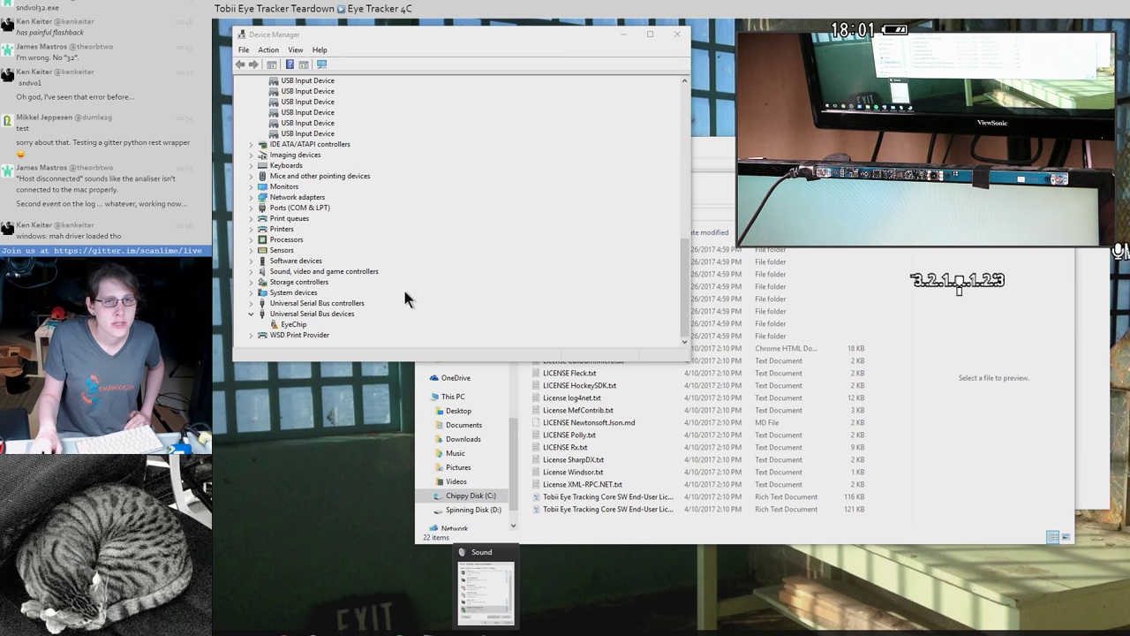
pyautogui.scroll(3, 404, 298)
pyautogui.scroll(-3, 405, 299)
pyautogui.click(296, 325)
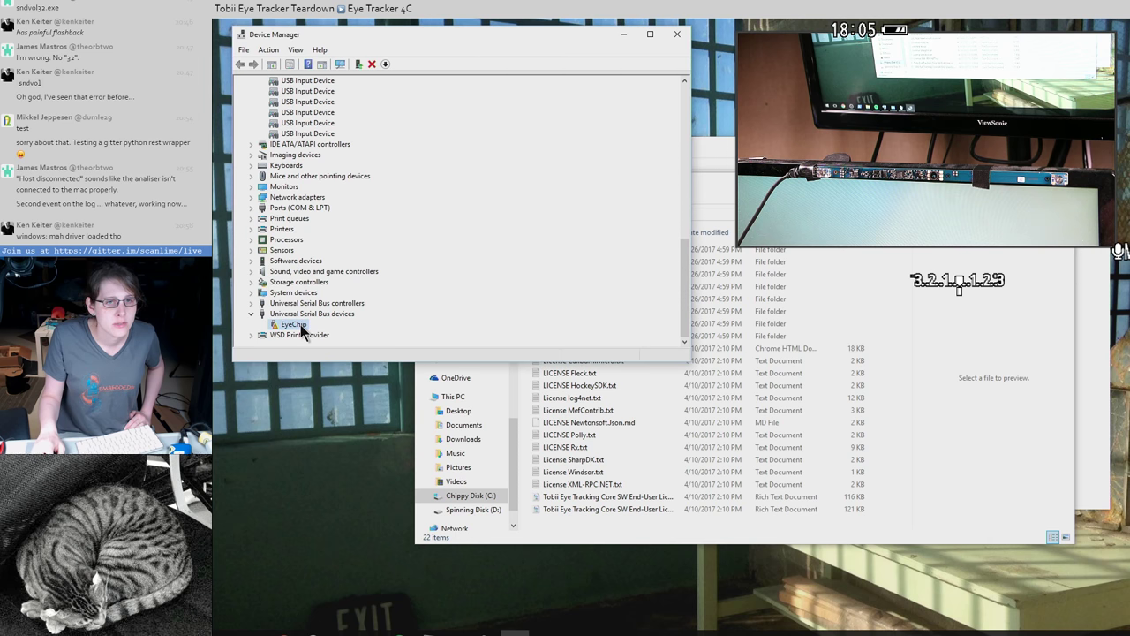
pyautogui.rightClick(300, 327)
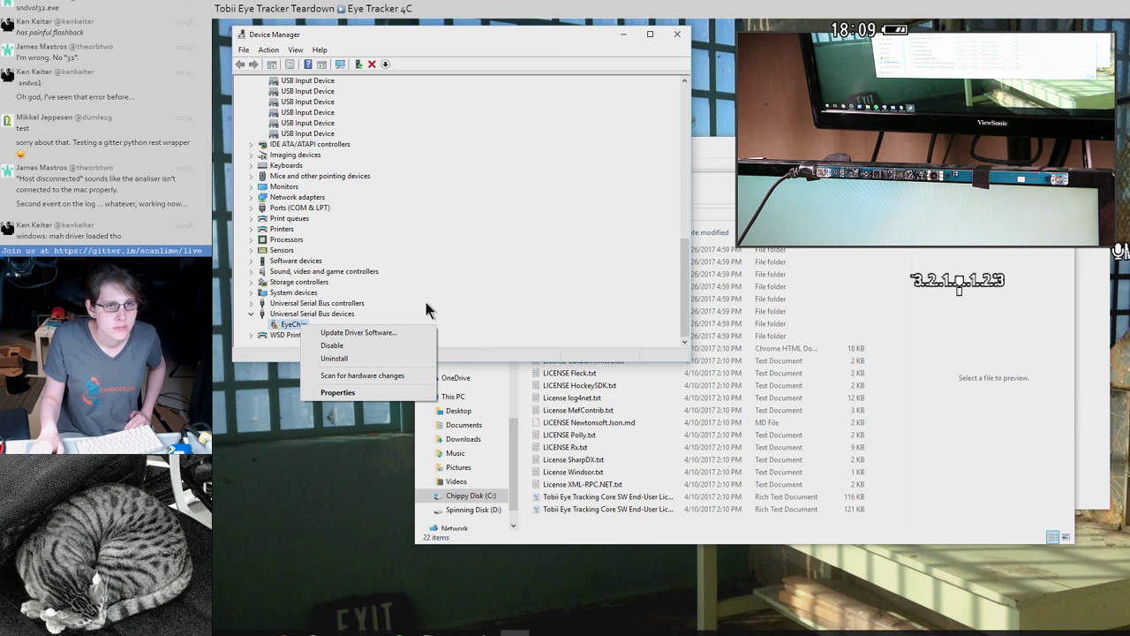
pyautogui.click(389, 392)
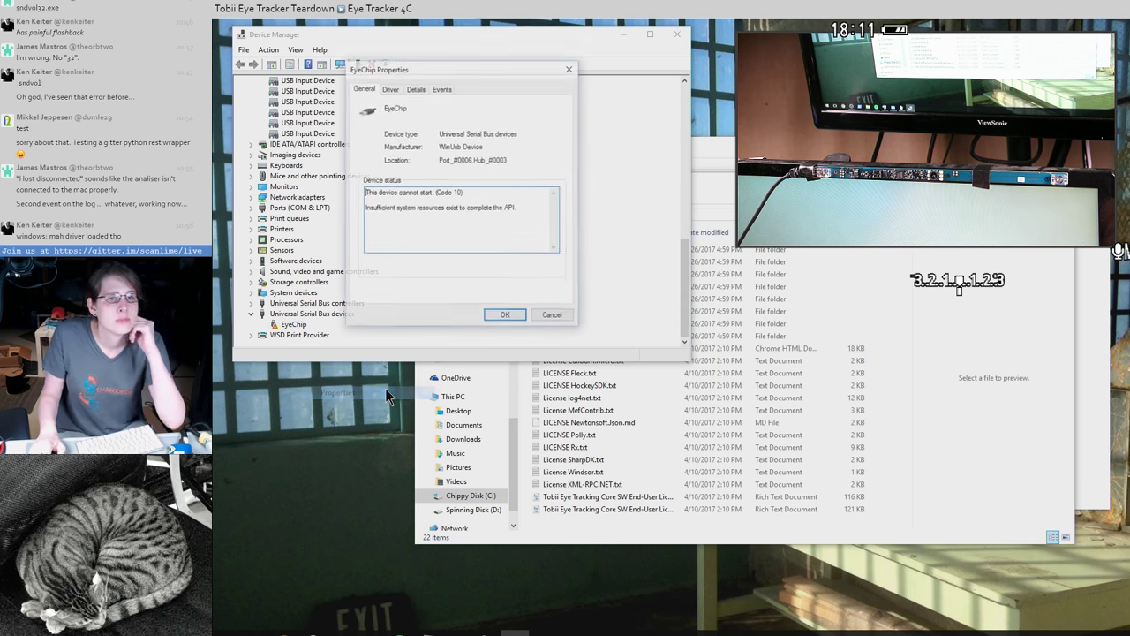
pyautogui.click(390, 89)
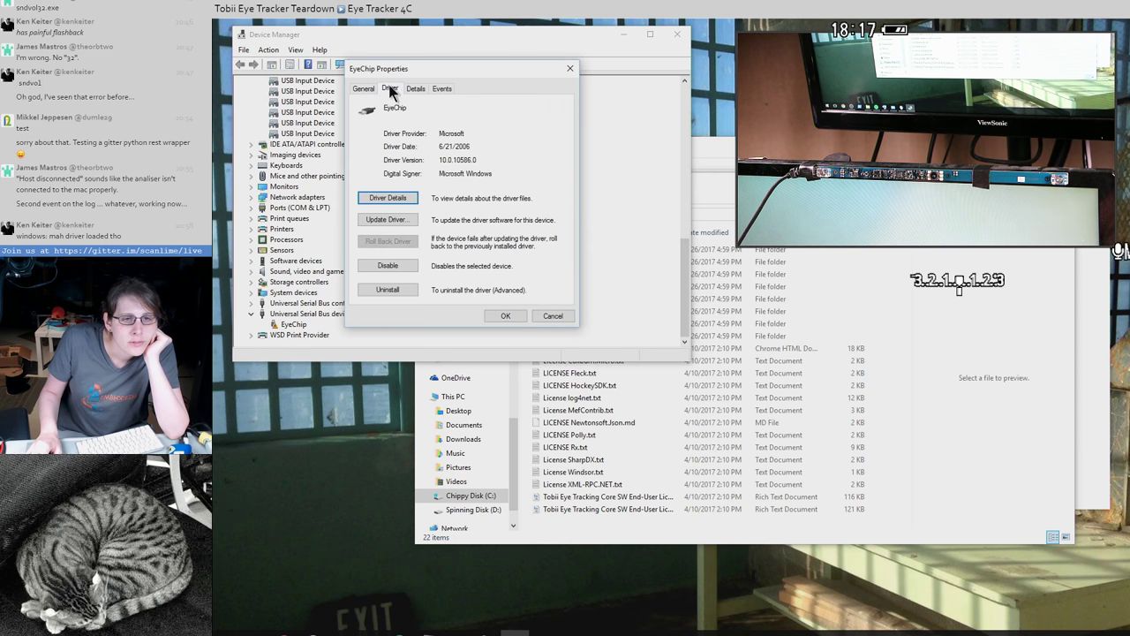
pyautogui.click(424, 86)
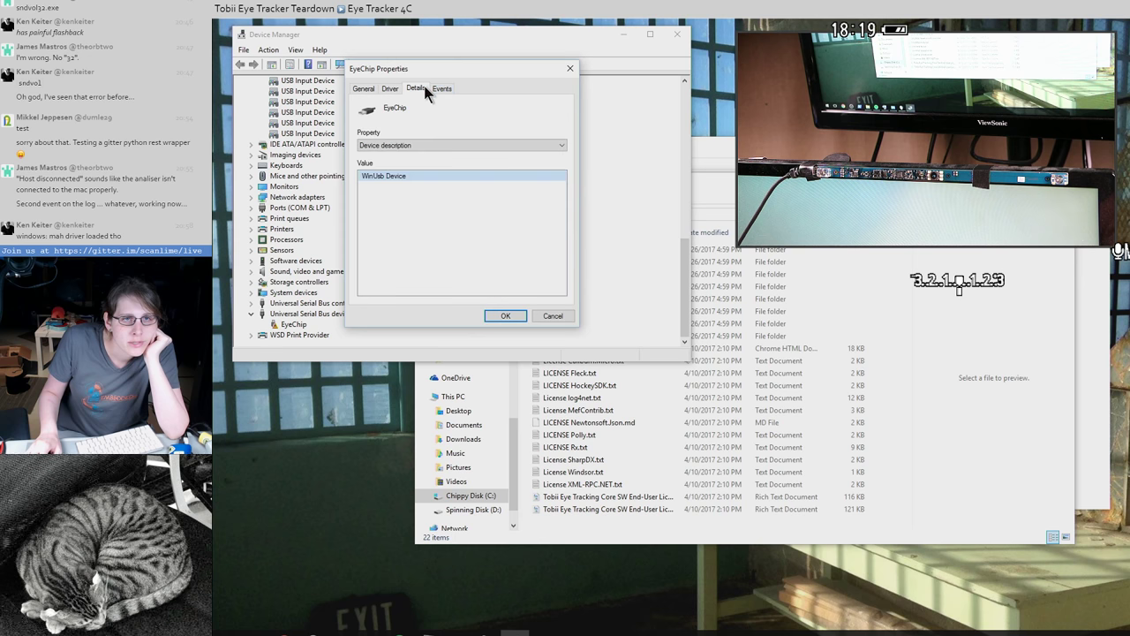
pyautogui.click(443, 89)
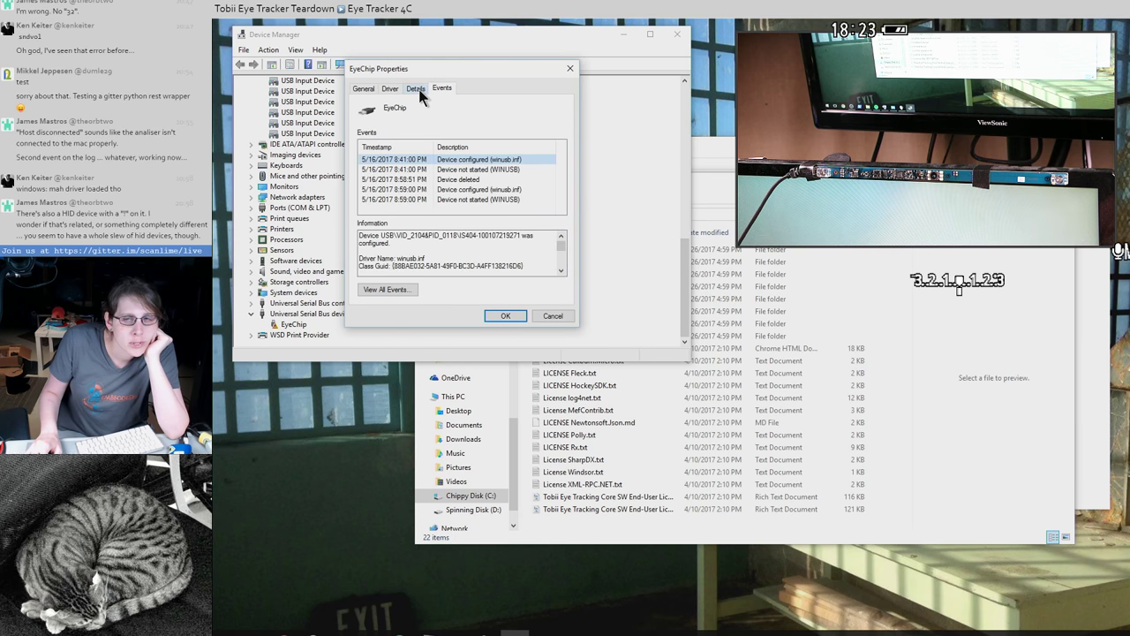
pyautogui.click(419, 90)
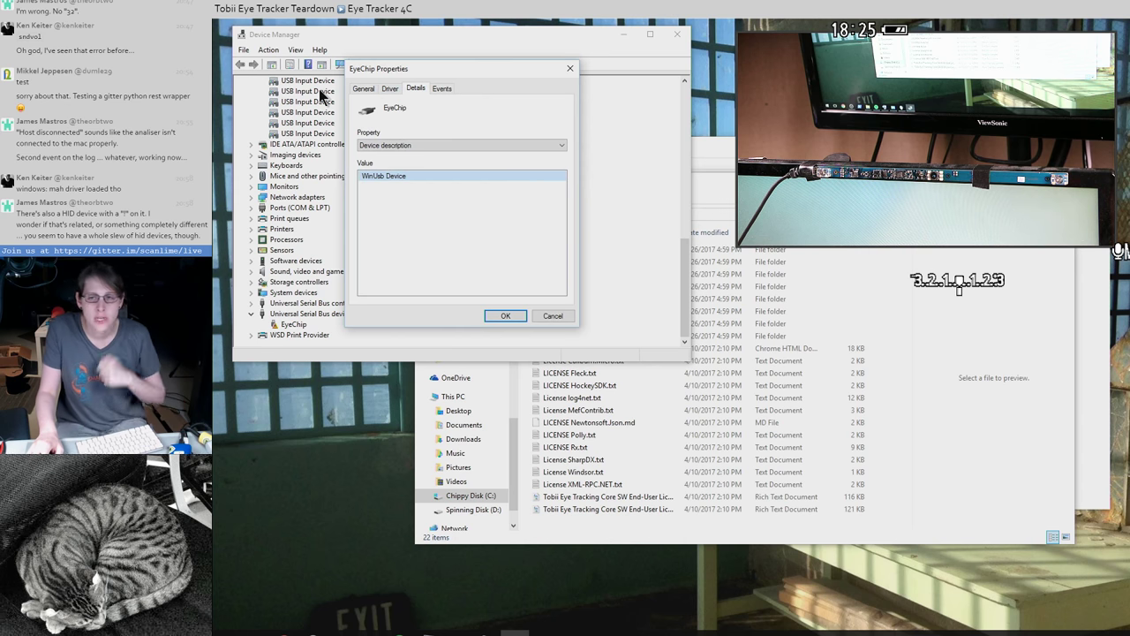
pyautogui.click(365, 89)
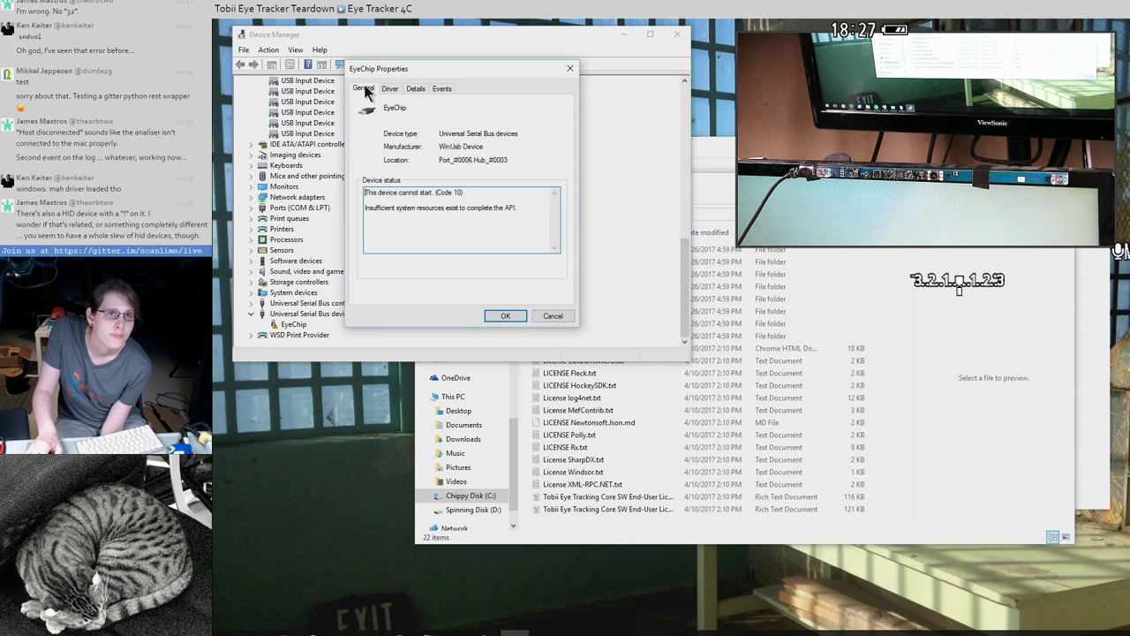
pyautogui.click(544, 315)
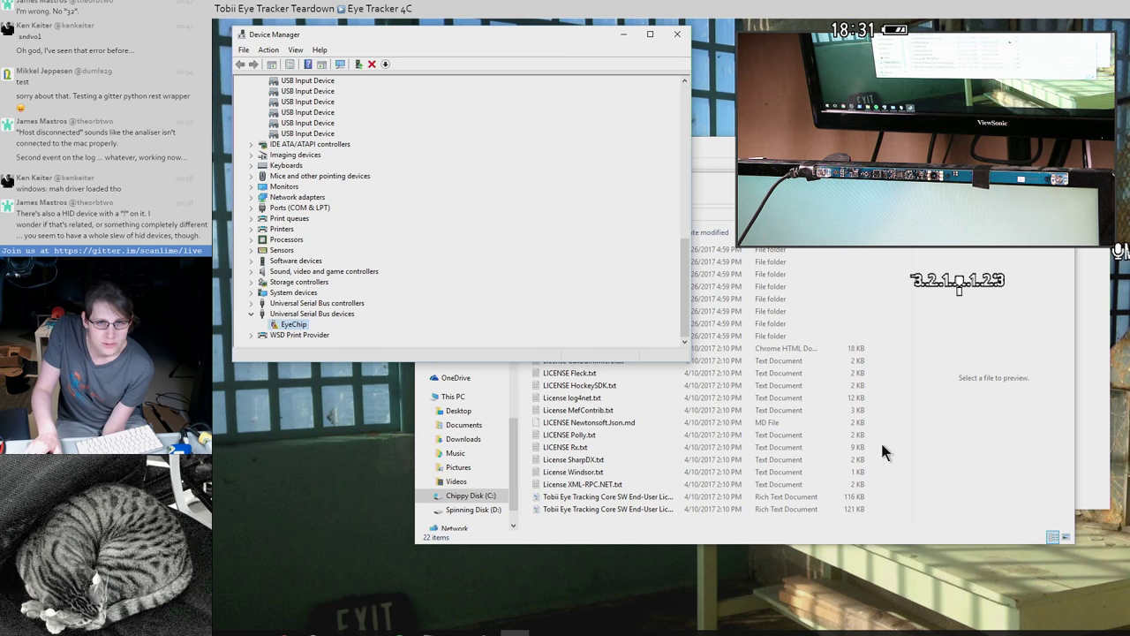
pyautogui.click(905, 457)
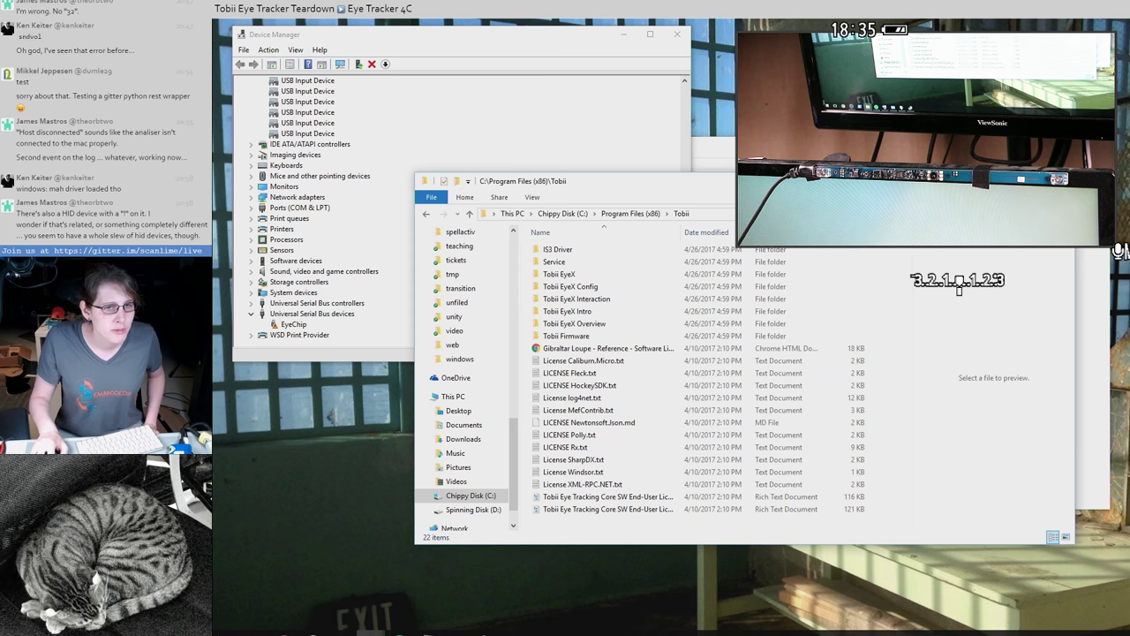
pyautogui.press('super')
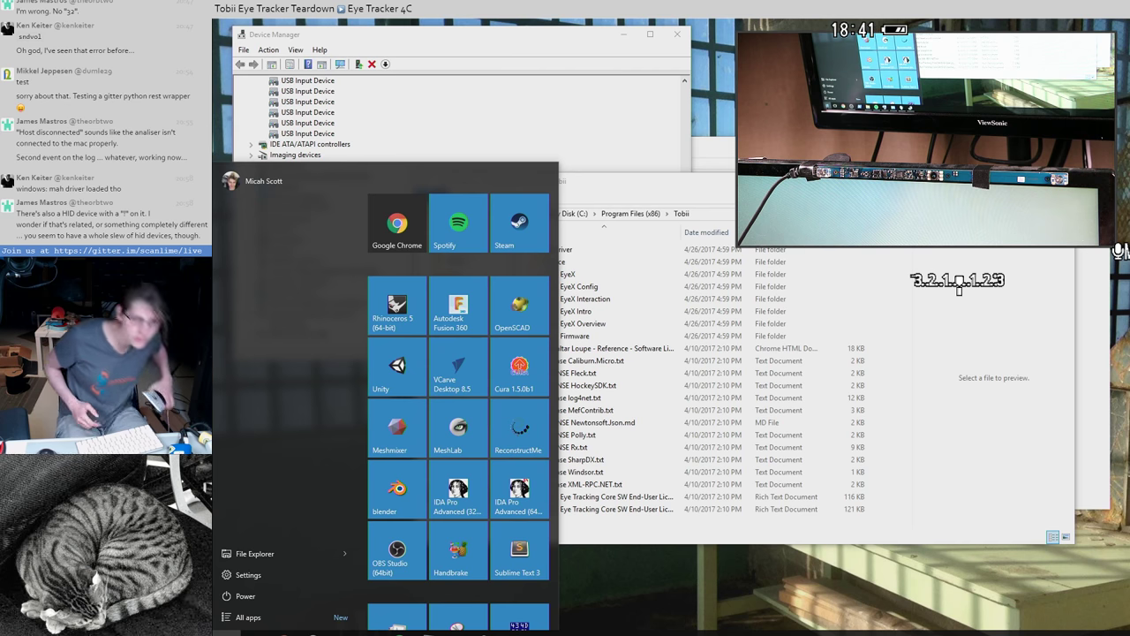
pyautogui.press('Escape')
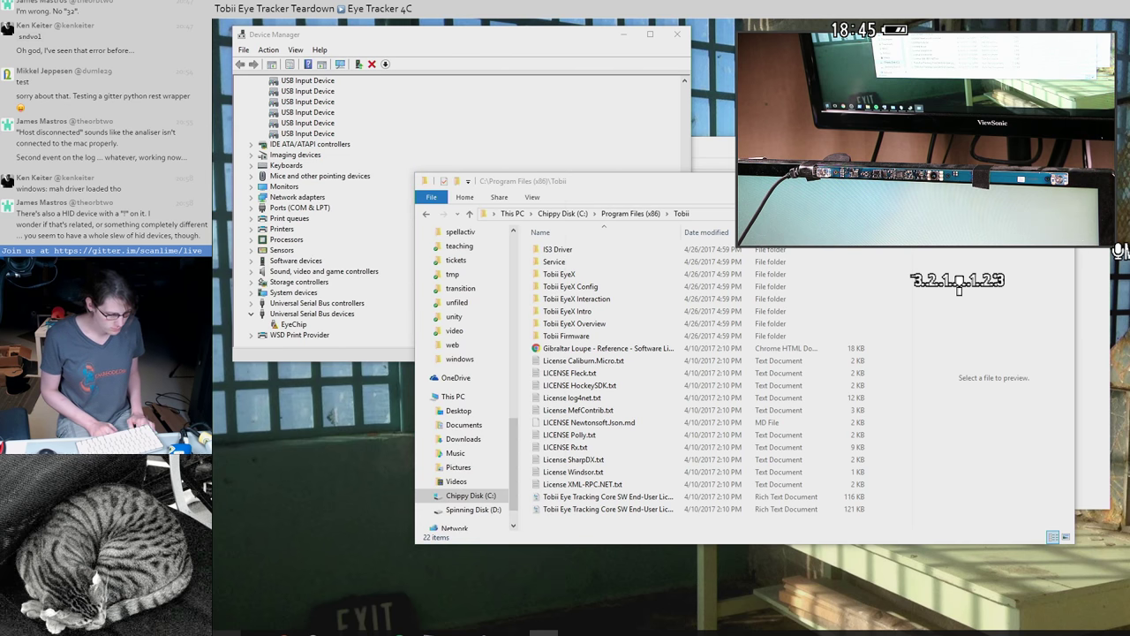
# - Open Task Manager and stop the Tobii Service in its list of services
pyautogui.hotkey('ctrl', 'shift', 'Escape')
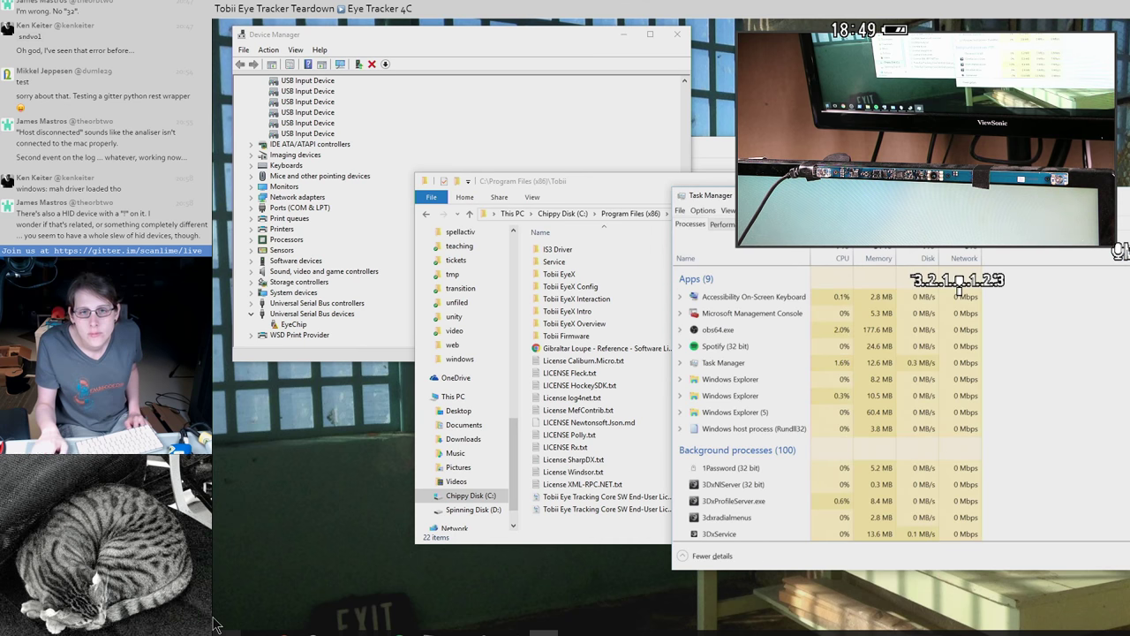
pyautogui.hotkey('ctrl', 'shift', 'Tab')
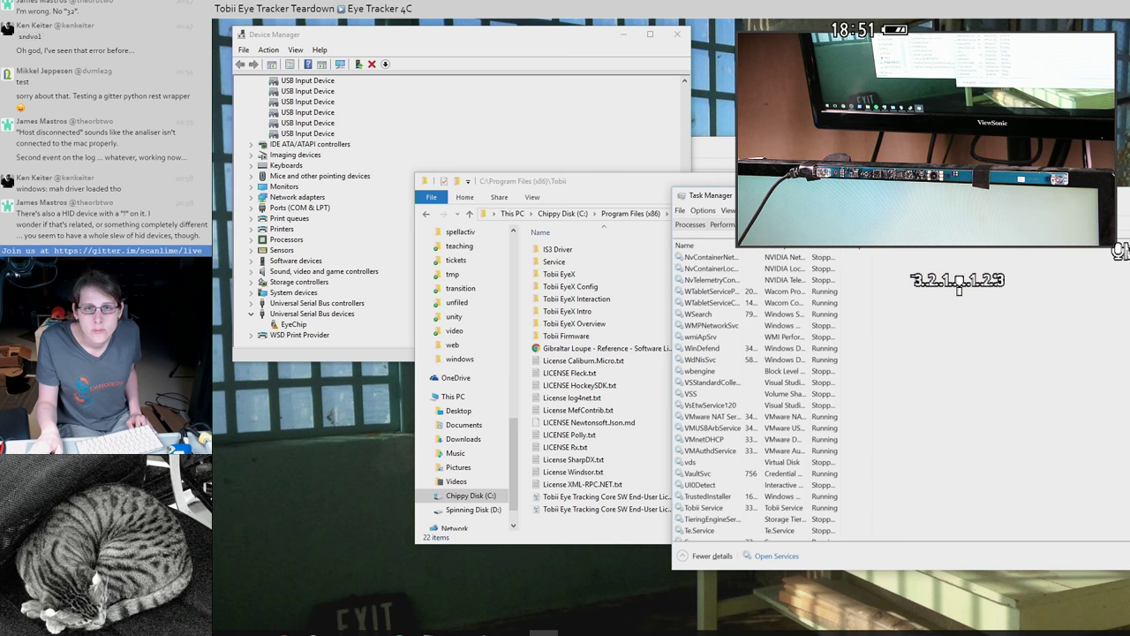
pyautogui.rightClick(722, 508)
pyautogui.click(765, 526)
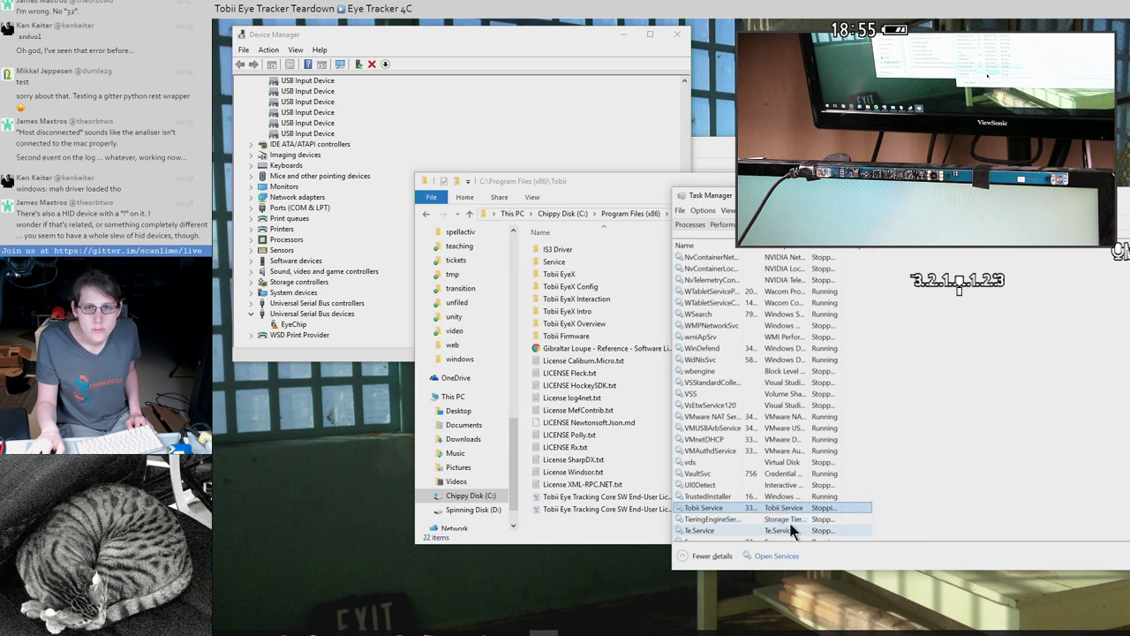
# - Find the running Tobii EyeX process in Task Manager's detailed process list and try to end it
pyautogui.click(691, 226)
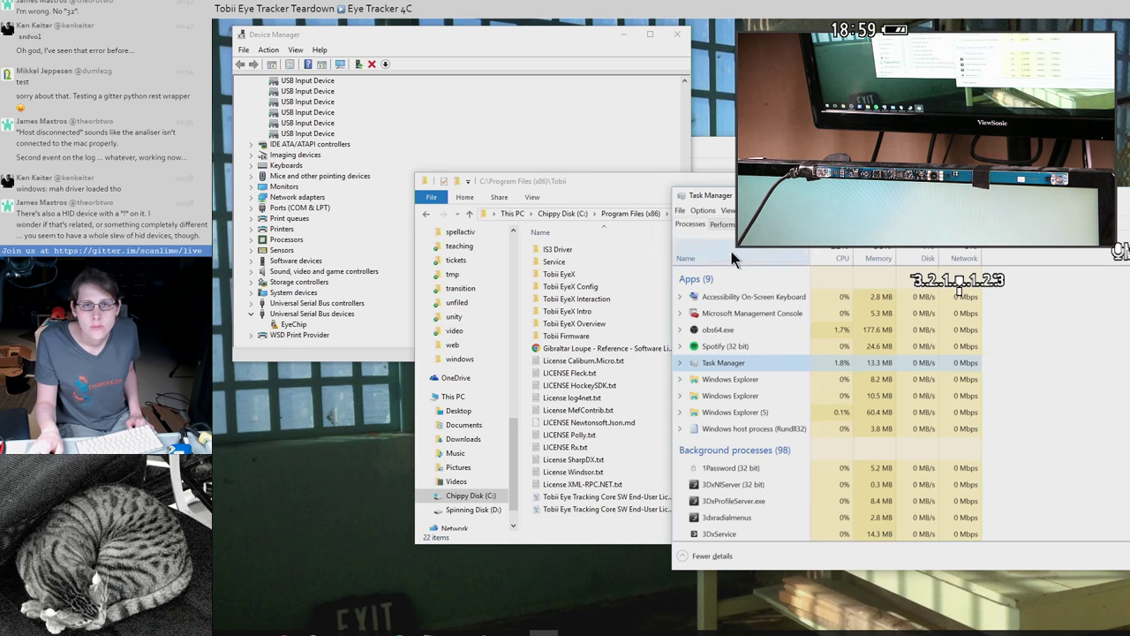
pyautogui.scroll(-2, 742, 398)
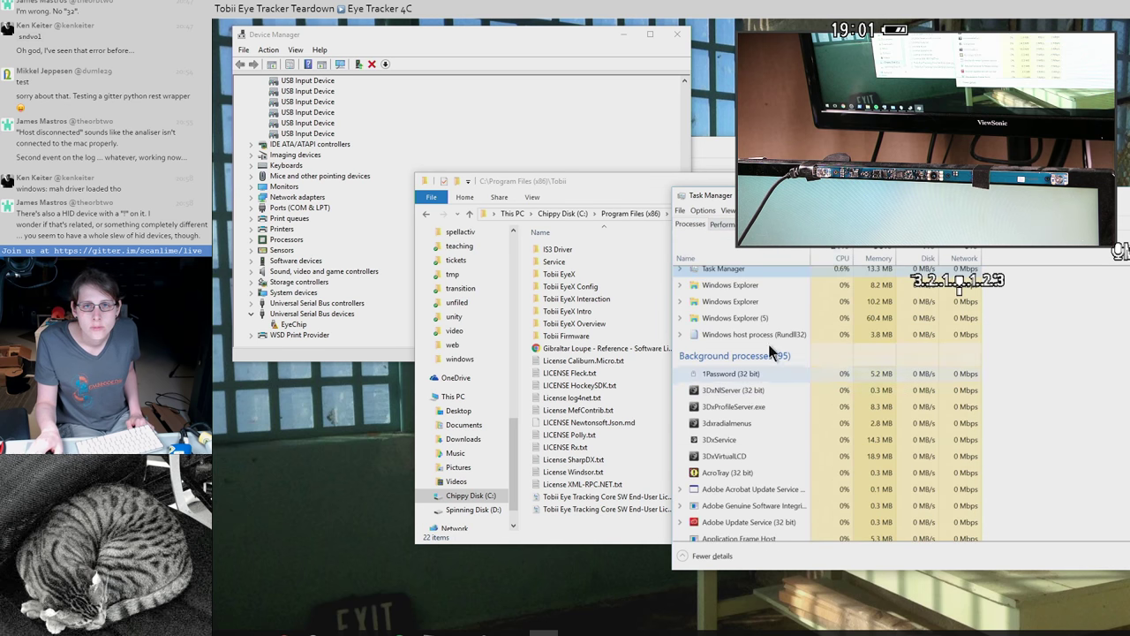
pyautogui.click(901, 224)
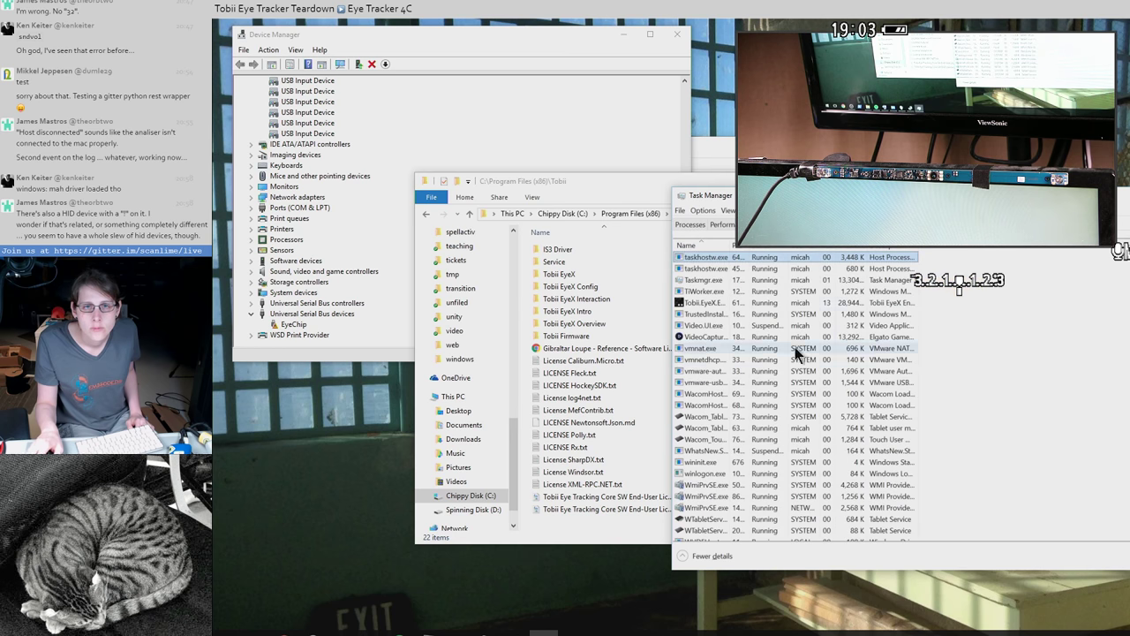
pyautogui.click(712, 305)
pyautogui.rightClick(710, 302)
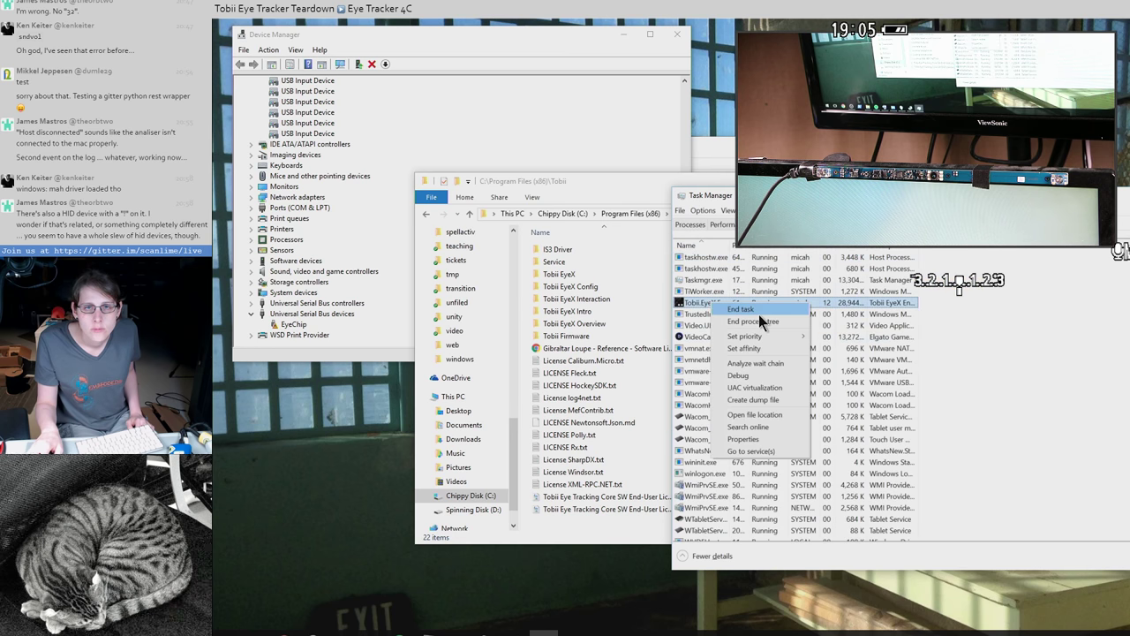
pyautogui.click(759, 313)
pyautogui.click(781, 347)
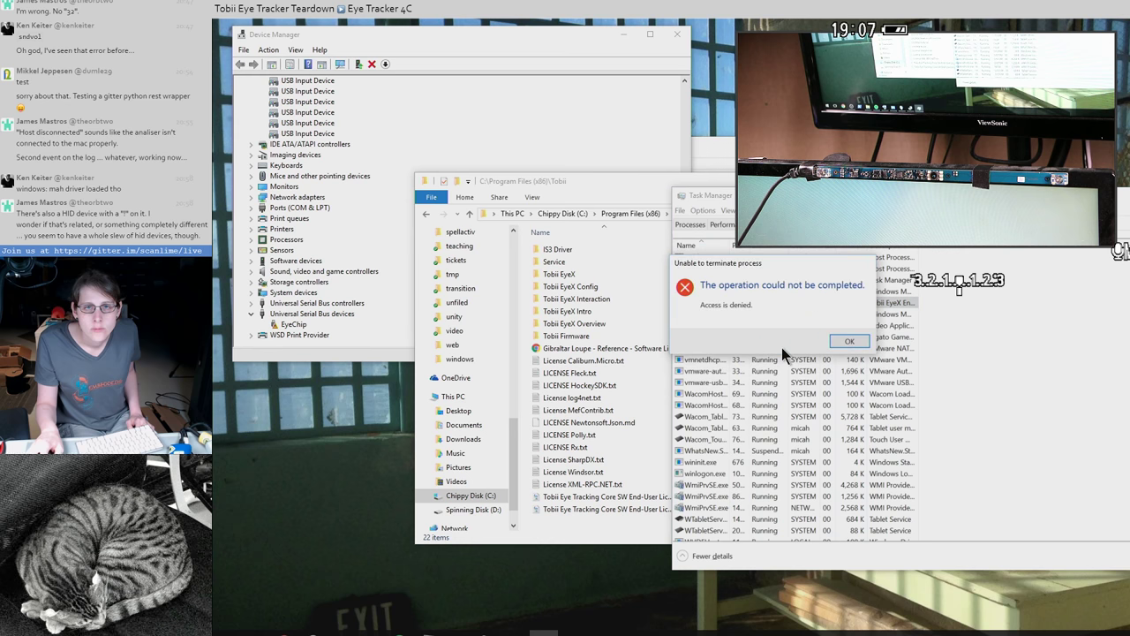
pyautogui.click(848, 342)
pyautogui.rightClick(715, 303)
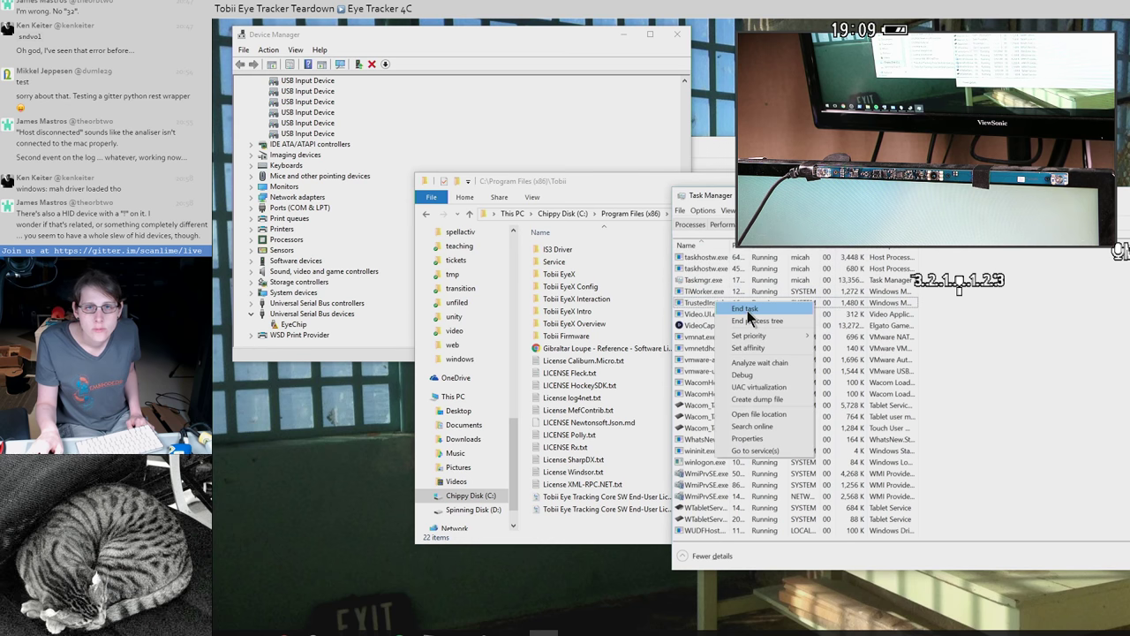
pyautogui.click(753, 322)
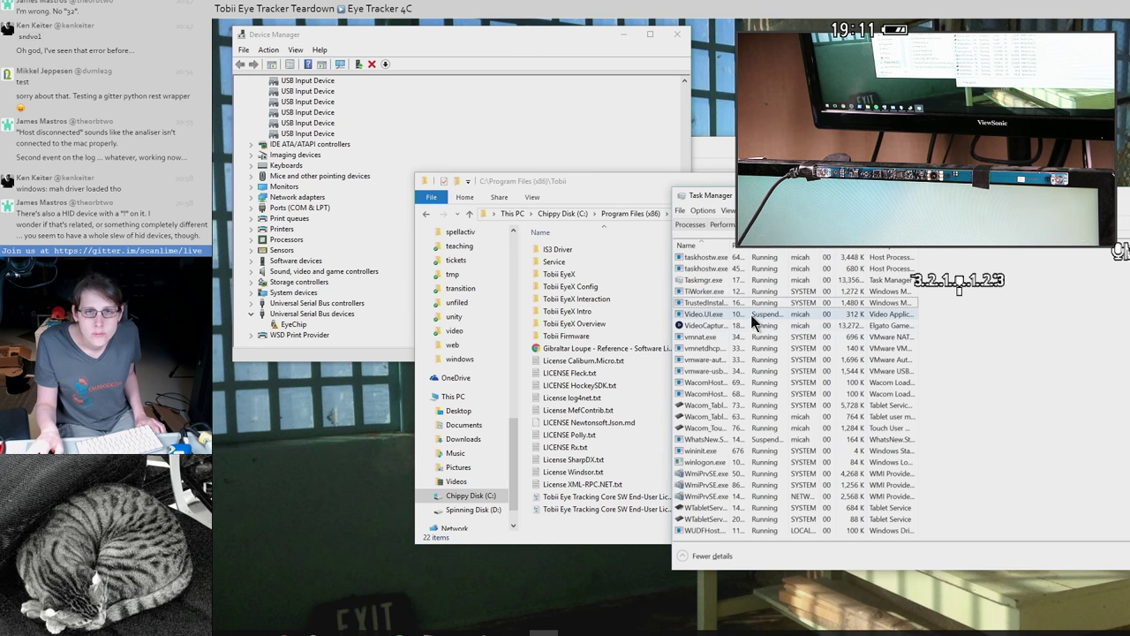
# - Look through the detailed process list for any remaining Tobii processes
pyautogui.scroll(1, 728, 366)
pyautogui.scroll(-1, 727, 366)
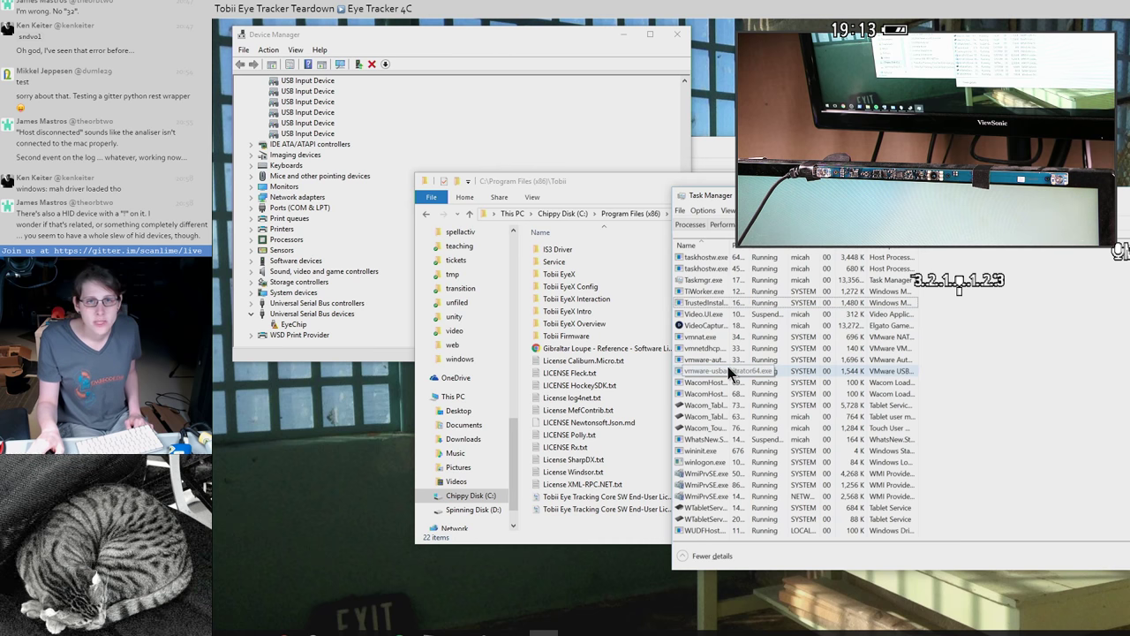
pyautogui.scroll(2, 728, 367)
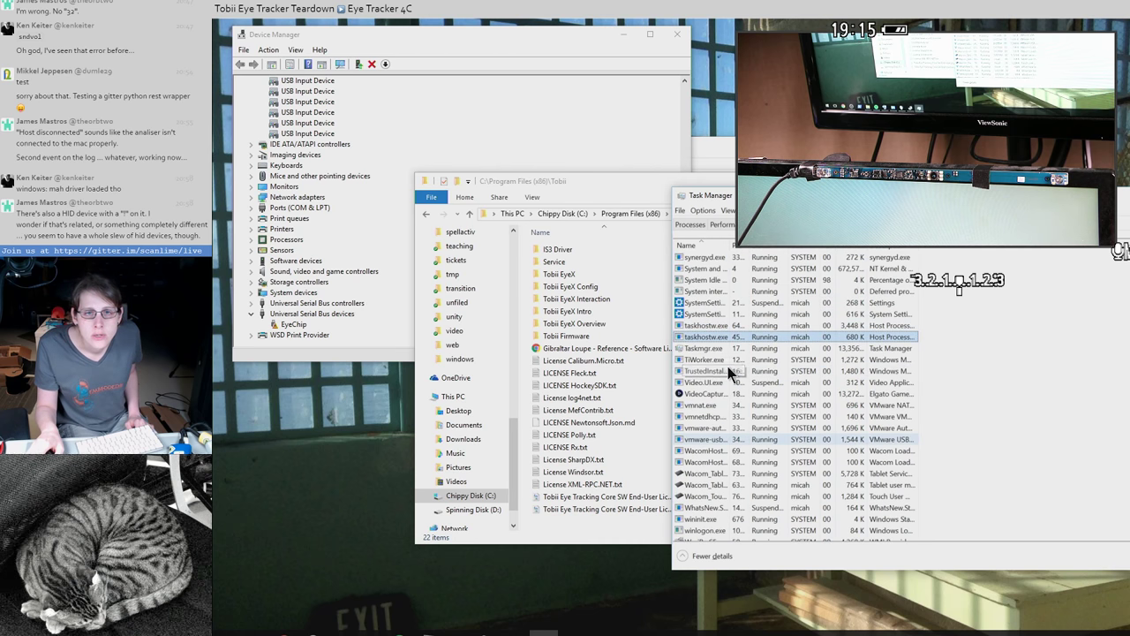
pyautogui.click(707, 360)
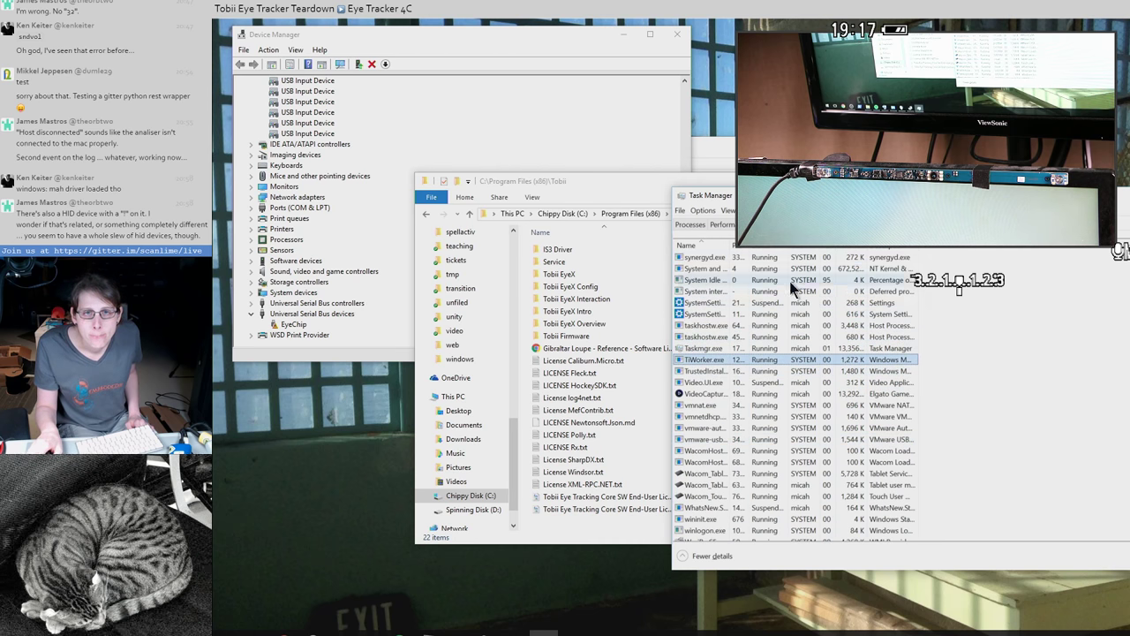
pyautogui.scroll(-2, 806, 285)
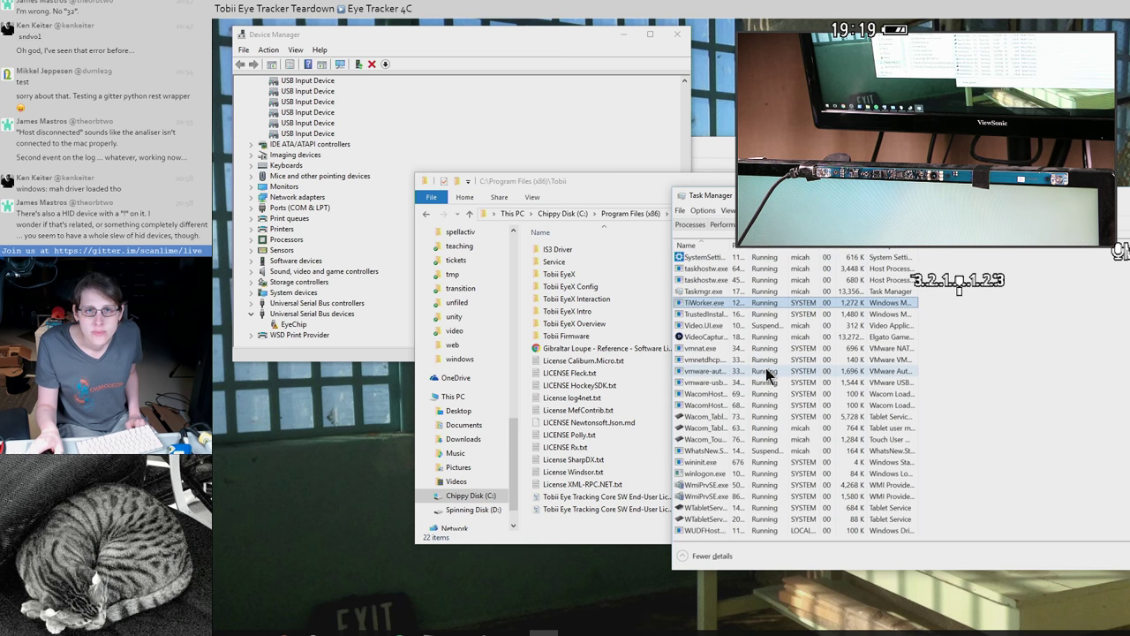
pyautogui.scroll(15, 765, 371)
pyautogui.scroll(-2, 765, 376)
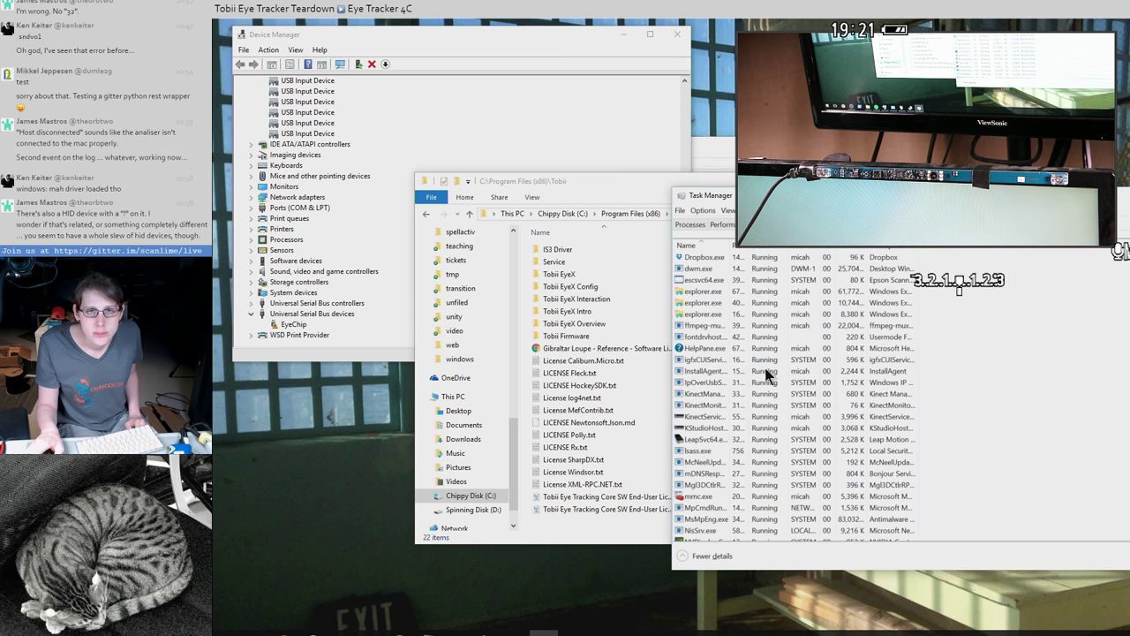
pyautogui.scroll(-10, 764, 375)
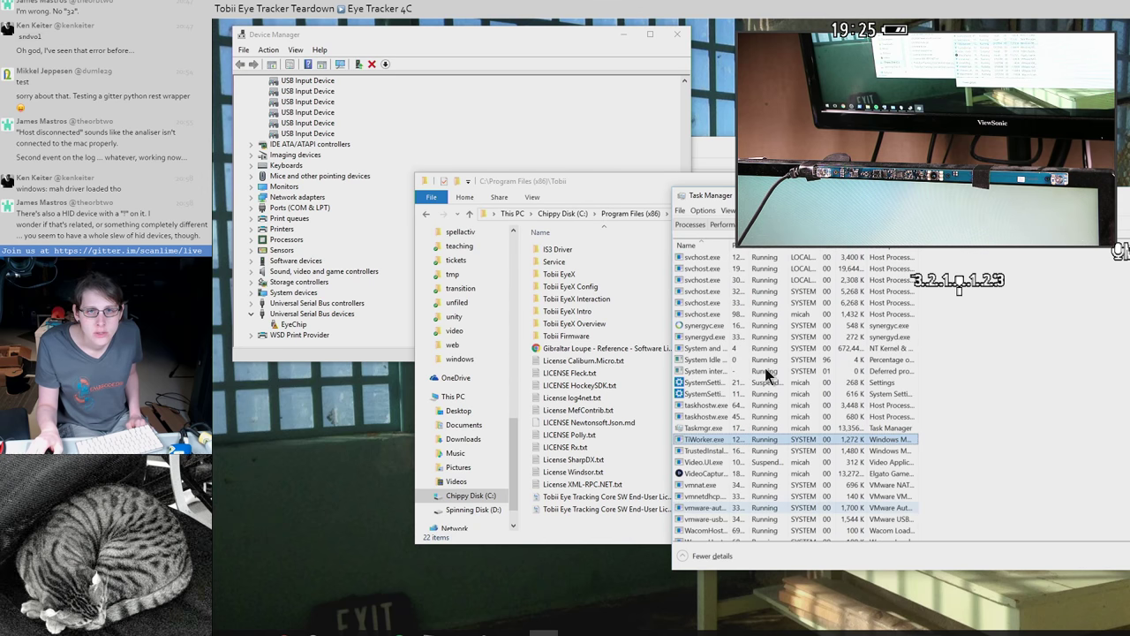
pyautogui.scroll(-4, 765, 375)
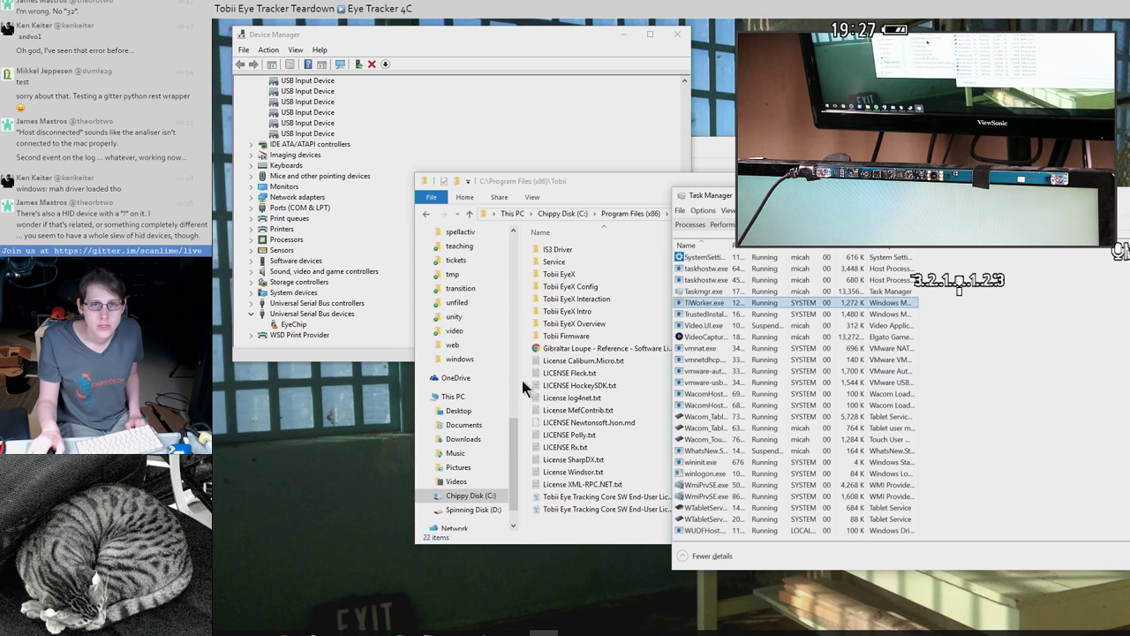
# - Switch to Device Manager and uninstall the EyeChip device under Universal Serial Bus devices
pyautogui.rightClick(284, 316)
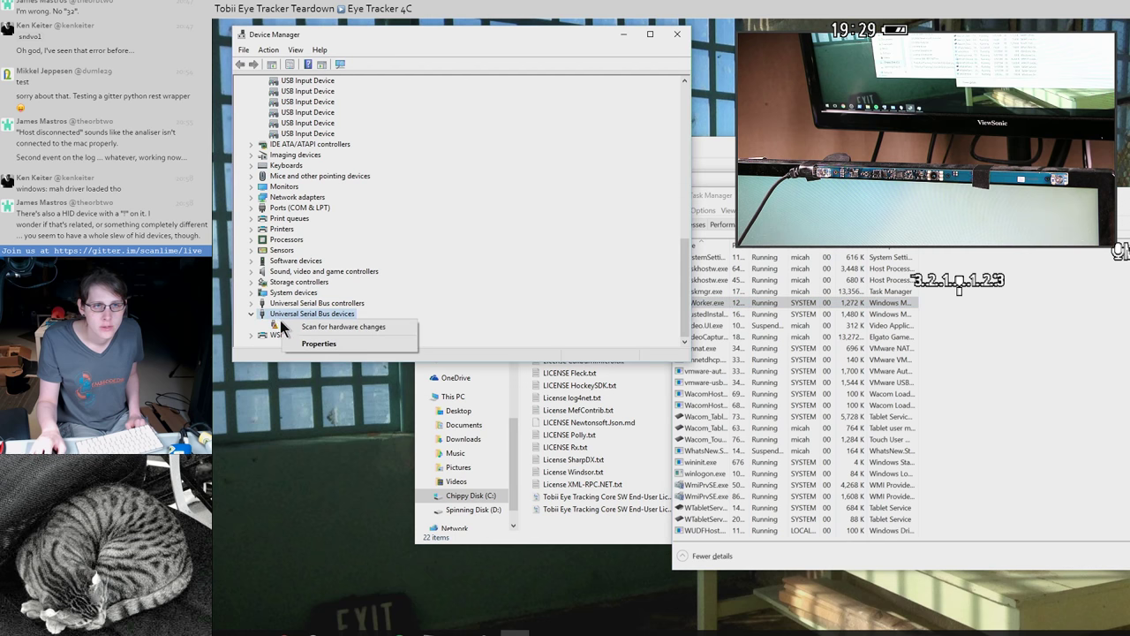
pyautogui.rightClick(279, 325)
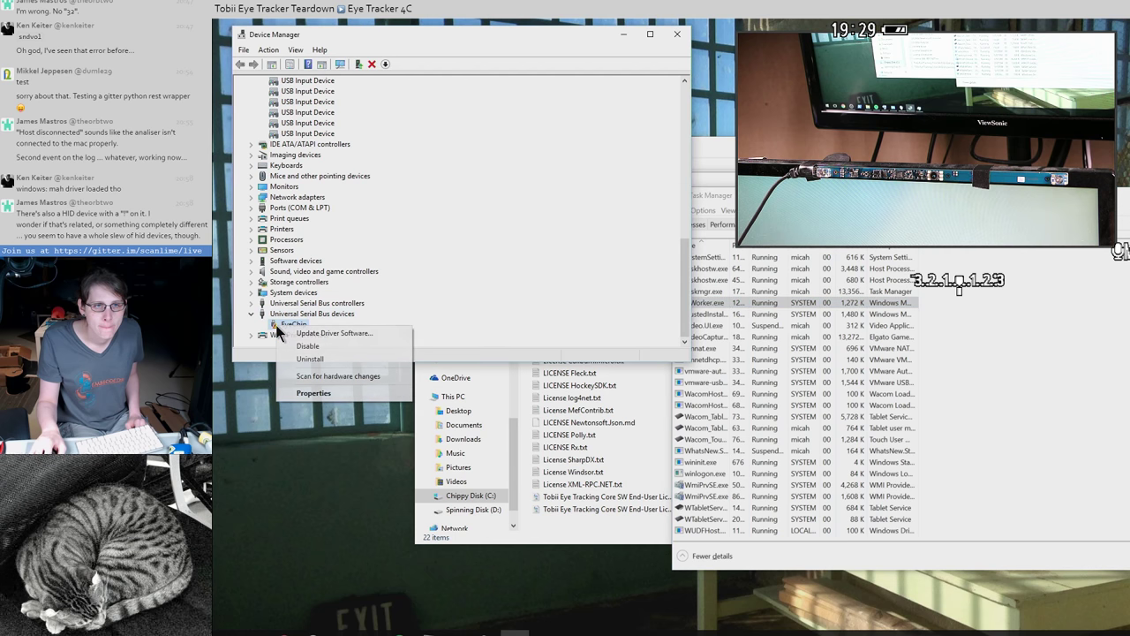
pyautogui.click(310, 358)
pyautogui.click(791, 374)
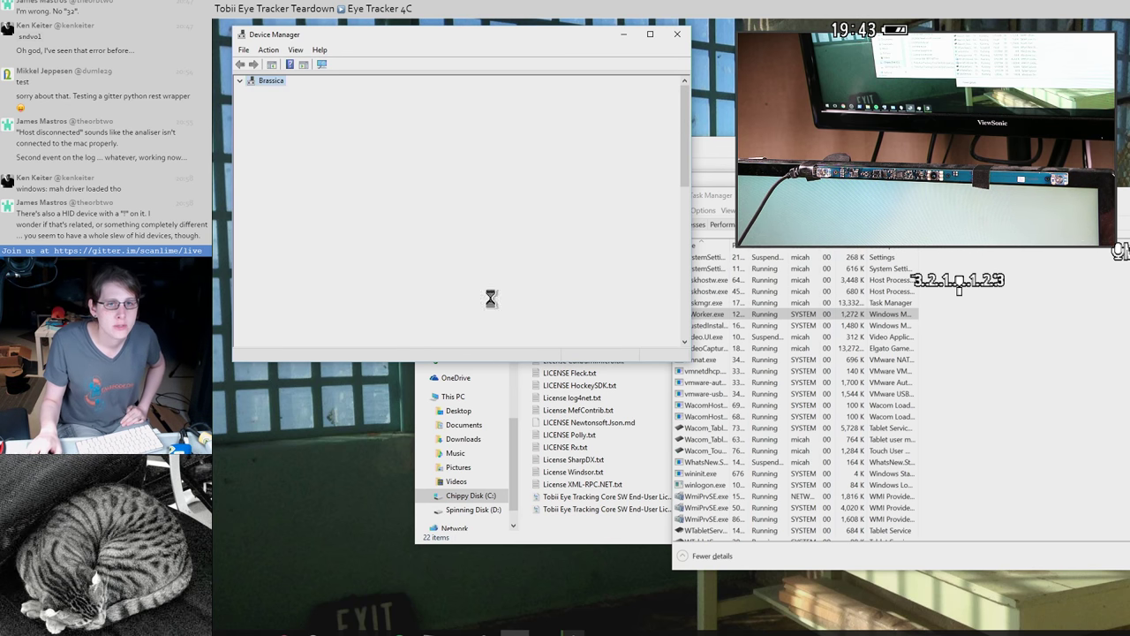
# - Find EyeChip again in the refreshed device list and turn on the display of hidden devices
pyautogui.scroll(-10, 527, 297)
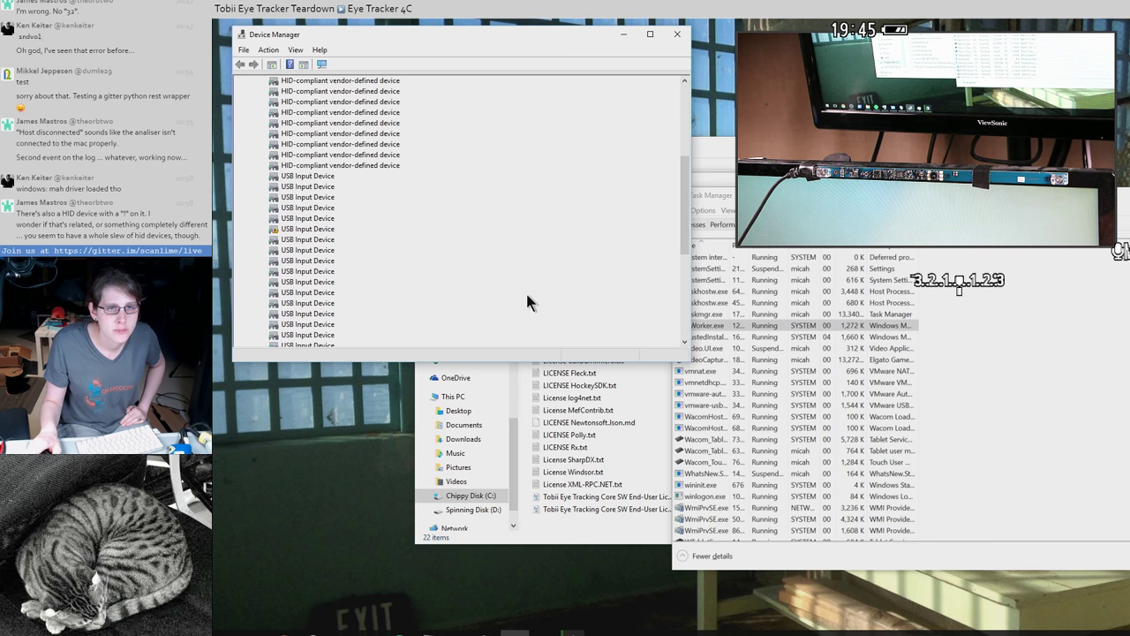
pyautogui.click(304, 326)
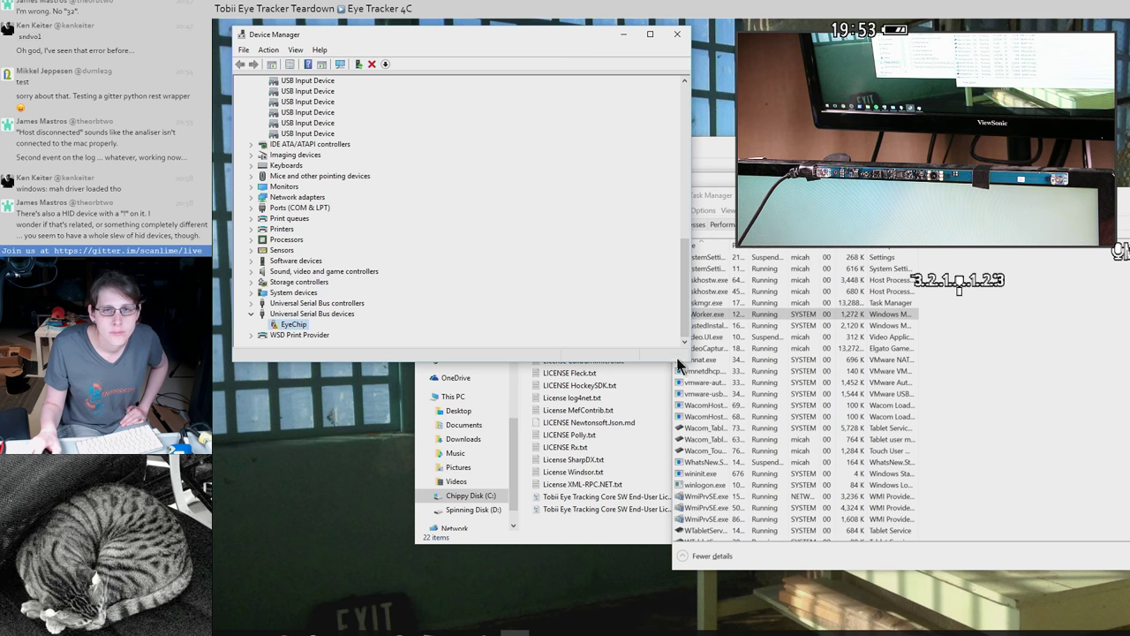
pyautogui.scroll(-1, 787, 419)
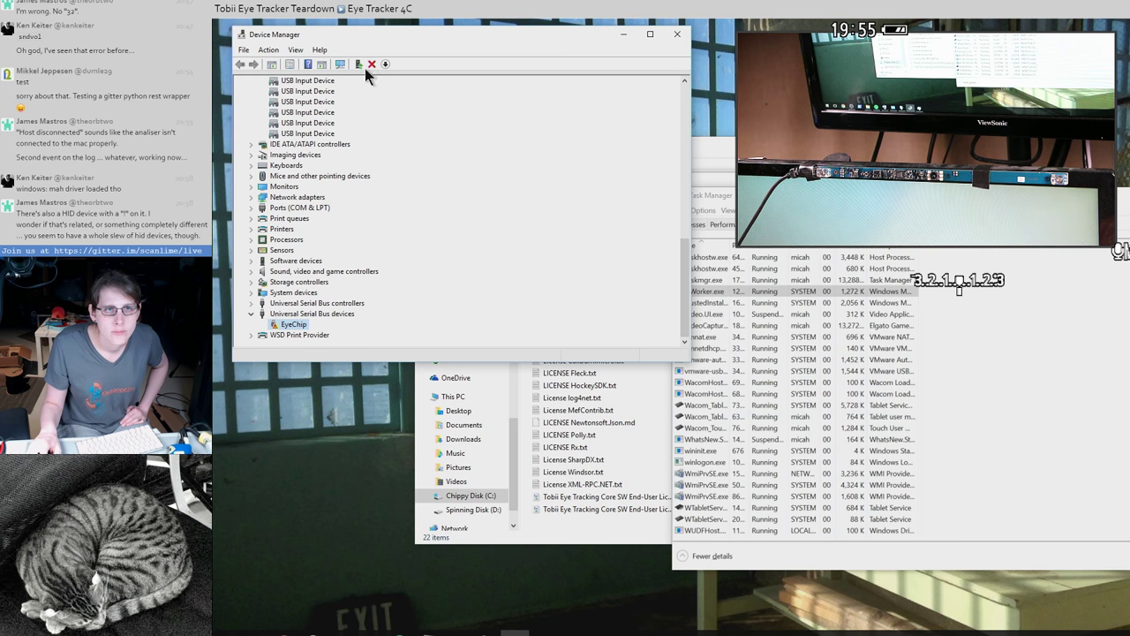
pyautogui.click(307, 51)
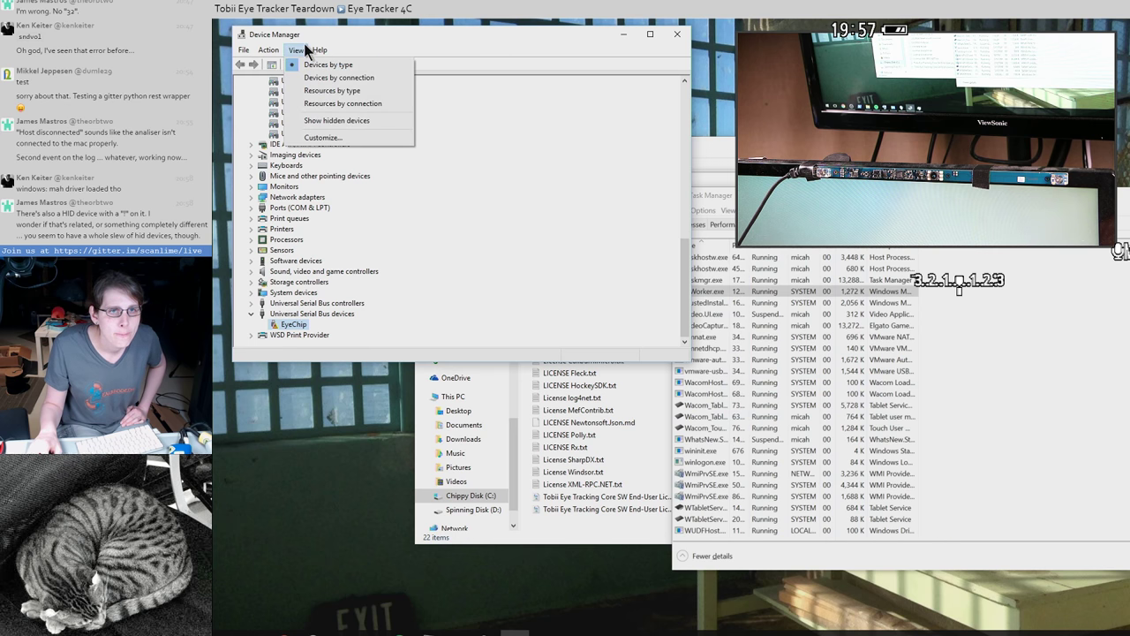
pyautogui.click(332, 124)
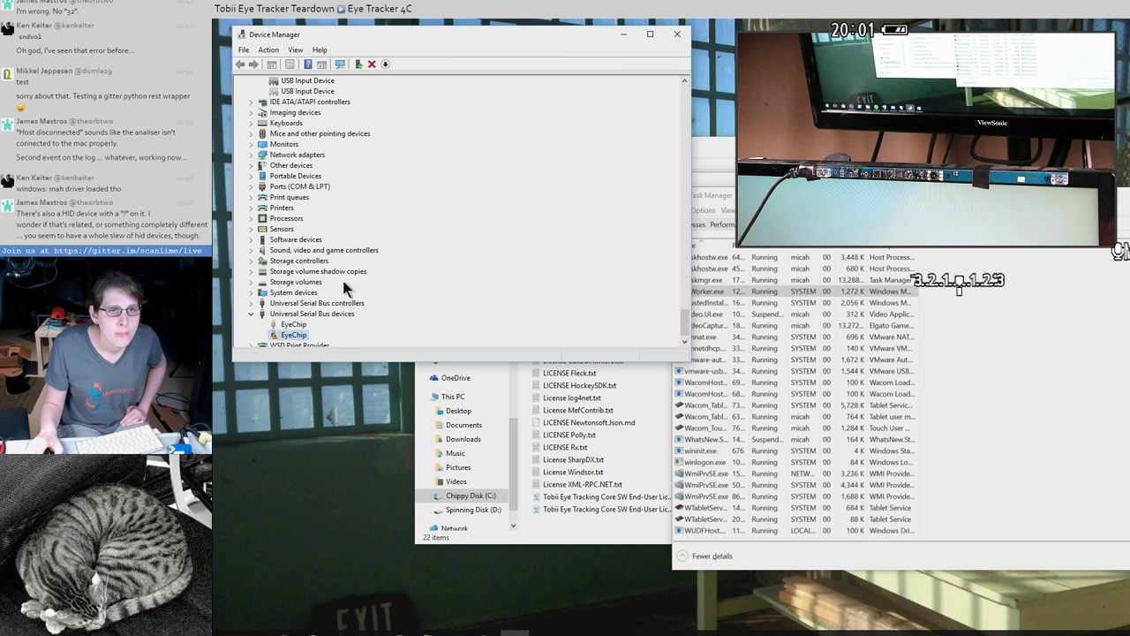
# - Uninstall the hidden EyeChip entry without a warning mark under Universal Serial Bus devices
pyautogui.click(300, 315)
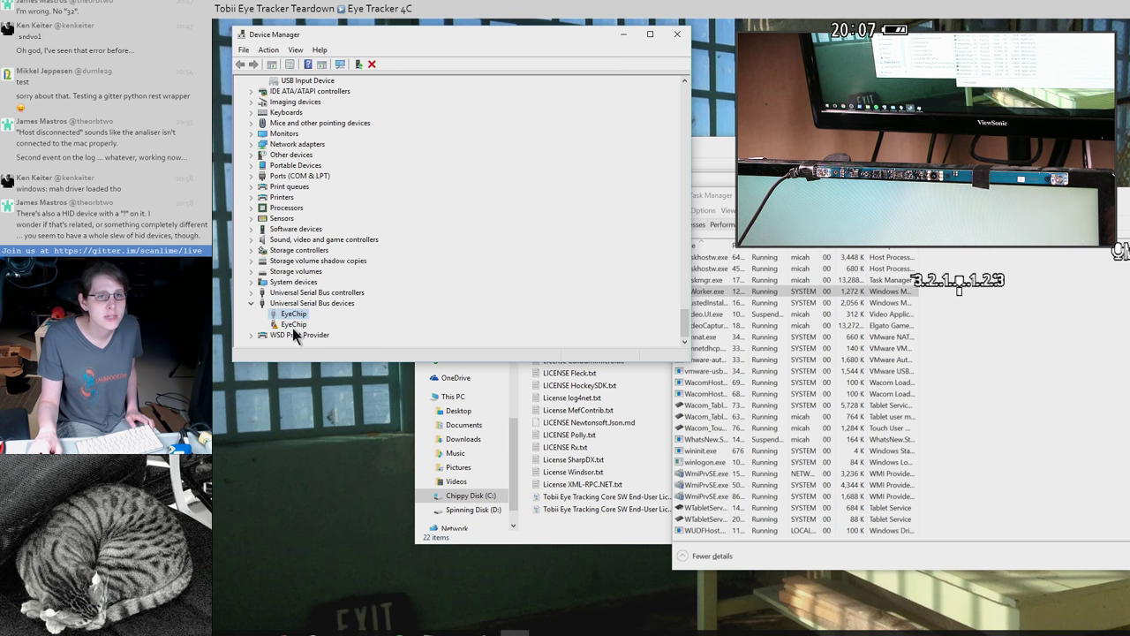
pyautogui.rightClick(293, 315)
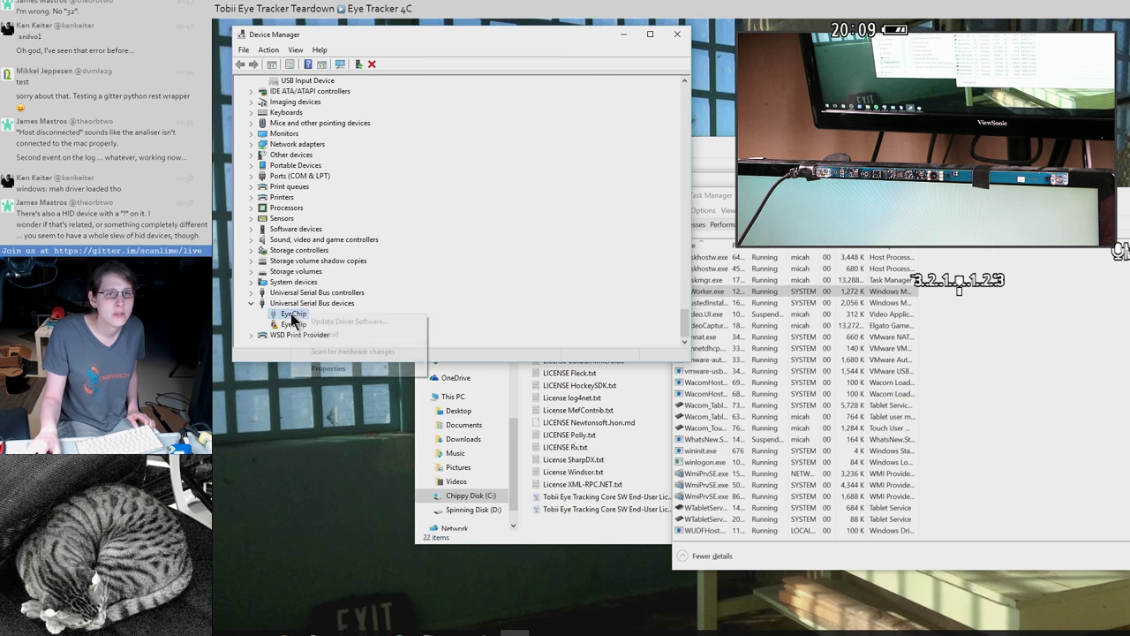
pyautogui.click(341, 333)
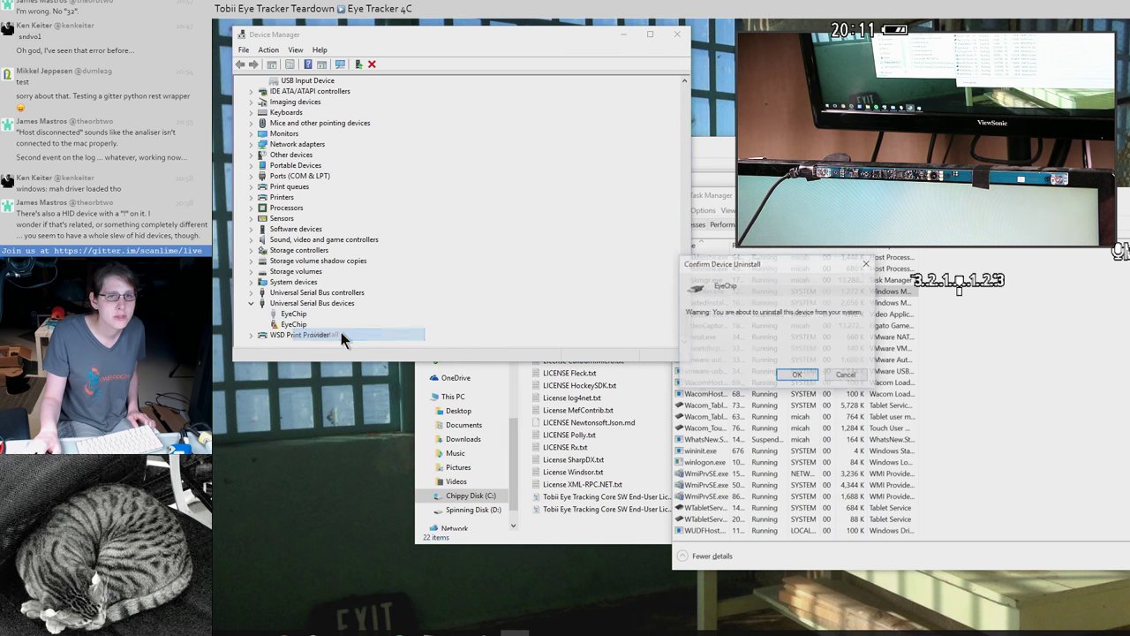
pyautogui.click(787, 377)
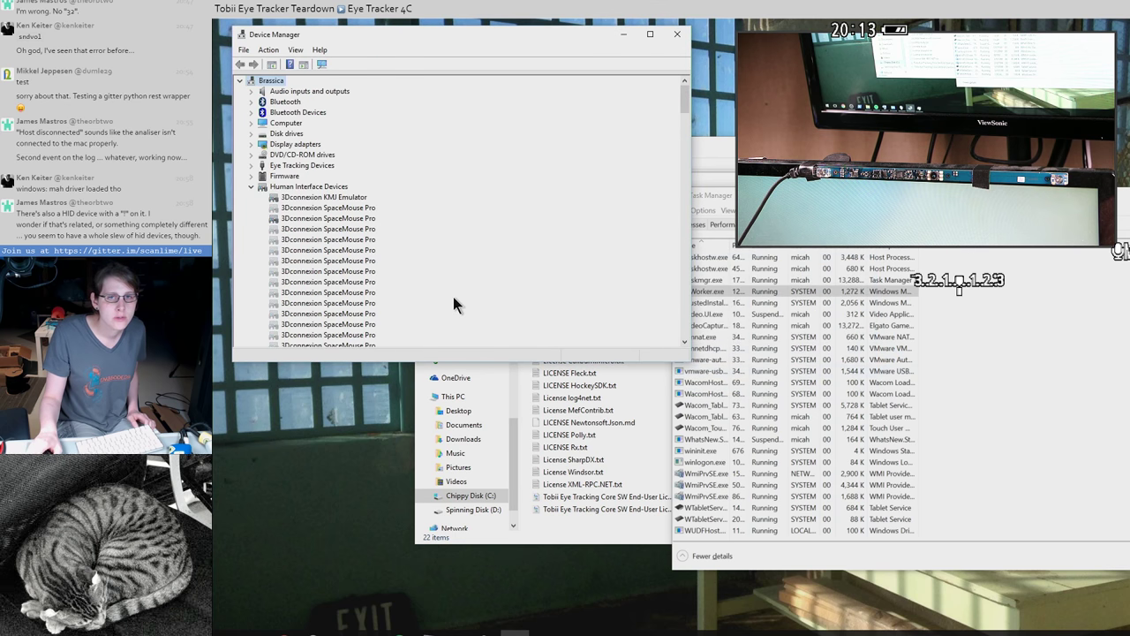
# - Uninstall the remaining EyeChip entry with the warning mark under Universal Serial Bus devices
pyautogui.scroll(-15, 453, 297)
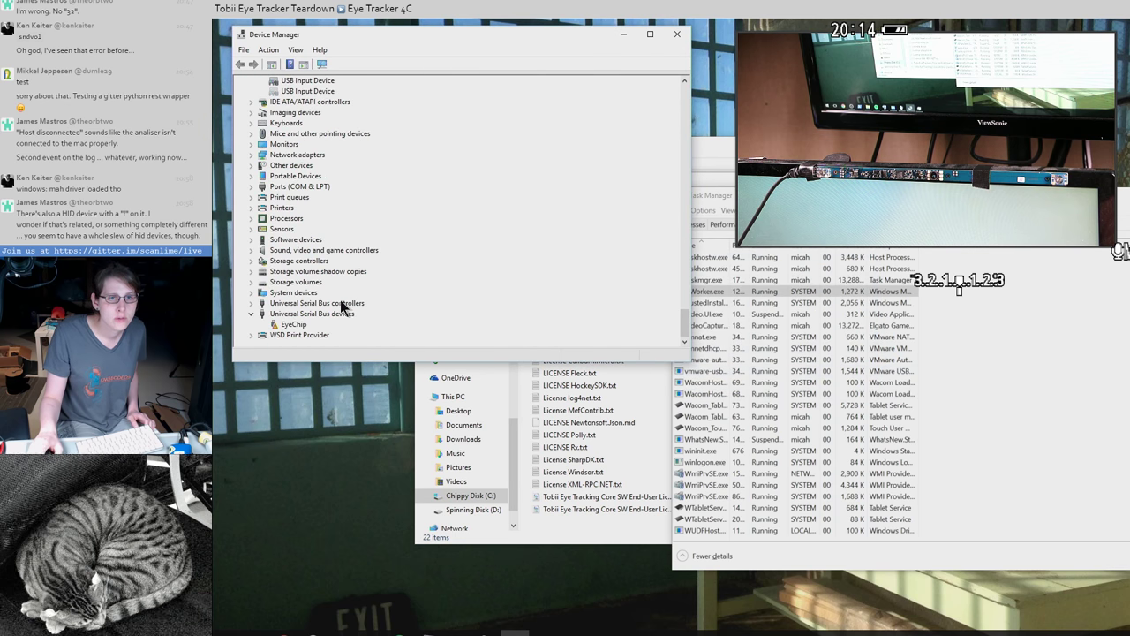
pyautogui.rightClick(297, 324)
pyautogui.click(356, 353)
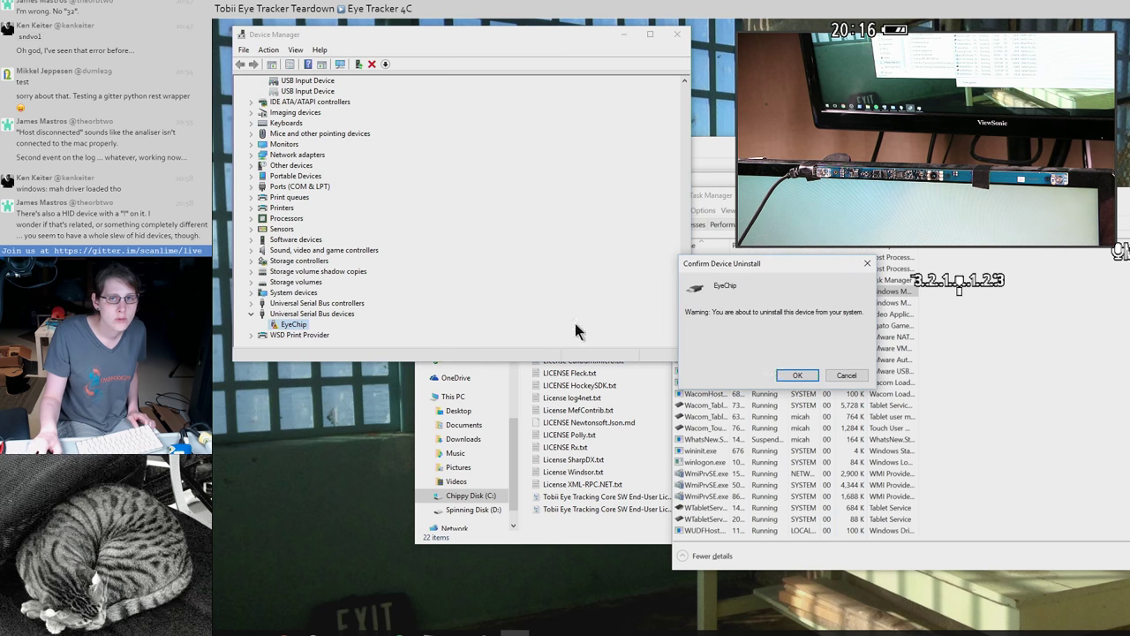
pyautogui.click(797, 375)
pyautogui.scroll(-10, 437, 300)
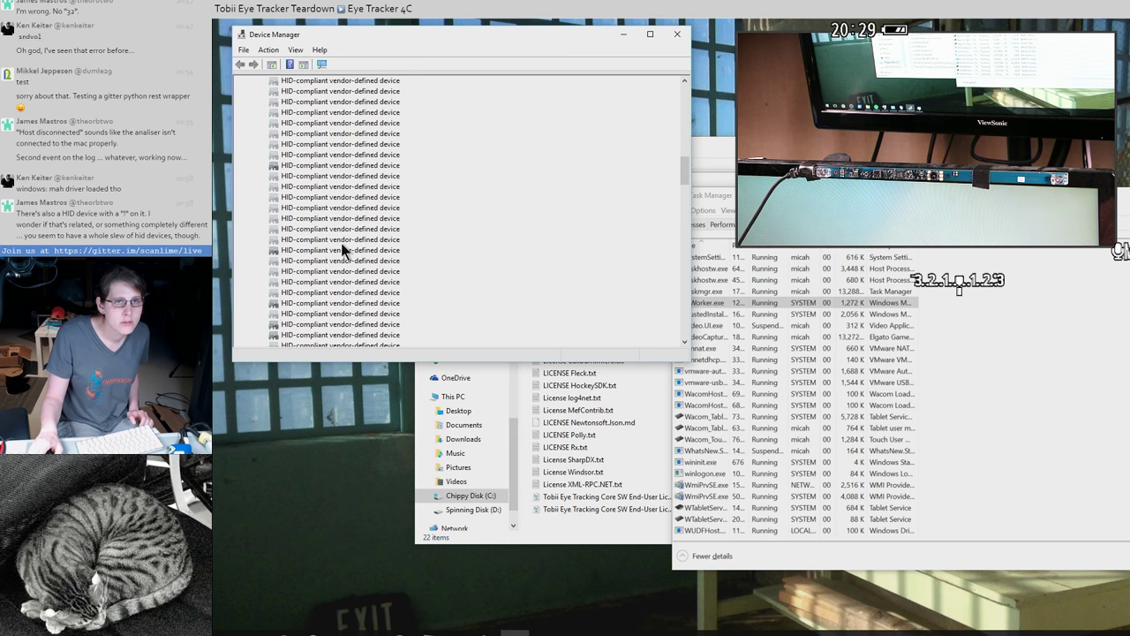
# - Examine the Human Interface Devices entries and the other device categories in the full device list
pyautogui.scroll(6, 341, 243)
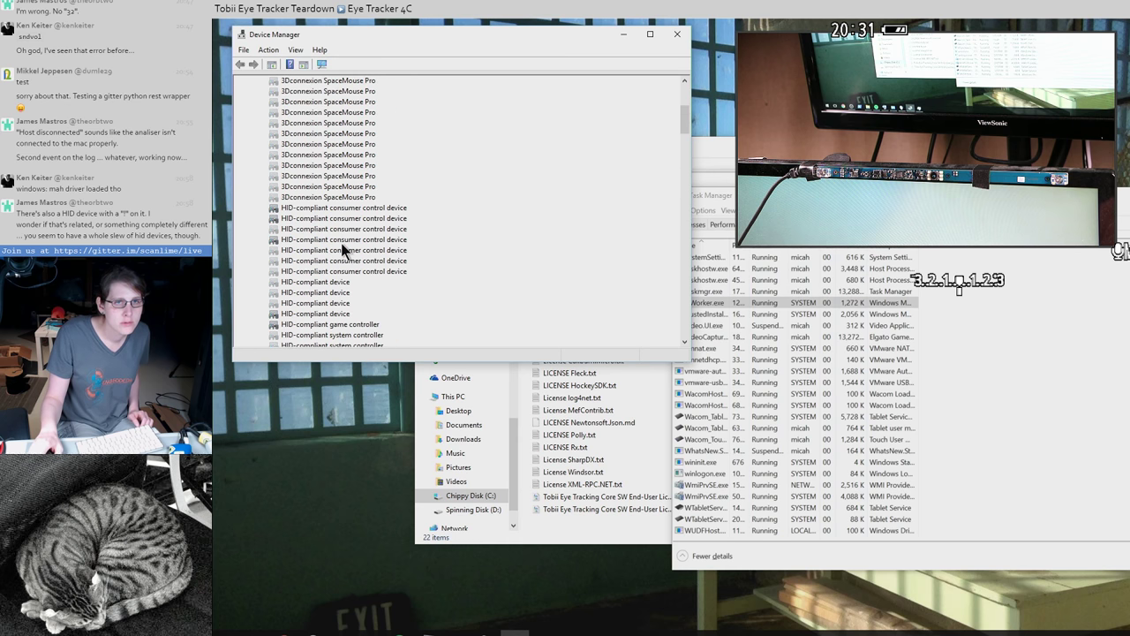
pyautogui.scroll(7, 341, 243)
pyautogui.scroll(3, 343, 251)
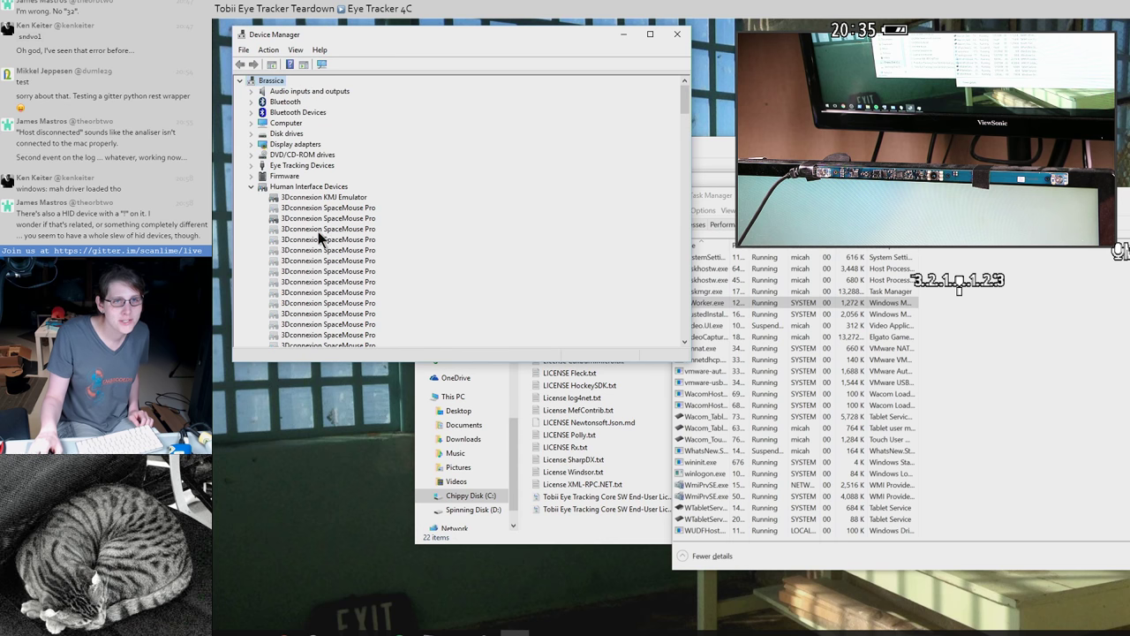
pyautogui.scroll(-18, 354, 236)
pyautogui.scroll(-10, 393, 231)
pyautogui.scroll(11, 393, 231)
pyautogui.scroll(12, 393, 232)
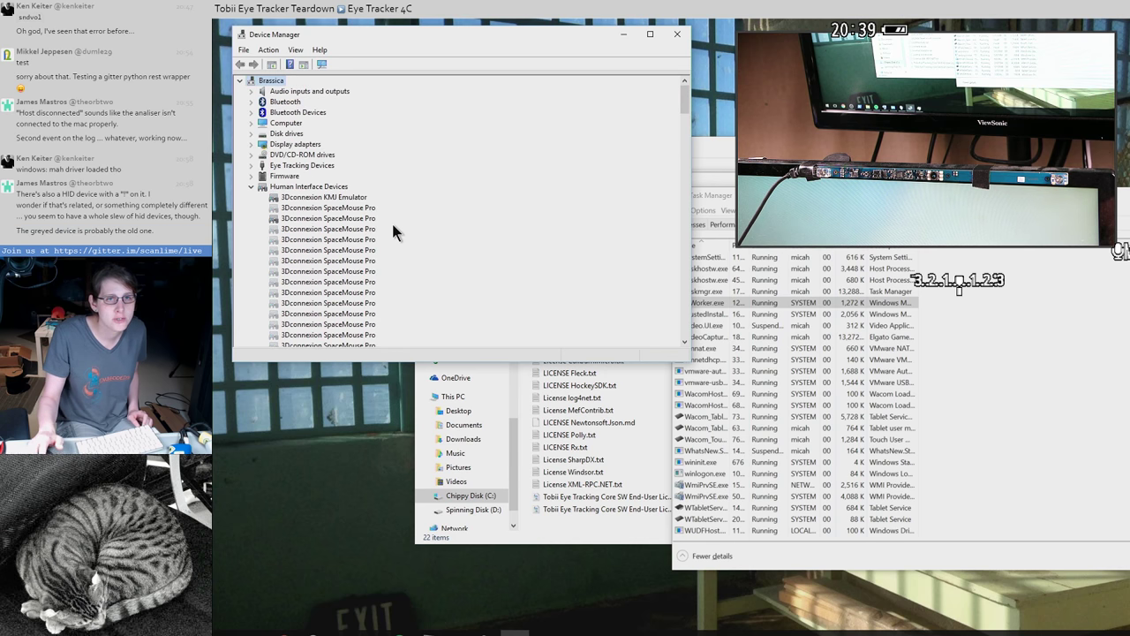
# - Expand the Firmware category and check the general properties of System Firmware, leaving them unchanged
pyautogui.click(252, 176)
pyautogui.rightClick(285, 190)
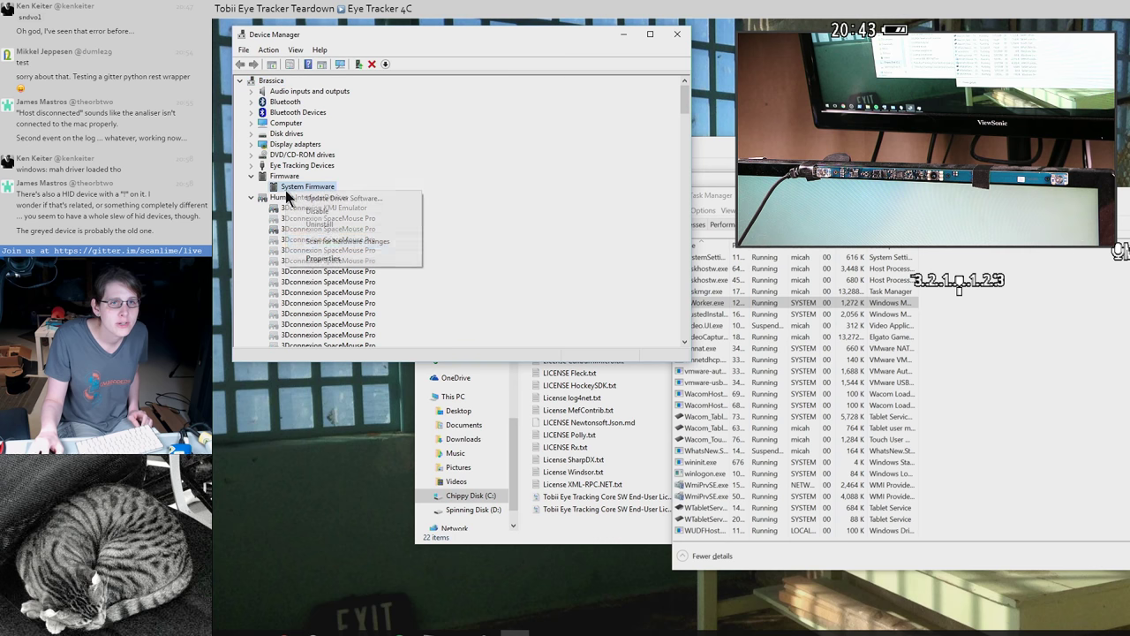
pyautogui.click(324, 255)
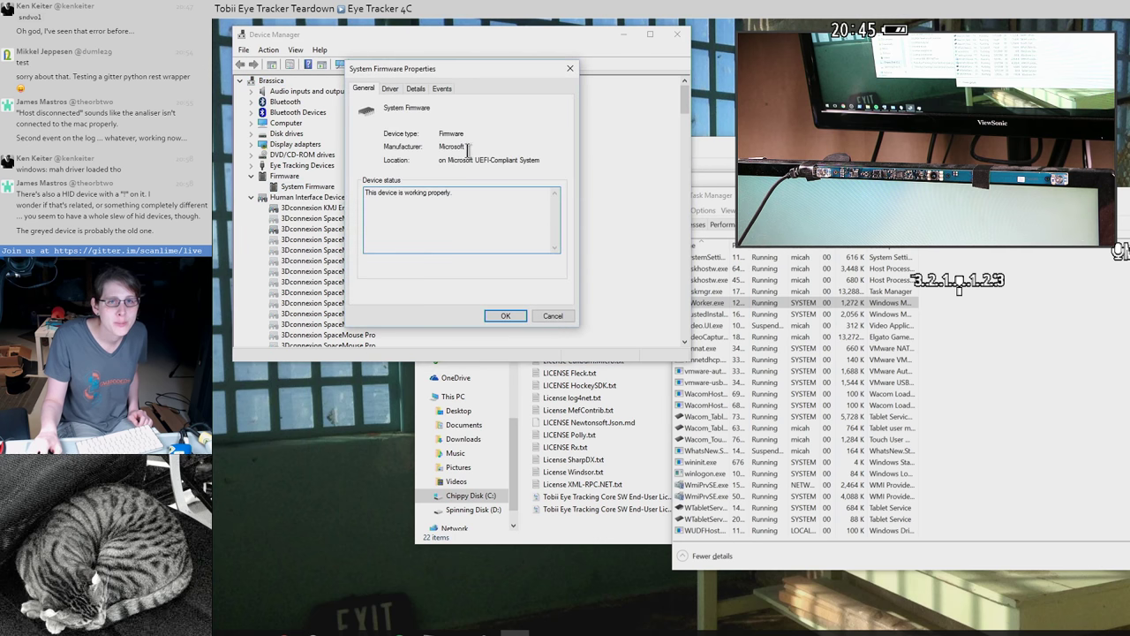
pyautogui.moveTo(428, 71); pyautogui.dragTo(391, 212)
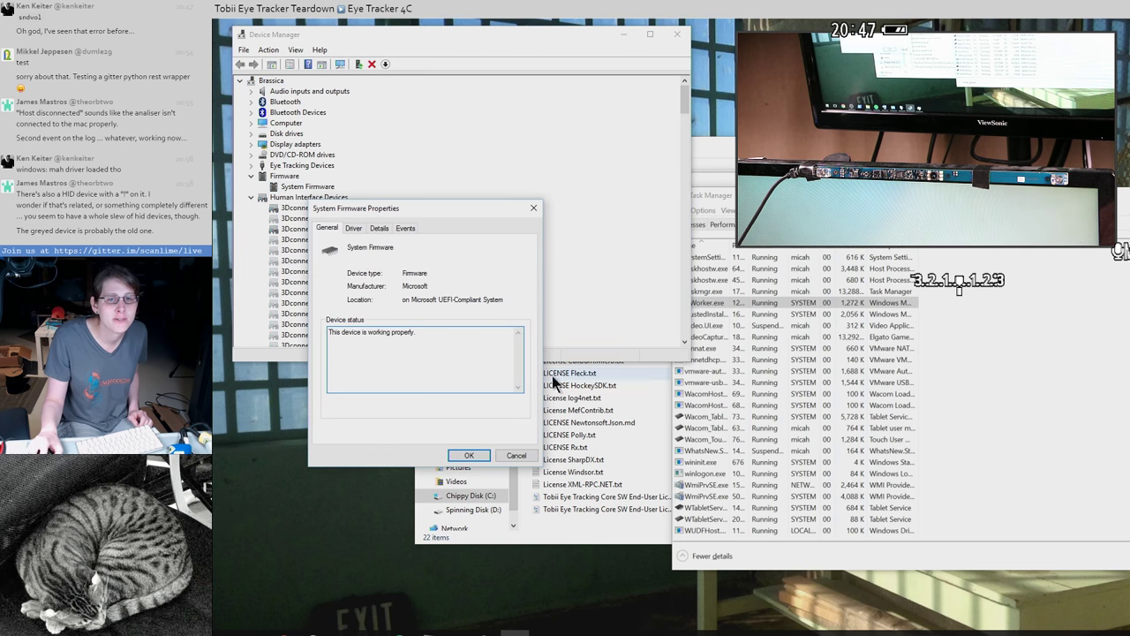
pyautogui.click(516, 455)
# - Check the device status in the properties of EyeChip under Universal Serial Bus devices
pyautogui.scroll(-15, 407, 177)
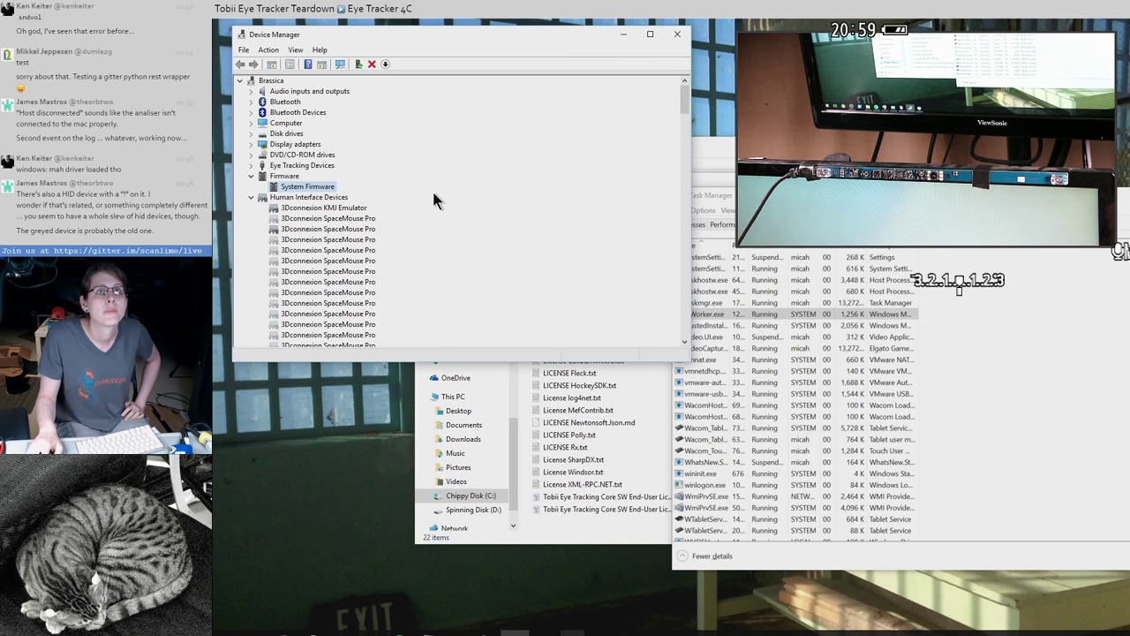
pyautogui.scroll(-5, 482, 238)
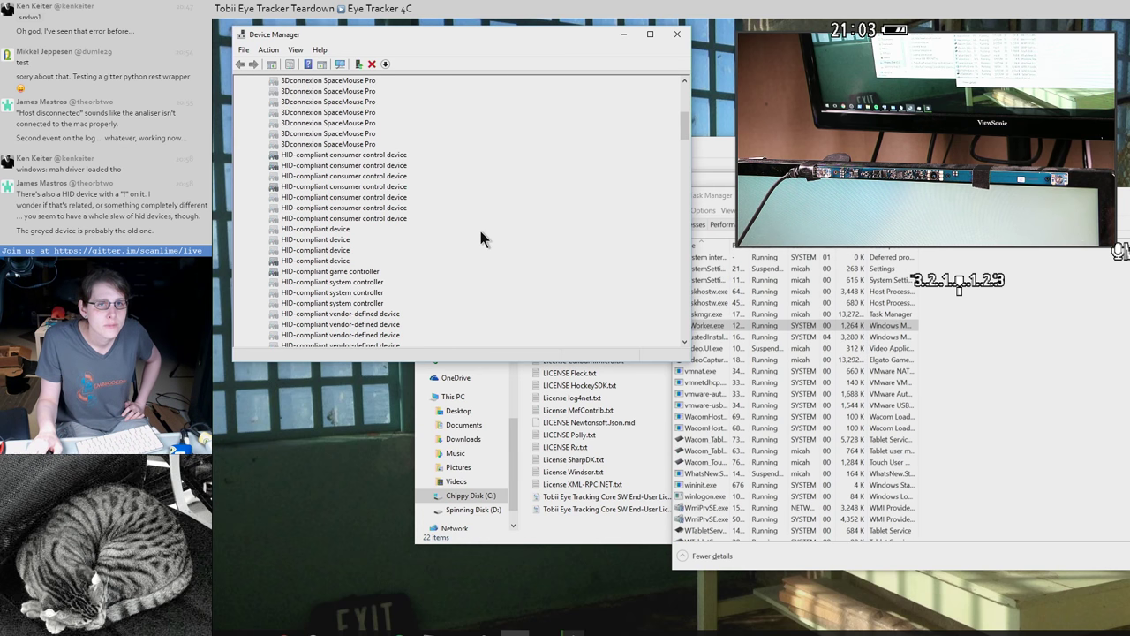
pyautogui.scroll(-15, 481, 238)
pyautogui.scroll(-10, 481, 238)
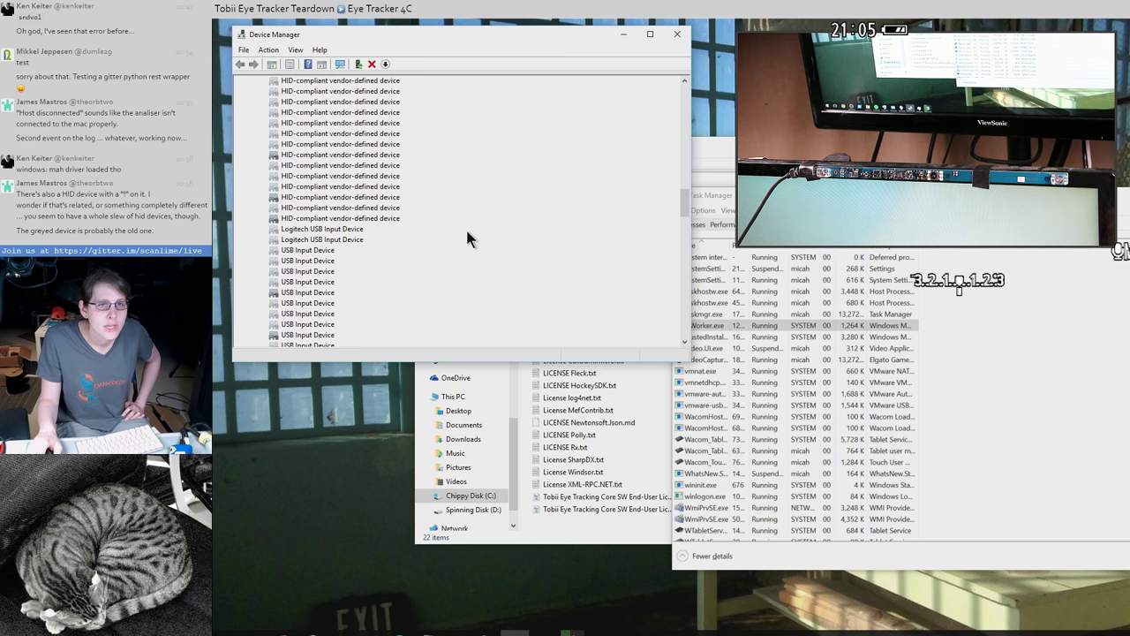
pyautogui.scroll(-7, 342, 214)
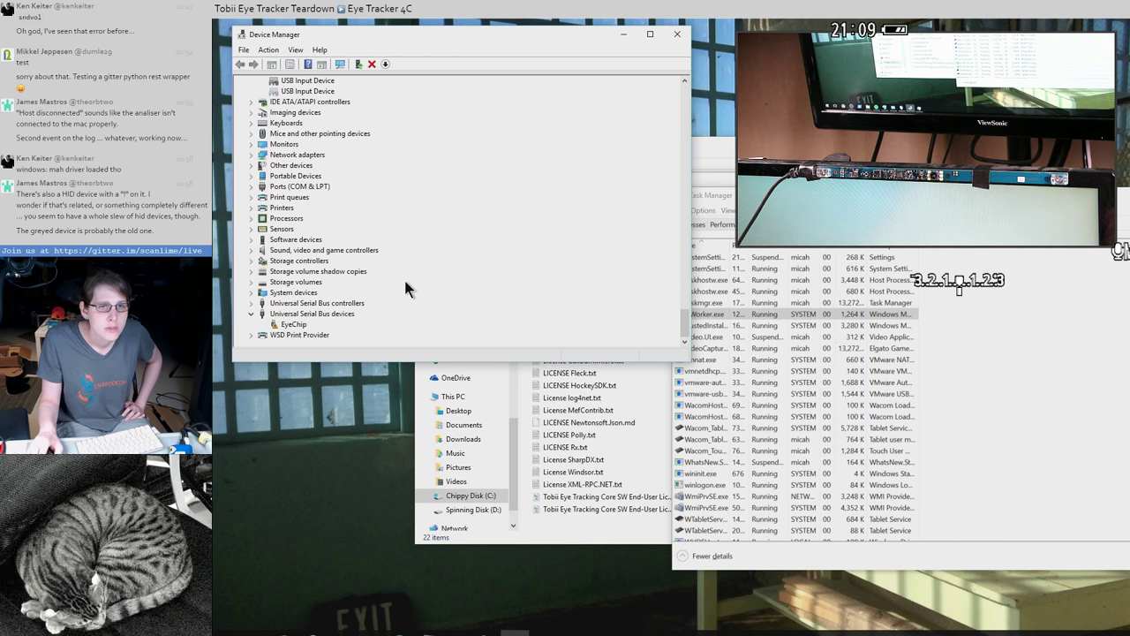
pyautogui.rightClick(307, 325)
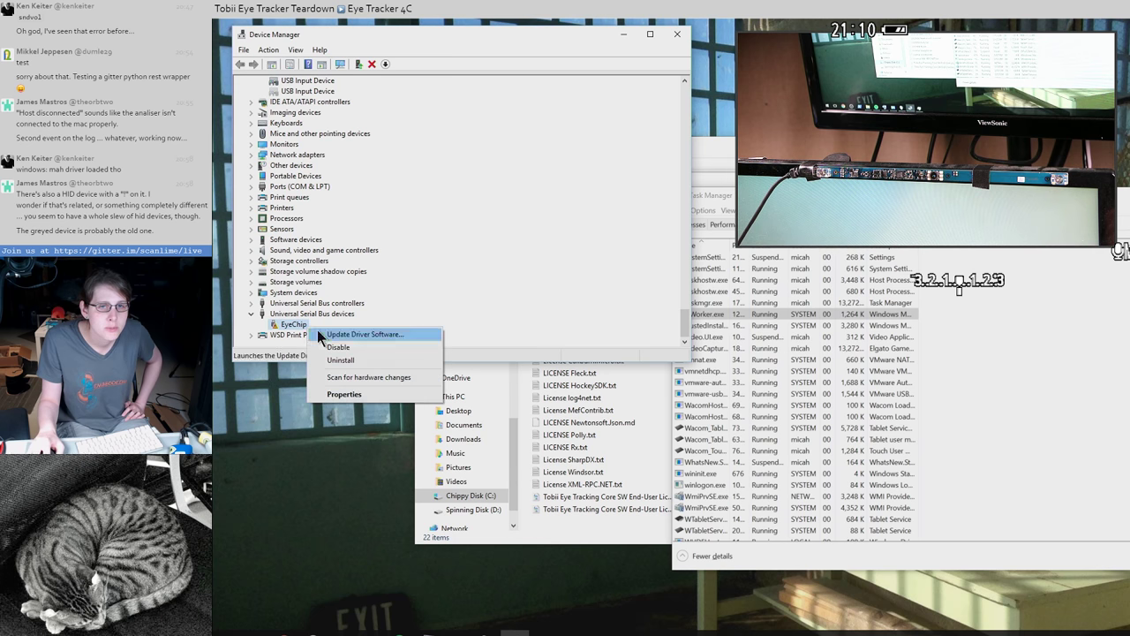
pyautogui.click(357, 404)
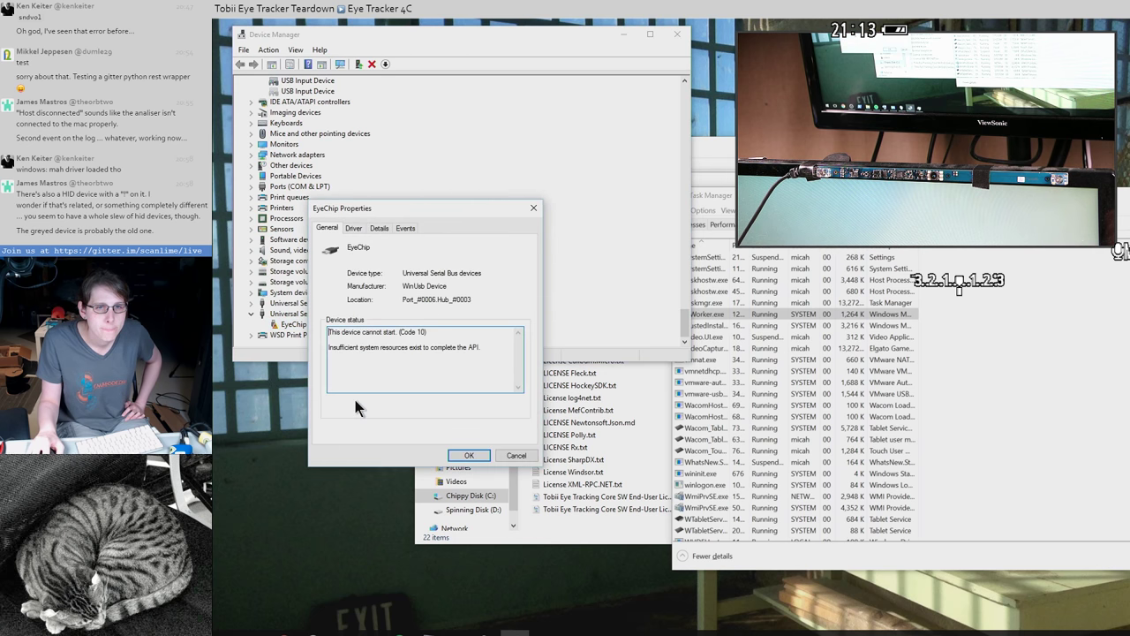
pyautogui.click(517, 456)
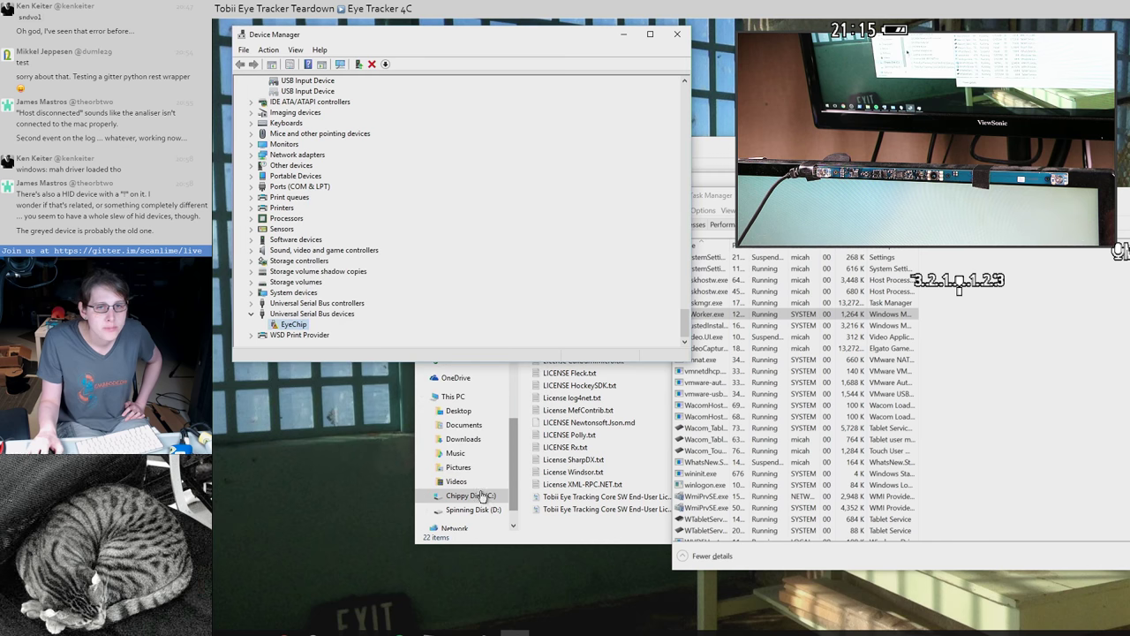
# - Restart the PC with the Update and restart power option
pyautogui.press('super')
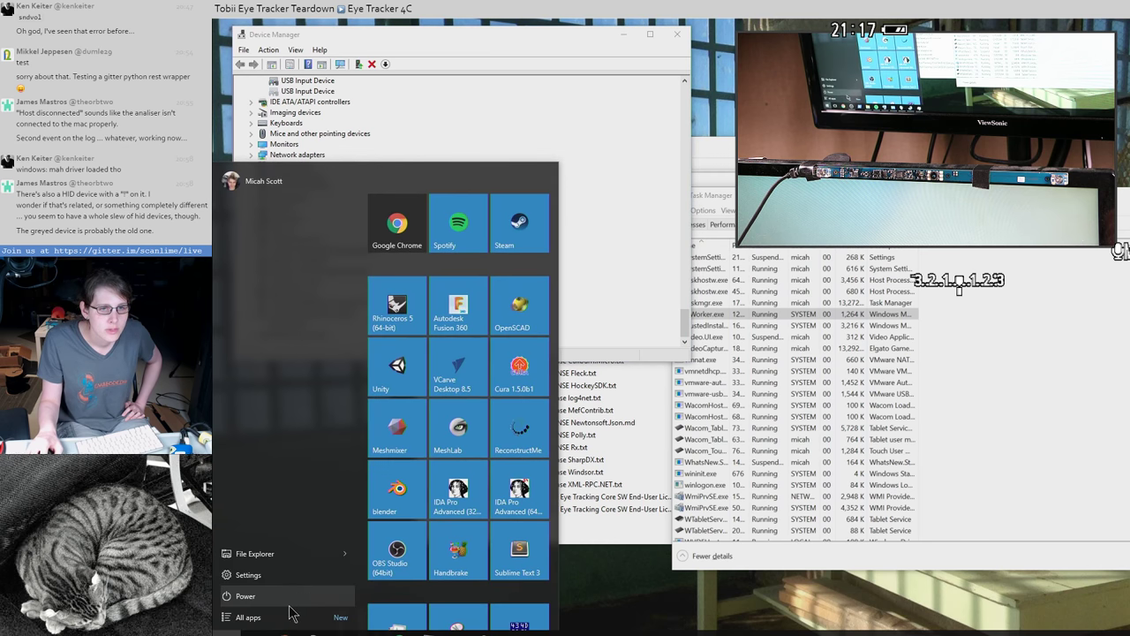
pyautogui.click(290, 598)
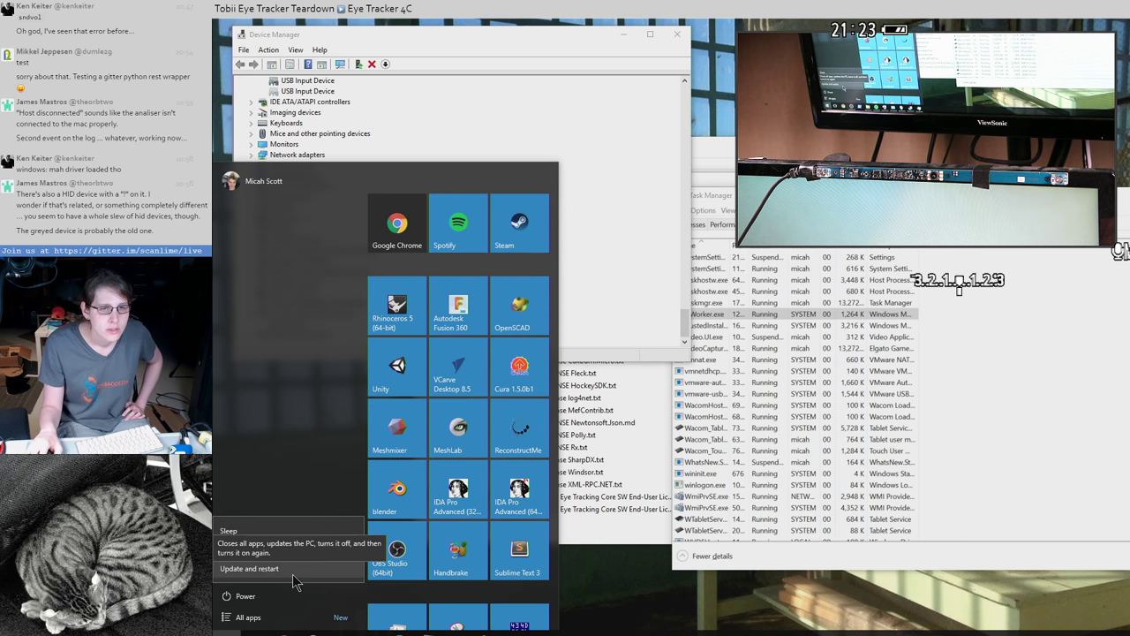
pyautogui.click(292, 572)
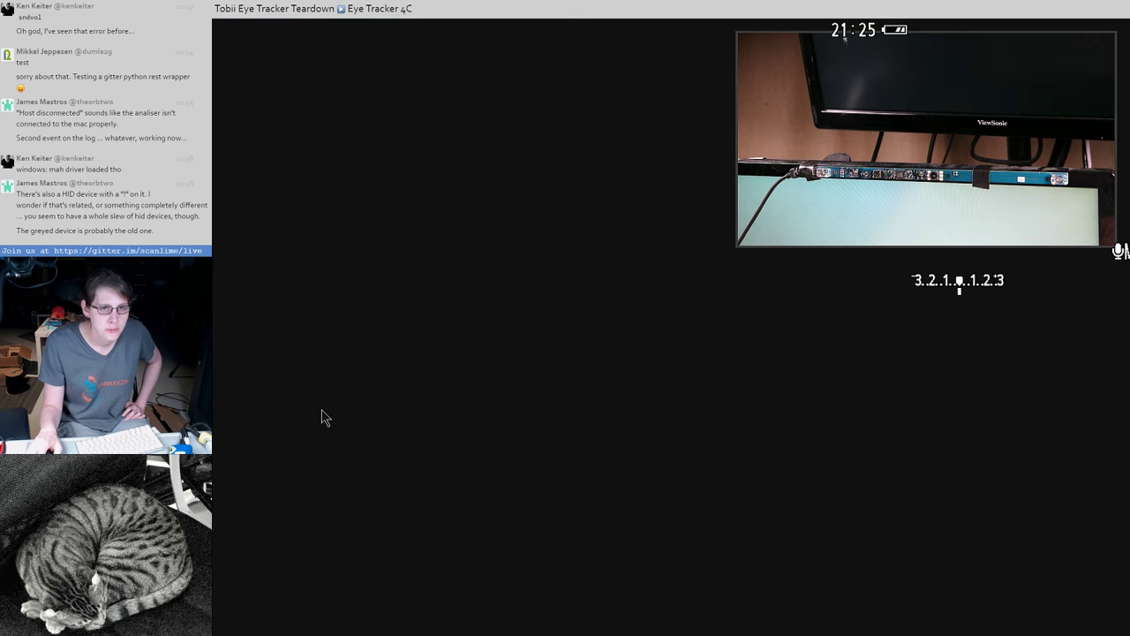